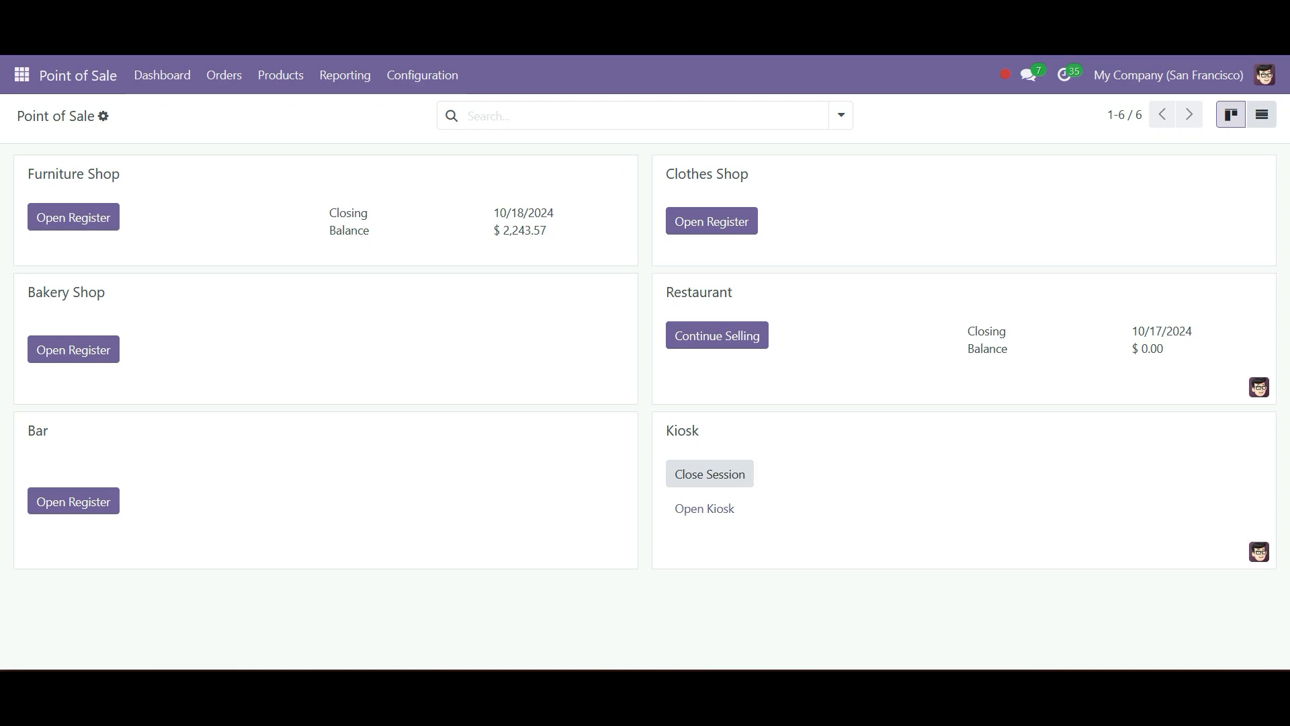
- Open the Point of Sale settings
{"action": "left_click", "coordinate": [422, 75]}
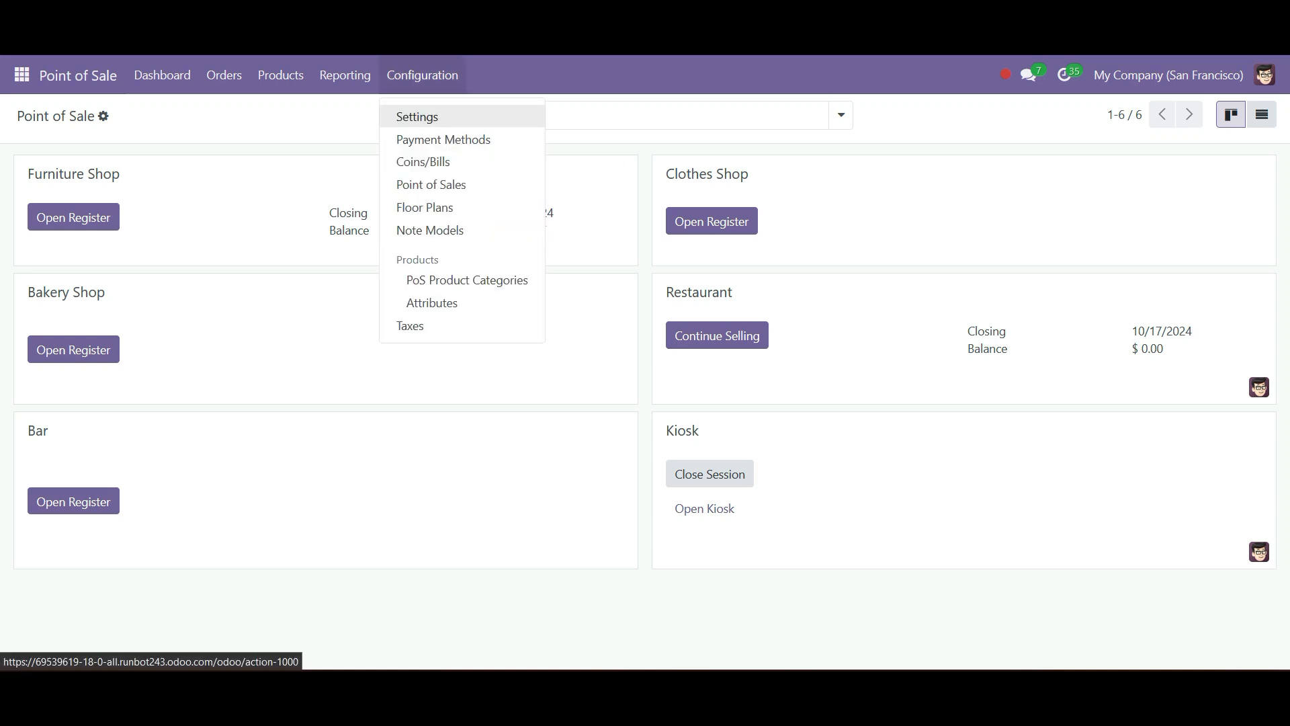
{"action": "left_click", "coordinate": [417, 117]}
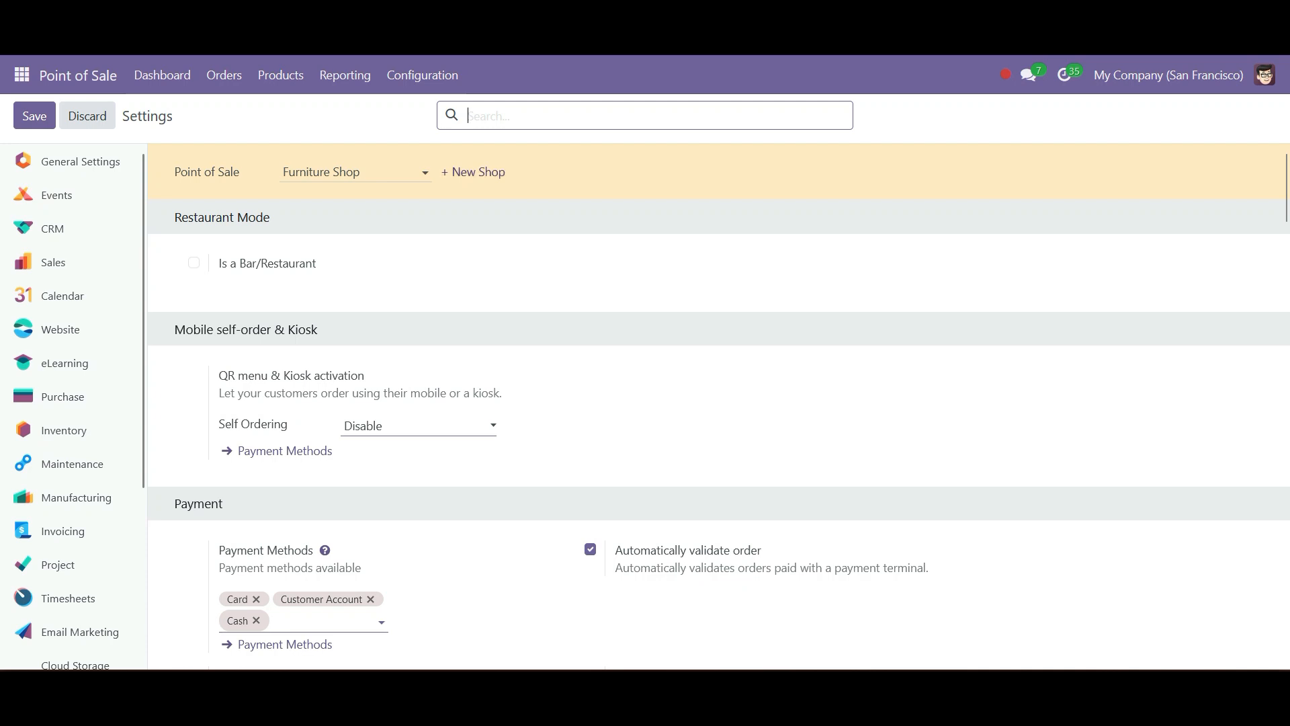
{"action": "left_click", "coordinate": [34, 116]}
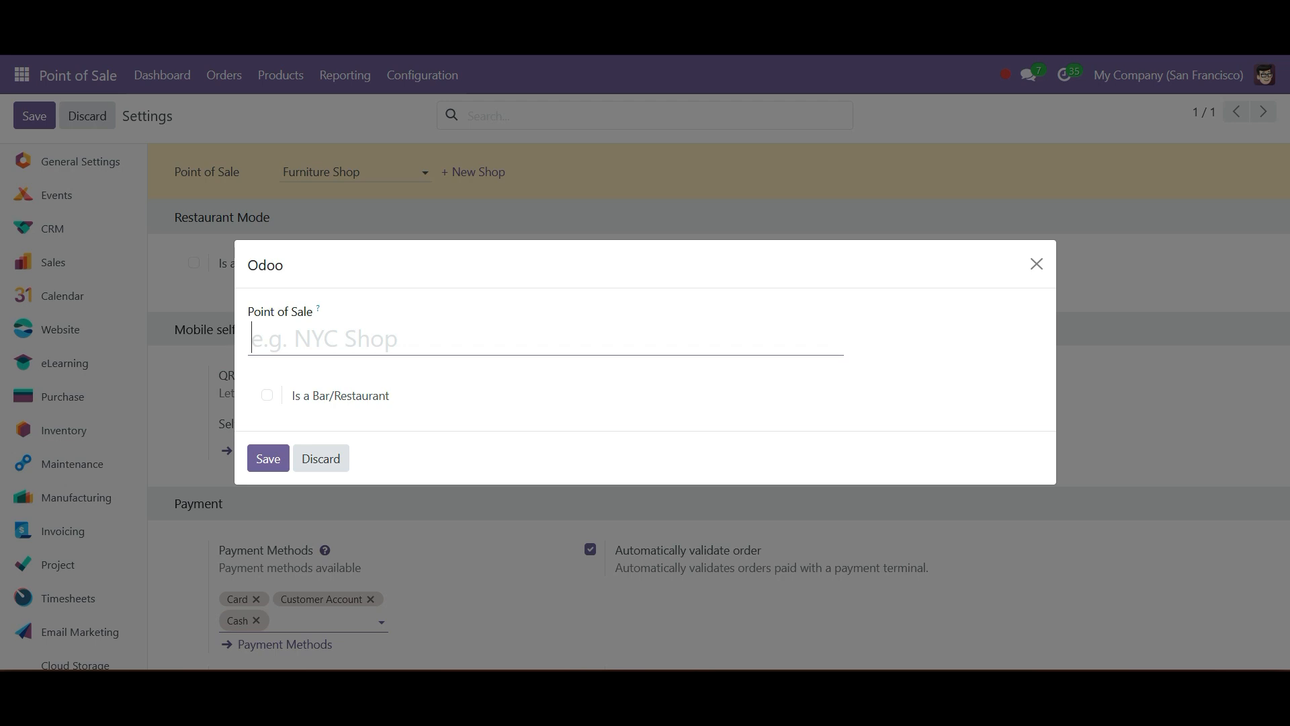
{"action": "left_click", "coordinate": [267, 395]}
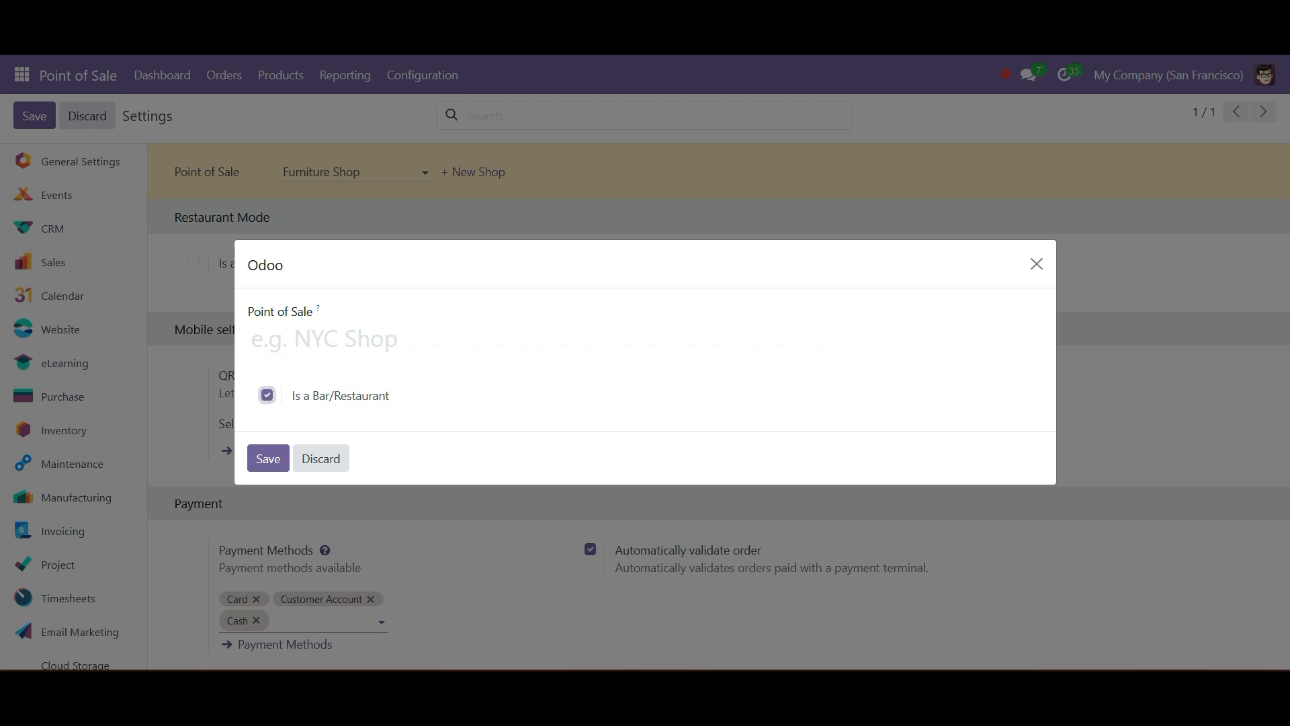
{"action": "left_click", "coordinate": [321, 459]}
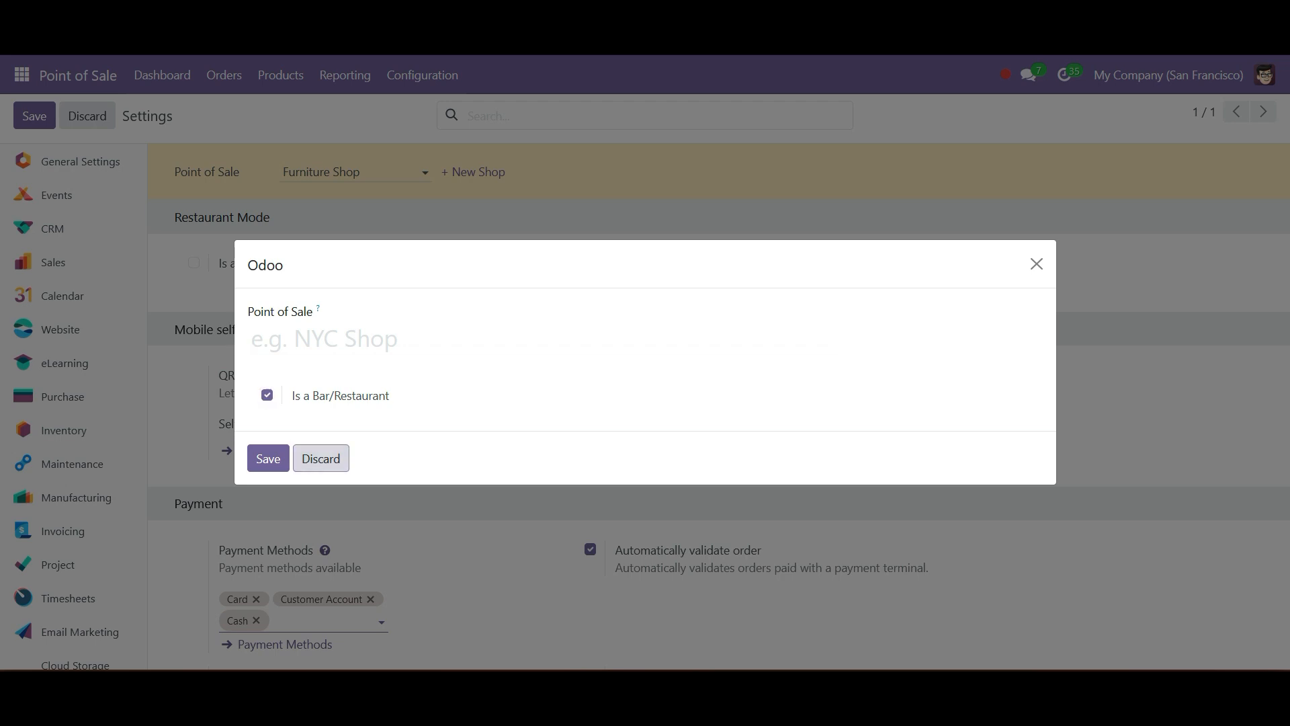
- Select the Restaurant point of sale in the settings and review its available configuration options
{"action": "left_click", "coordinate": [354, 172]}
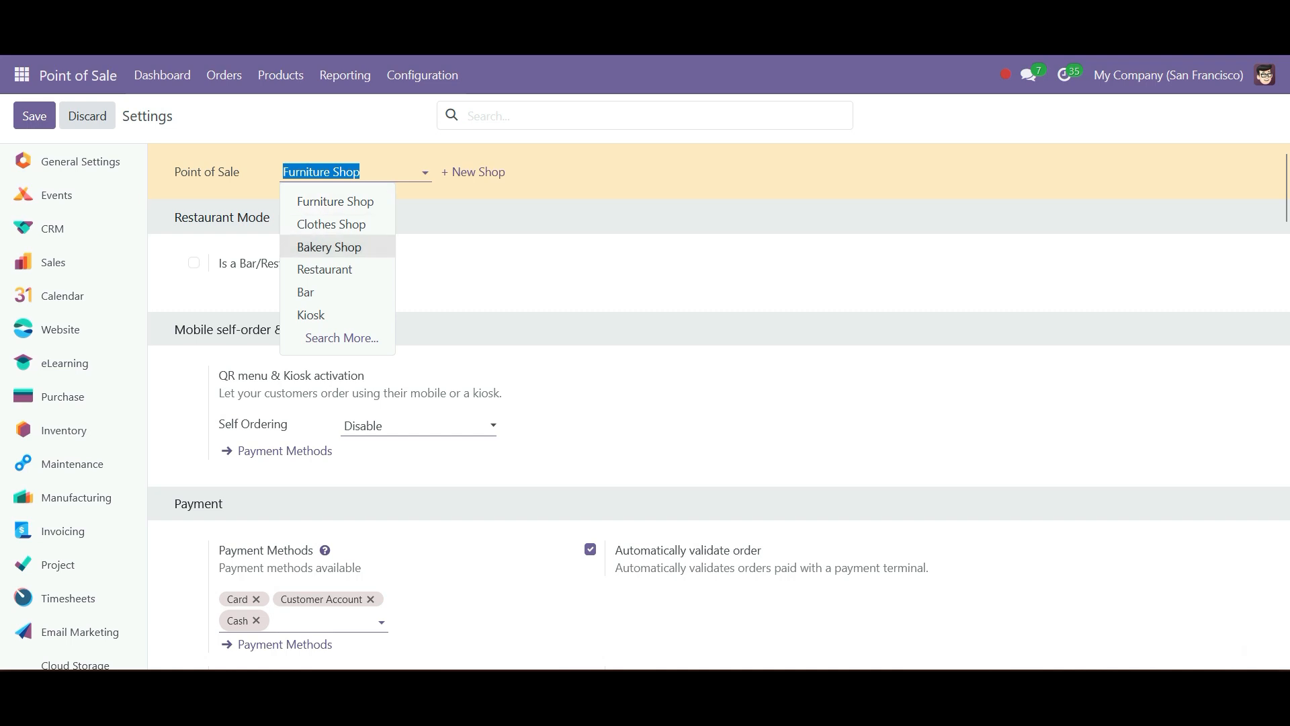
{"action": "left_click", "coordinate": [325, 269]}
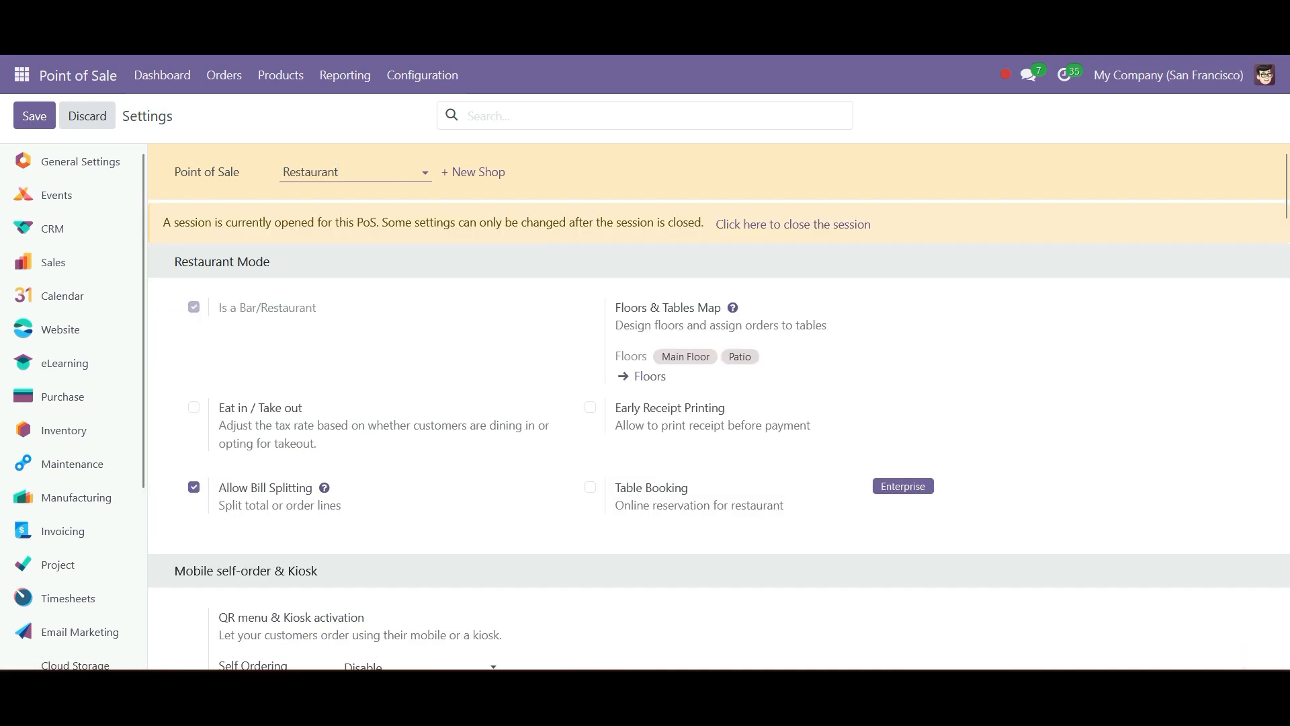
{"action": "scroll", "coordinate": [719, 404], "scroll_direction": "down", "scroll_amount": 15}
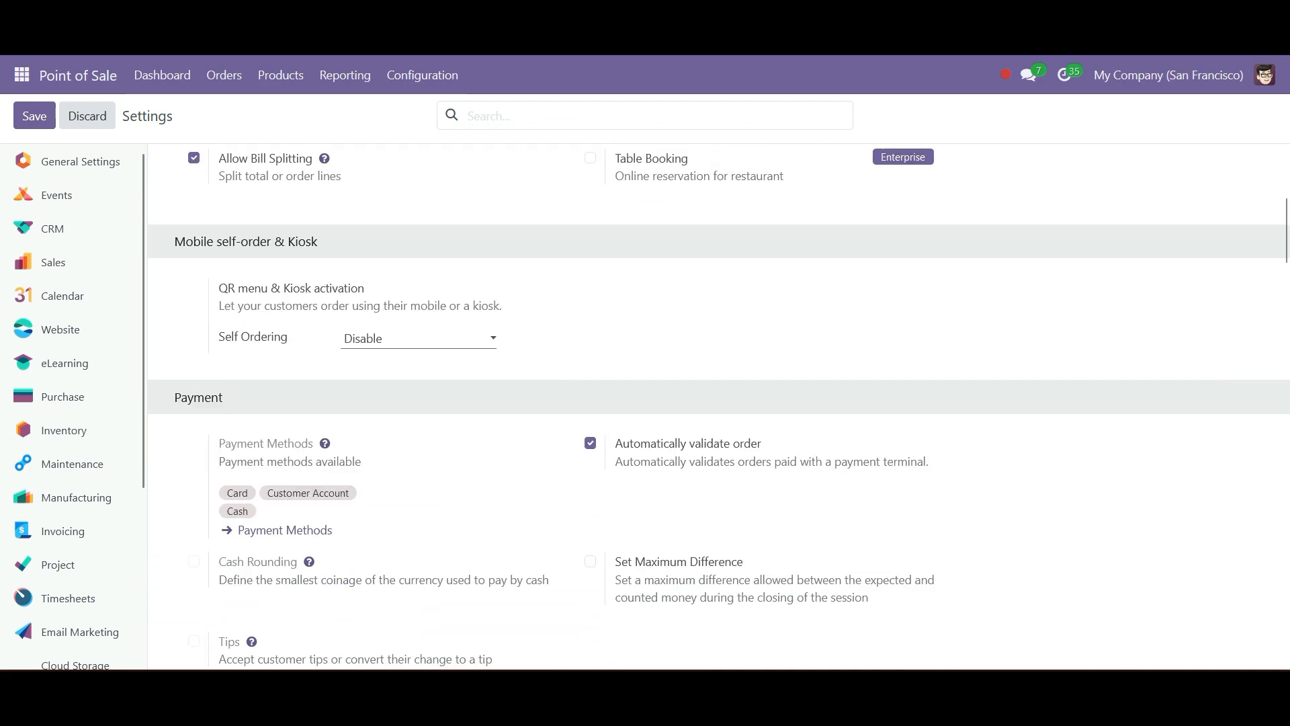
{"action": "scroll", "coordinate": [719, 403], "scroll_direction": "down", "scroll_amount": 5}
{"action": "scroll", "coordinate": [719, 403], "scroll_direction": "down", "scroll_amount": 4}
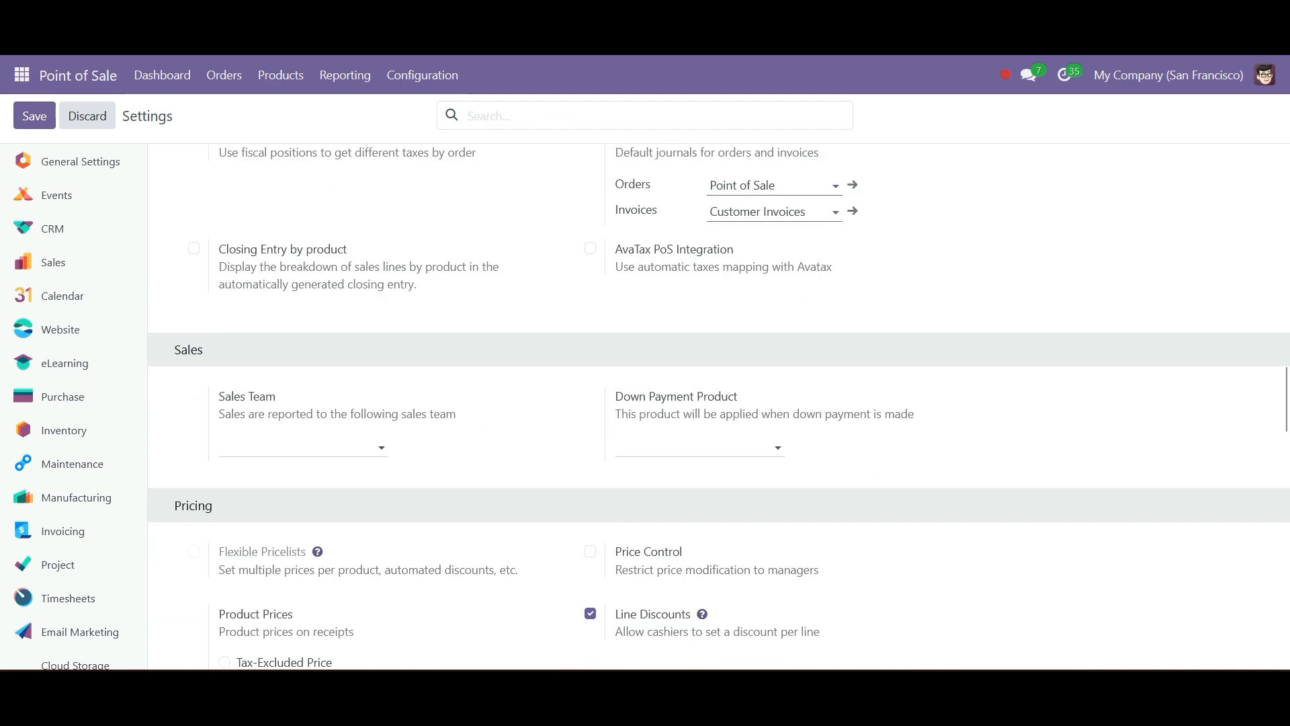
{"action": "scroll", "coordinate": [719, 404], "scroll_direction": "up", "scroll_amount": 20}
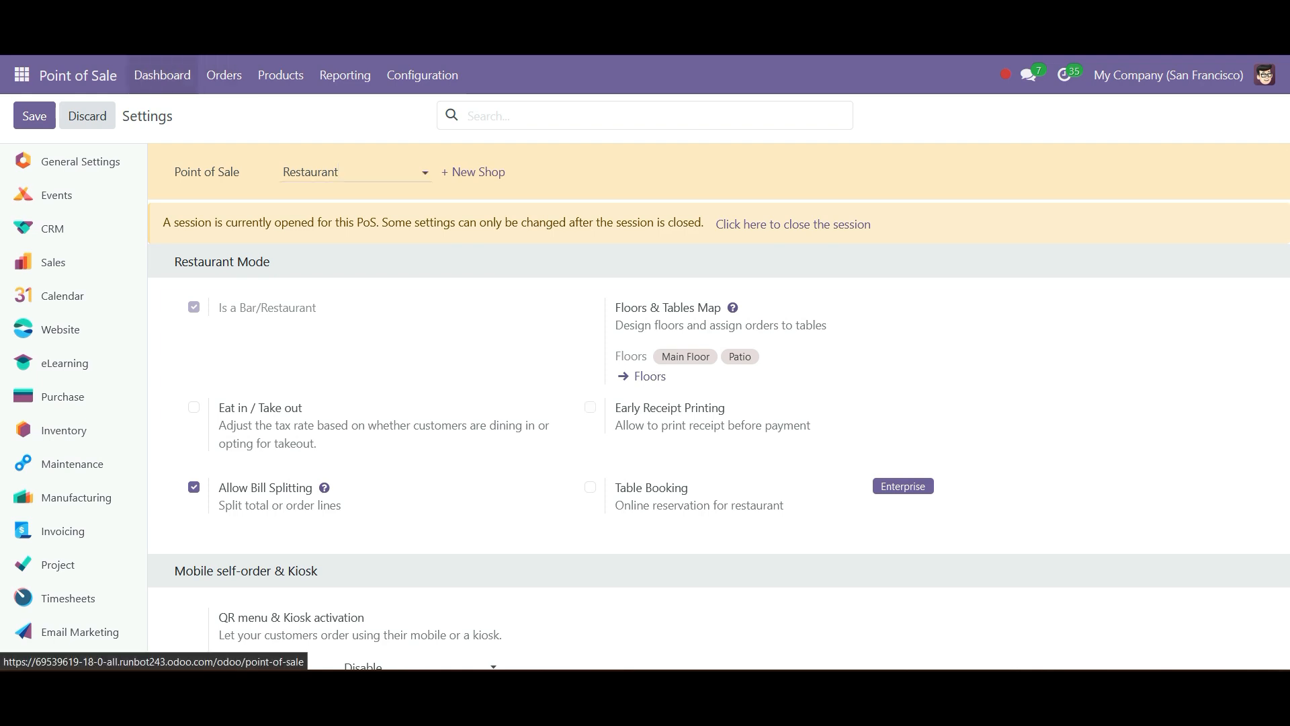
- View the list of orders for the Restaurant point of sale from the dashboard, and return to the dashboard
{"action": "left_click", "coordinate": [161, 74]}
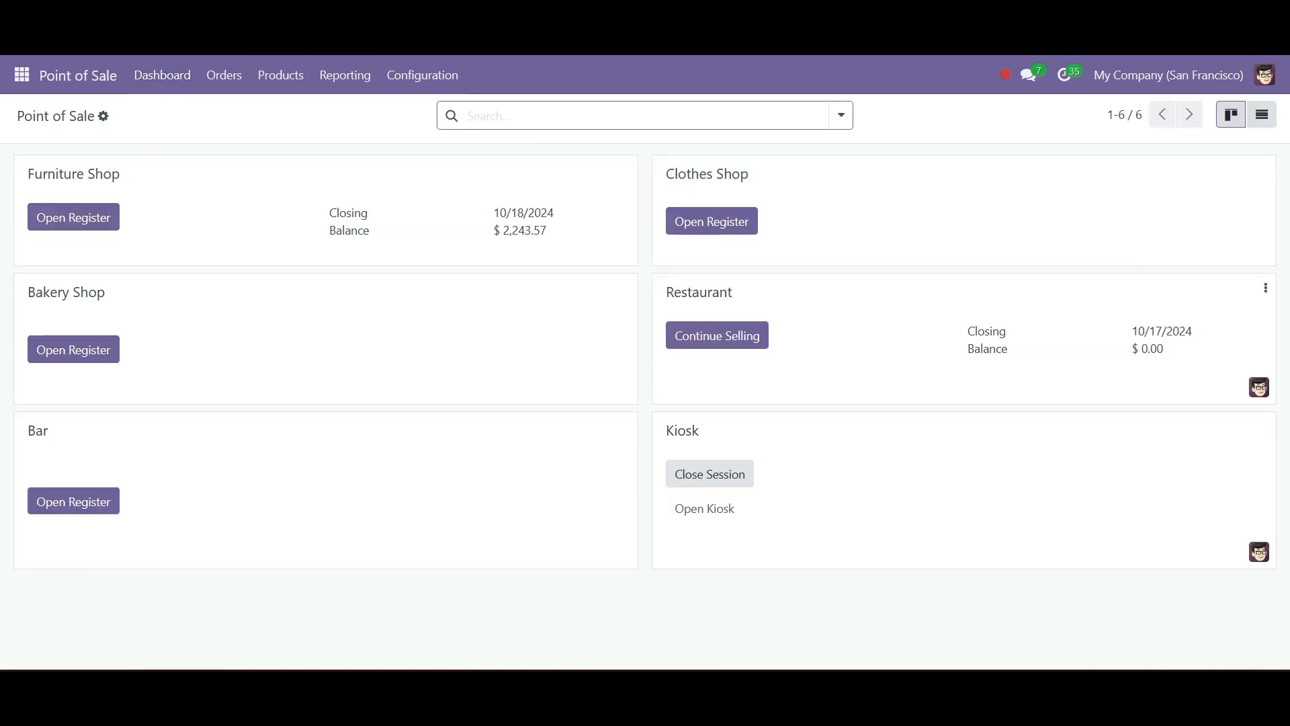
{"action": "double_click", "coordinate": [699, 291]}
{"action": "left_click", "coordinate": [760, 296]}
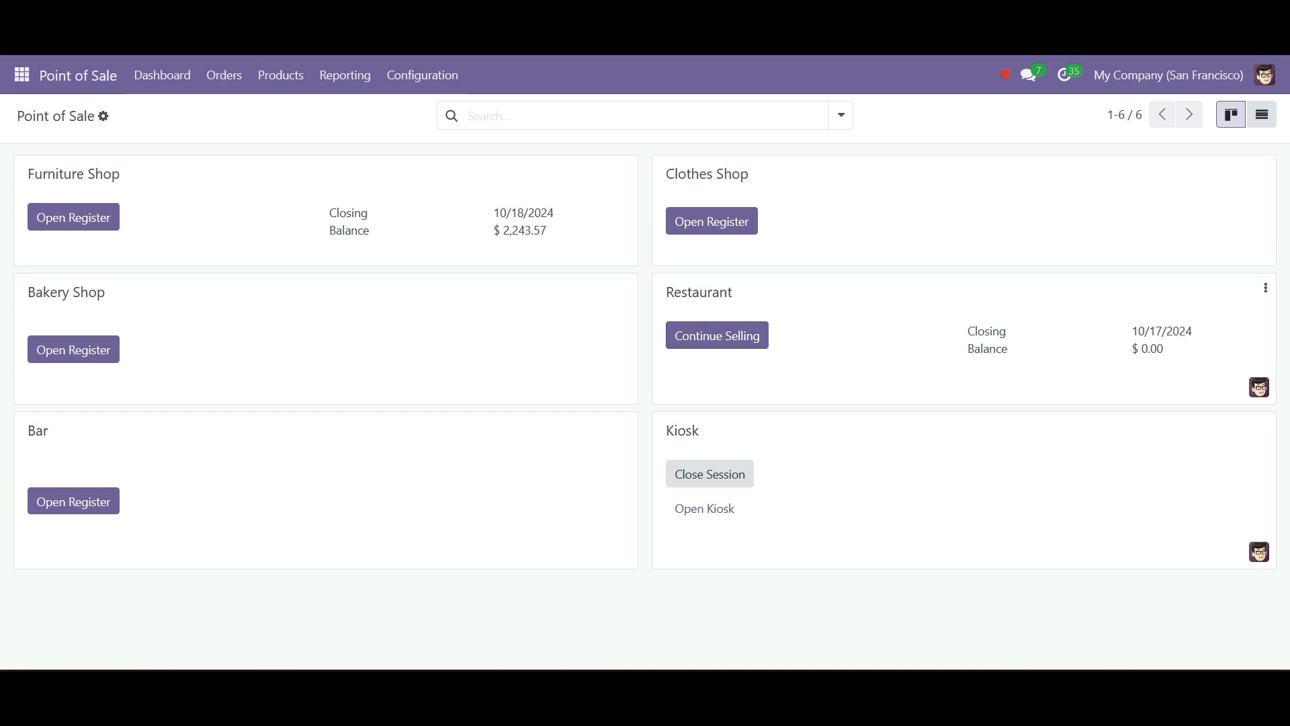
{"action": "left_click", "coordinate": [1266, 287]}
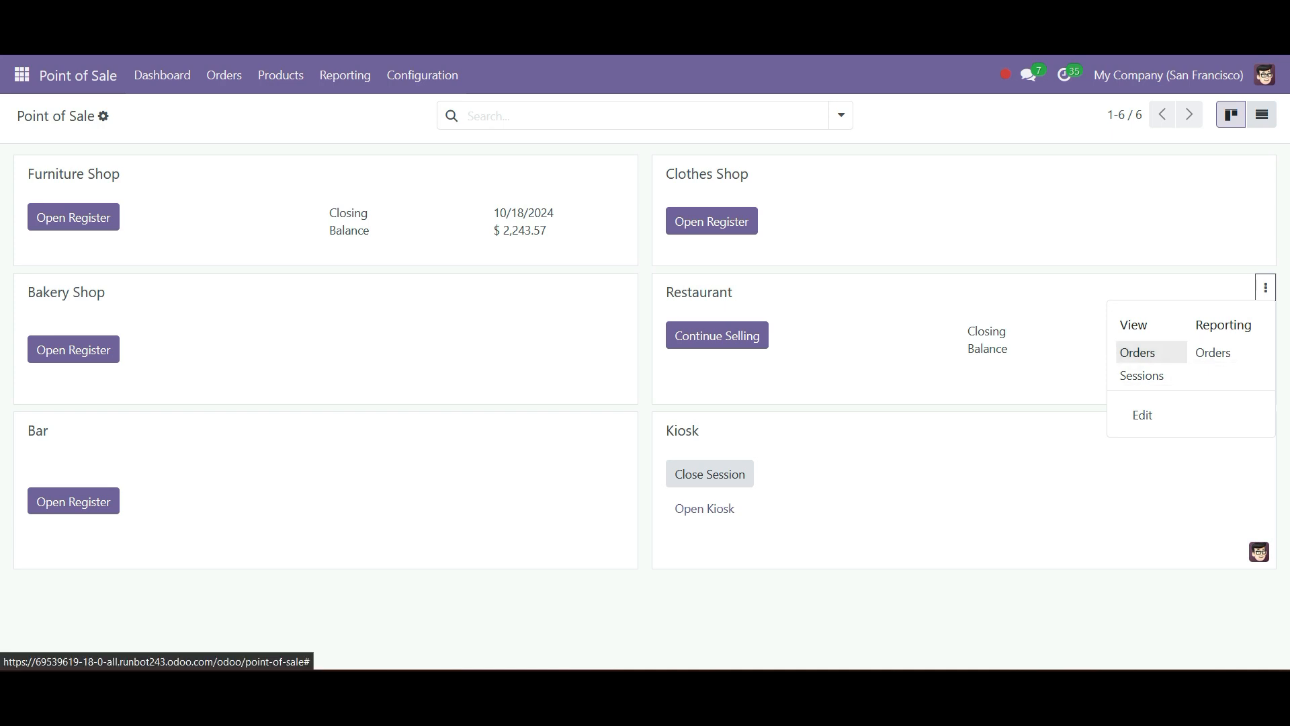
{"action": "left_click", "coordinate": [1142, 352]}
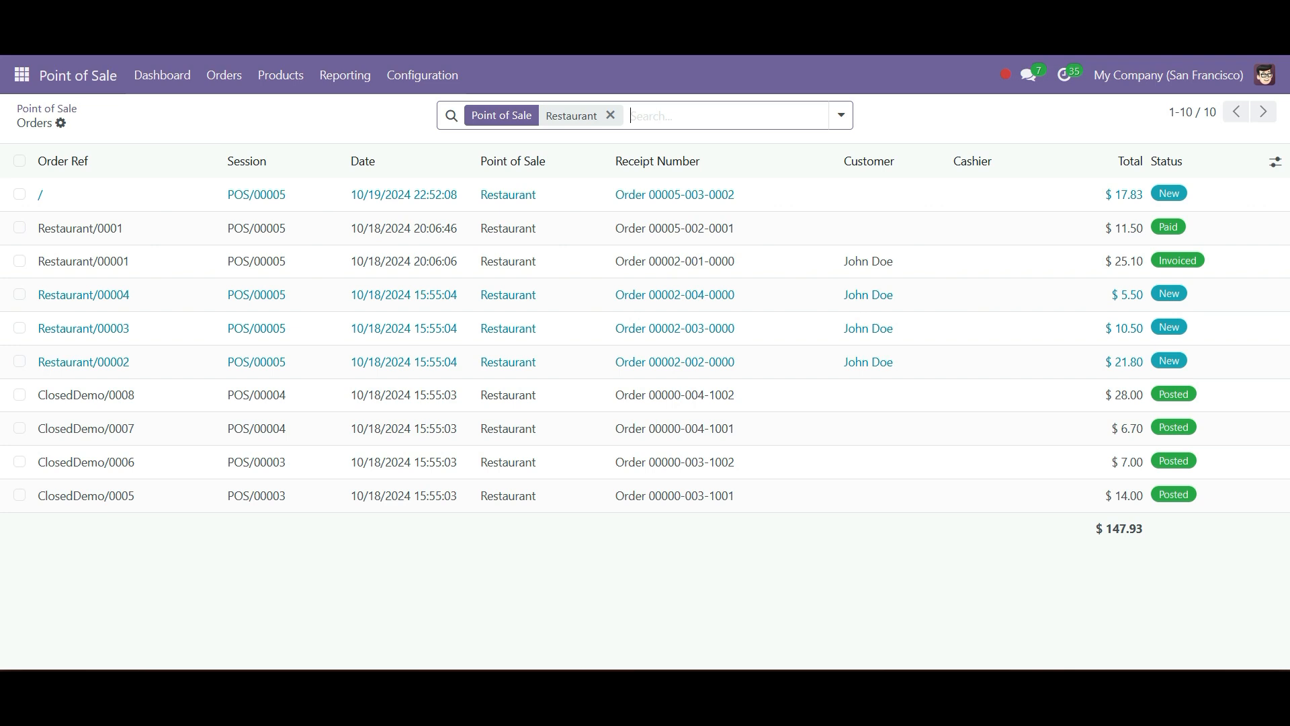
{"action": "left_click", "coordinate": [47, 108]}
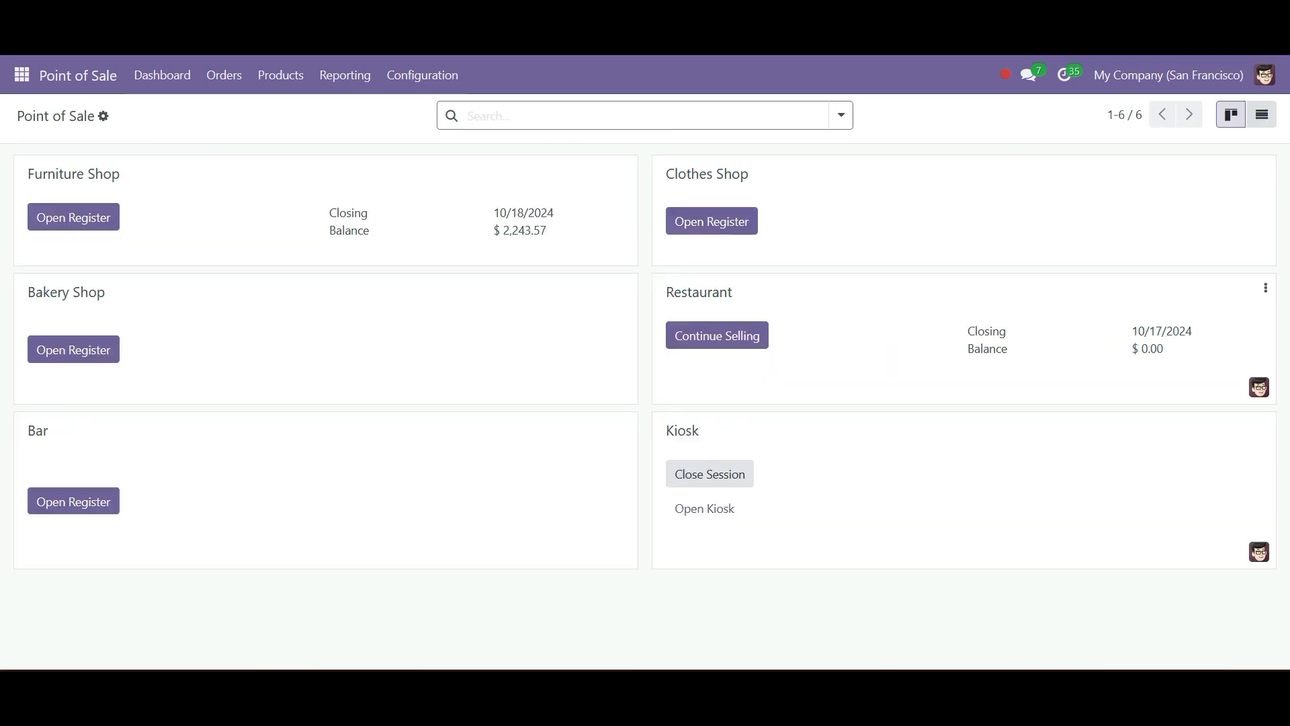
- View the list of sessions for the Restaurant point of sale and return to the dashboard
{"action": "left_click", "coordinate": [1265, 287]}
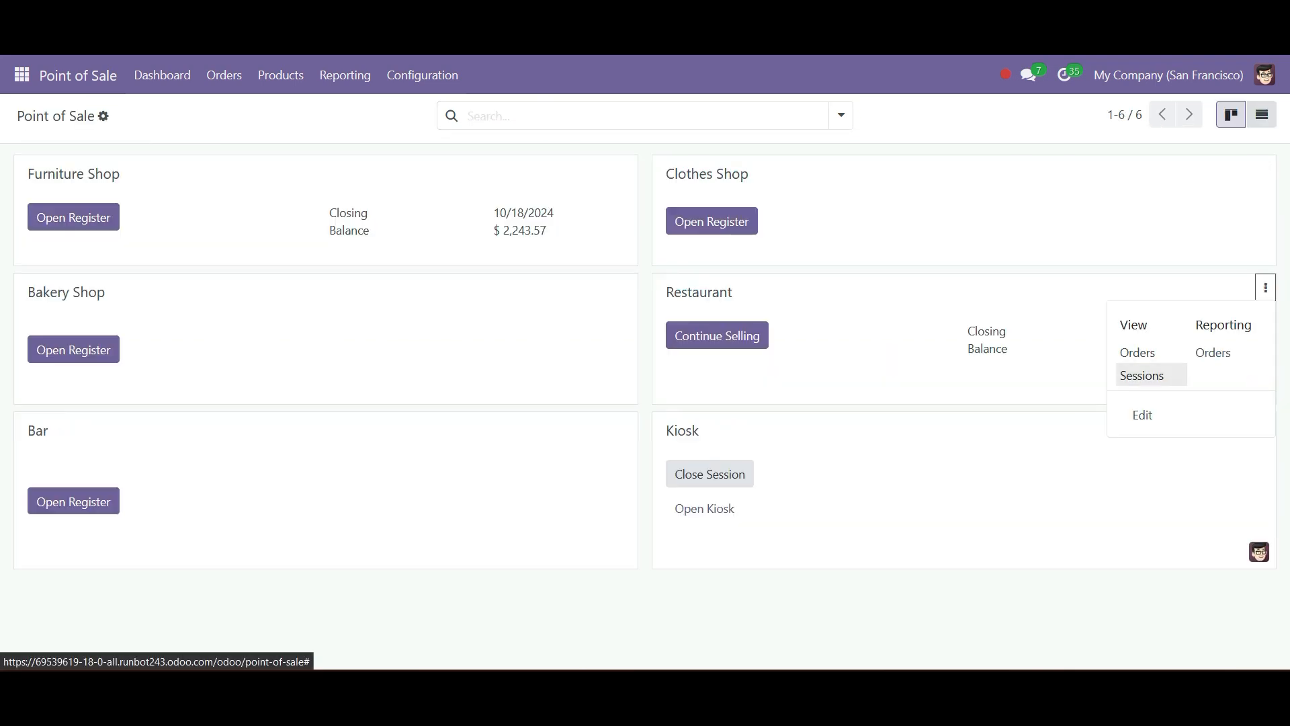
{"action": "left_click", "coordinate": [1142, 375]}
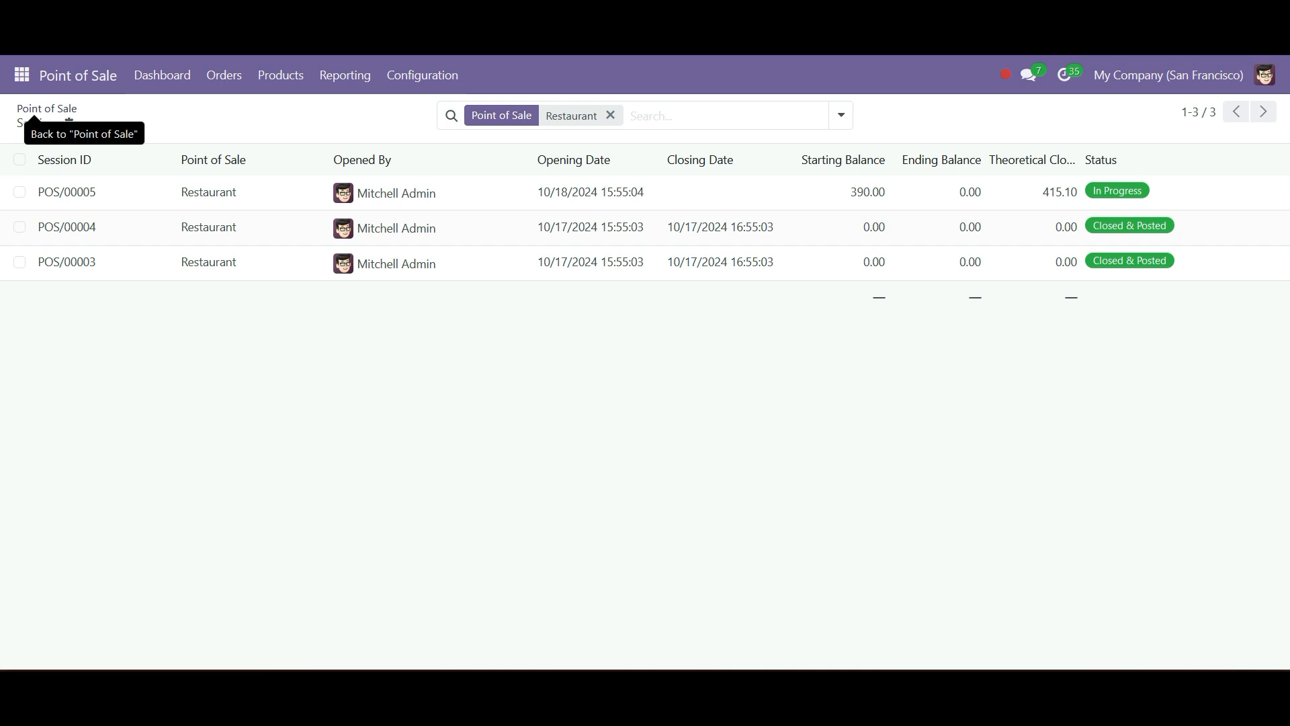
{"action": "left_click", "coordinate": [35, 114]}
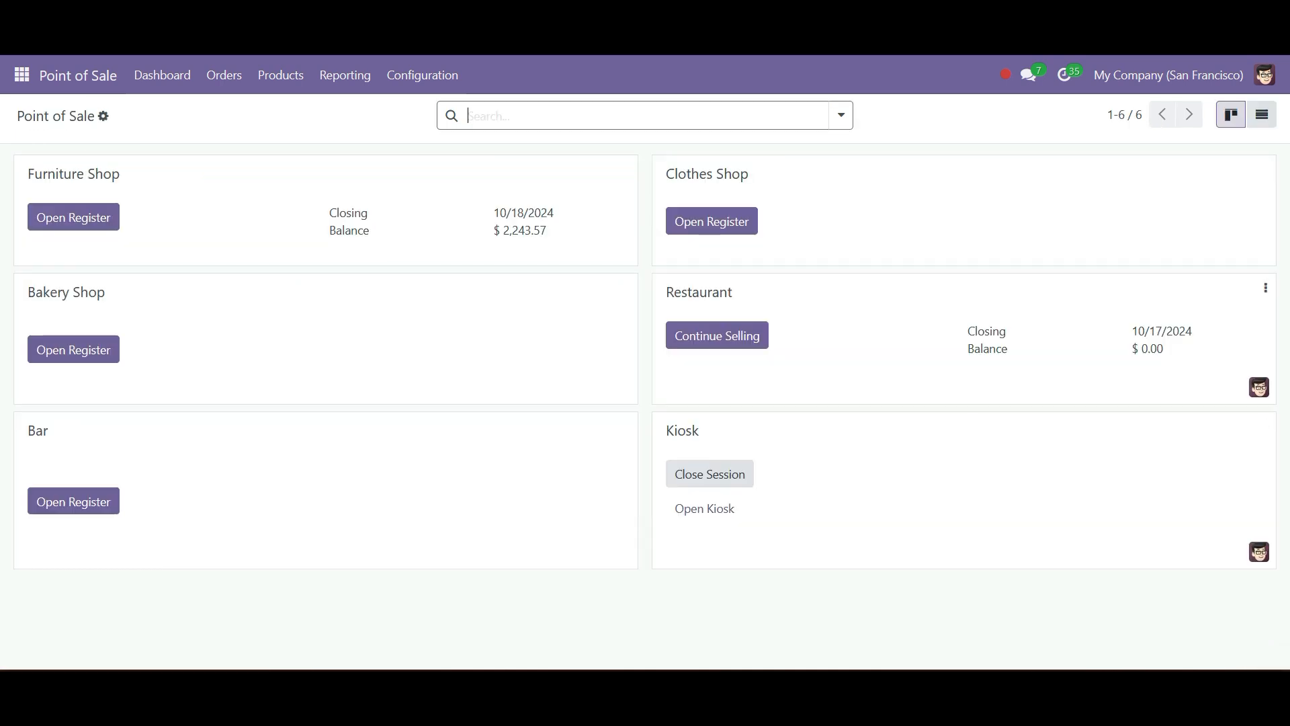
- Look at the Restaurant point of sale's edit form and close it without saving
{"action": "left_click", "coordinate": [1266, 287]}
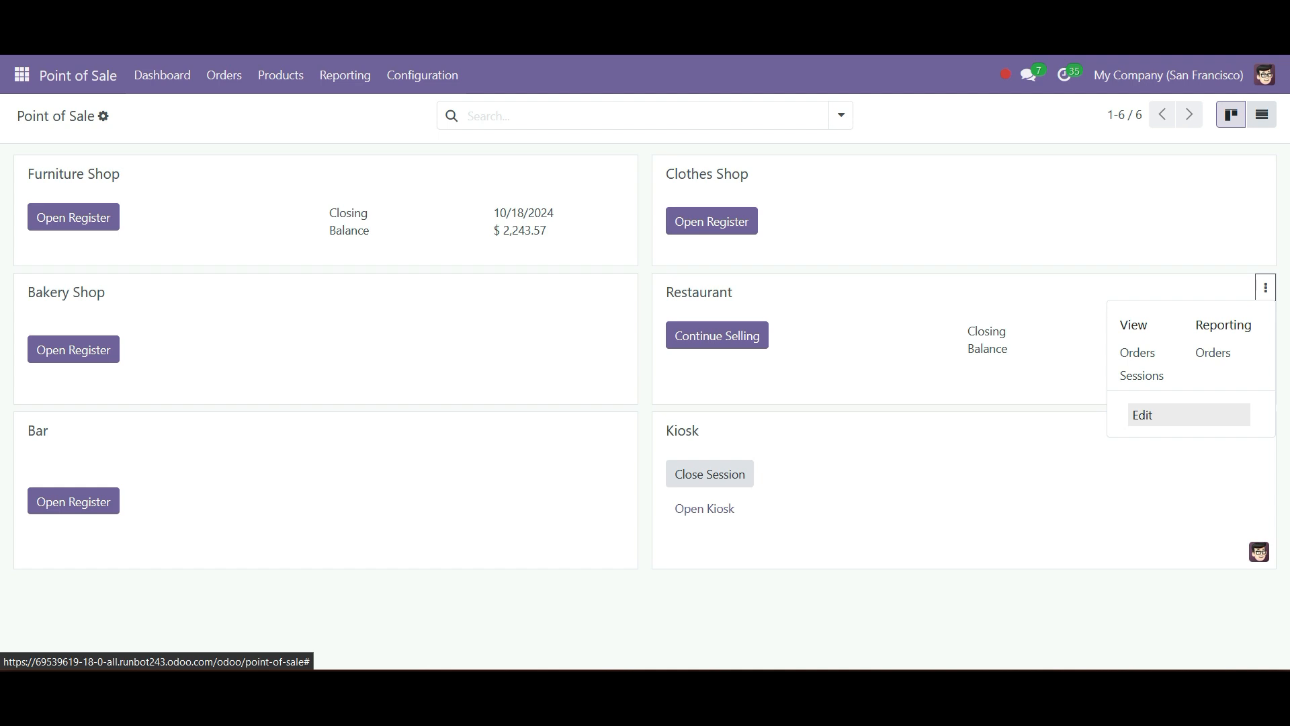
{"action": "left_click", "coordinate": [1142, 415]}
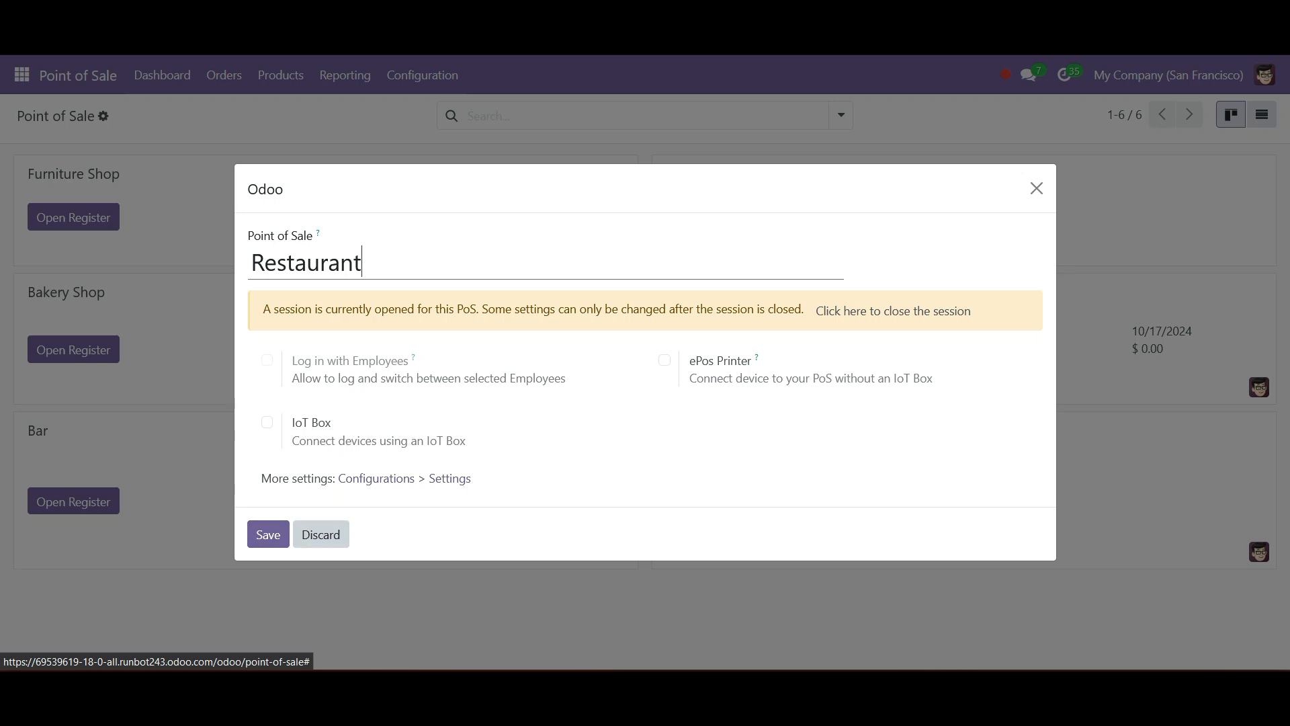
{"action": "left_click", "coordinate": [322, 535]}
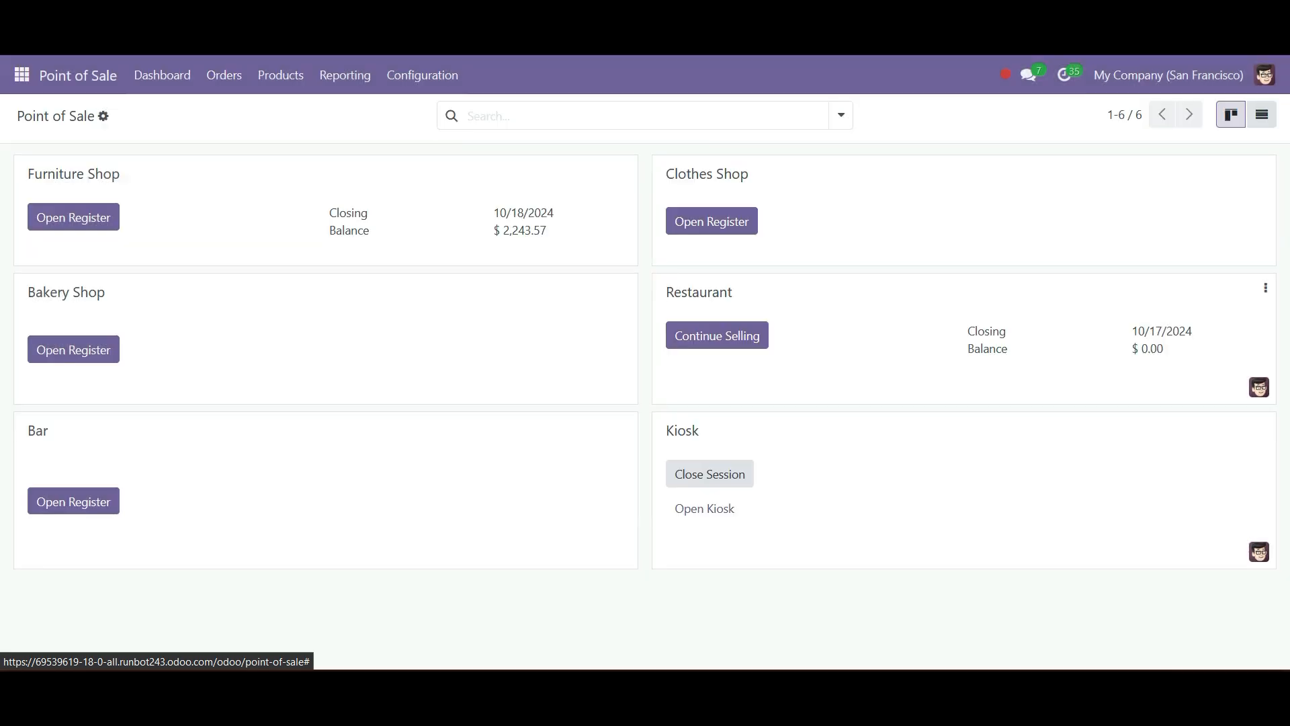
- Continue selling in the Restaurant and examine the Main Floor and Patio table plans and table 5's order screen
{"action": "left_click", "coordinate": [717, 336]}
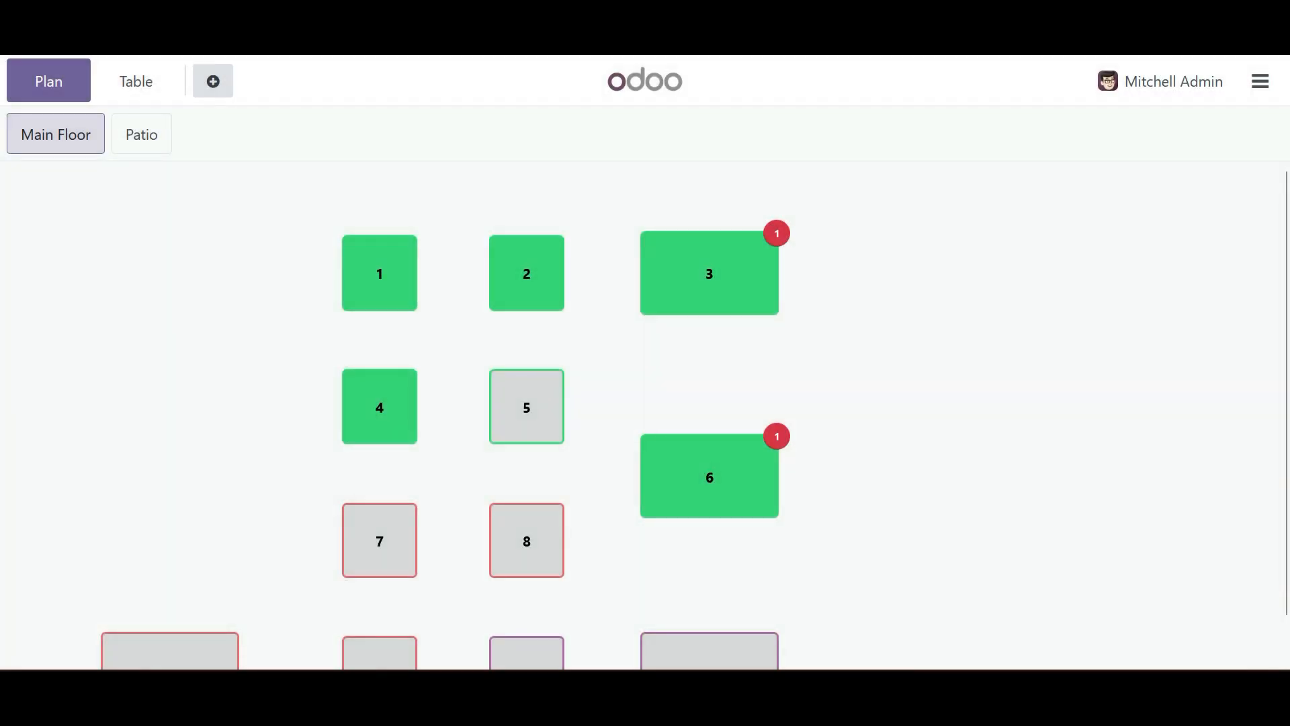
{"action": "scroll", "coordinate": [695, 420], "scroll_direction": "down", "scroll_amount": 1}
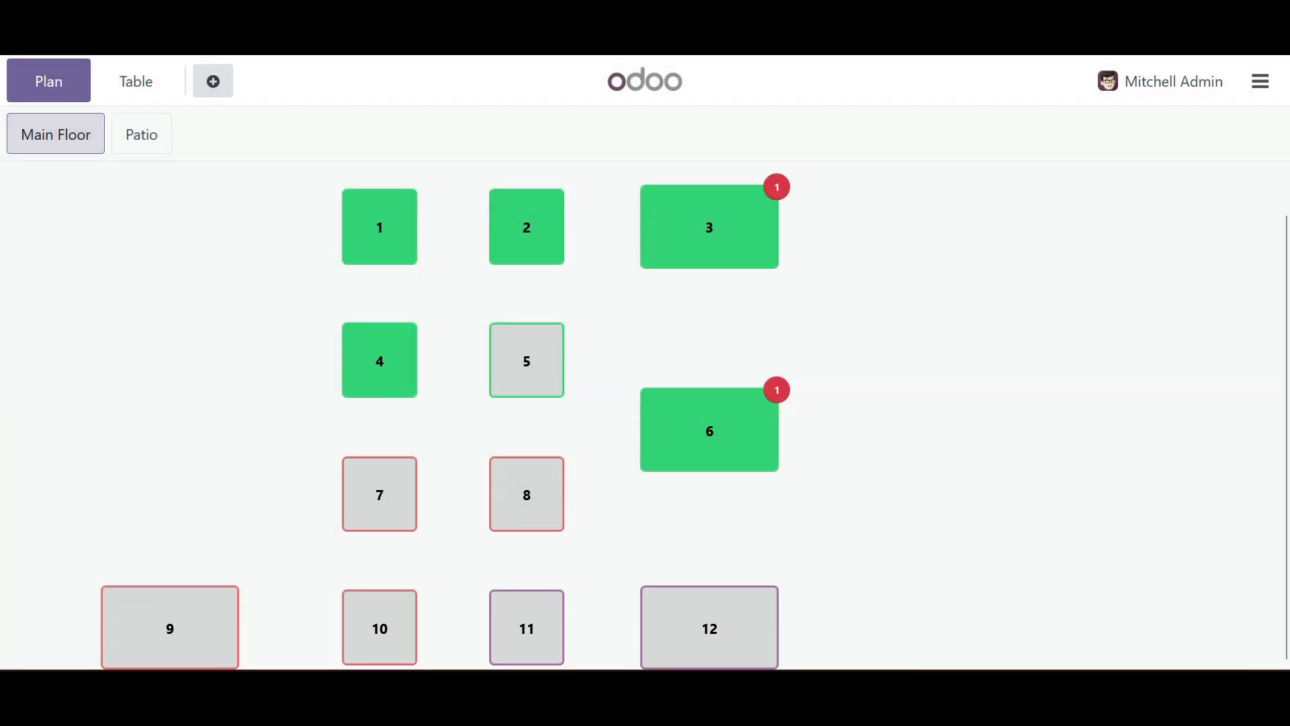
{"action": "scroll", "coordinate": [694, 420], "scroll_direction": "up", "scroll_amount": 1}
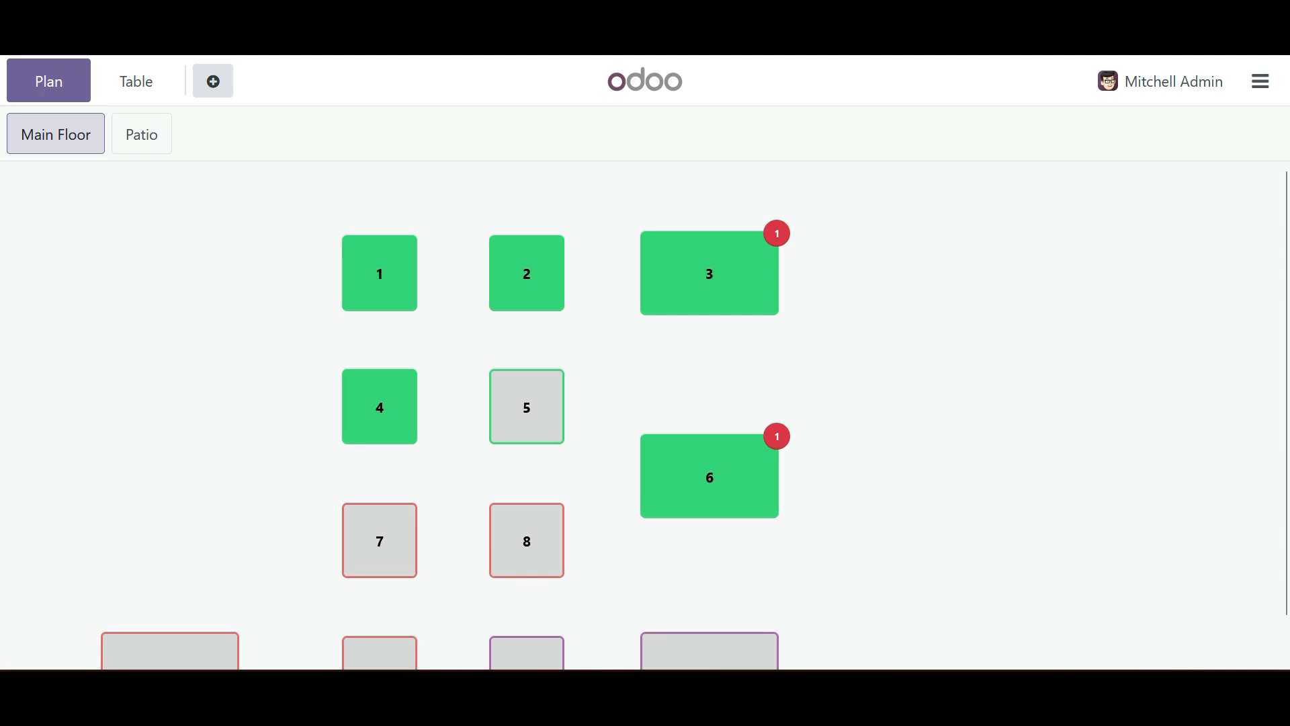
{"action": "scroll", "coordinate": [695, 420], "scroll_direction": "down", "scroll_amount": 1}
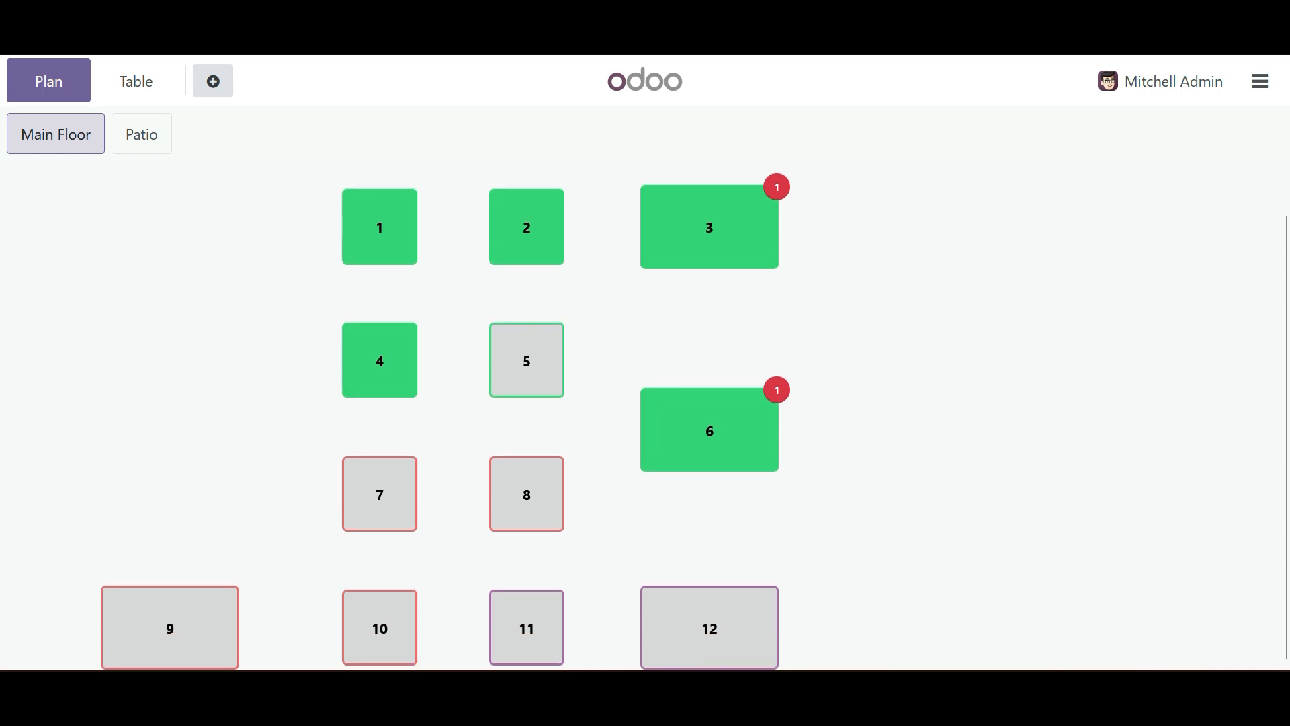
{"action": "scroll", "coordinate": [694, 420], "scroll_direction": "up", "scroll_amount": 1}
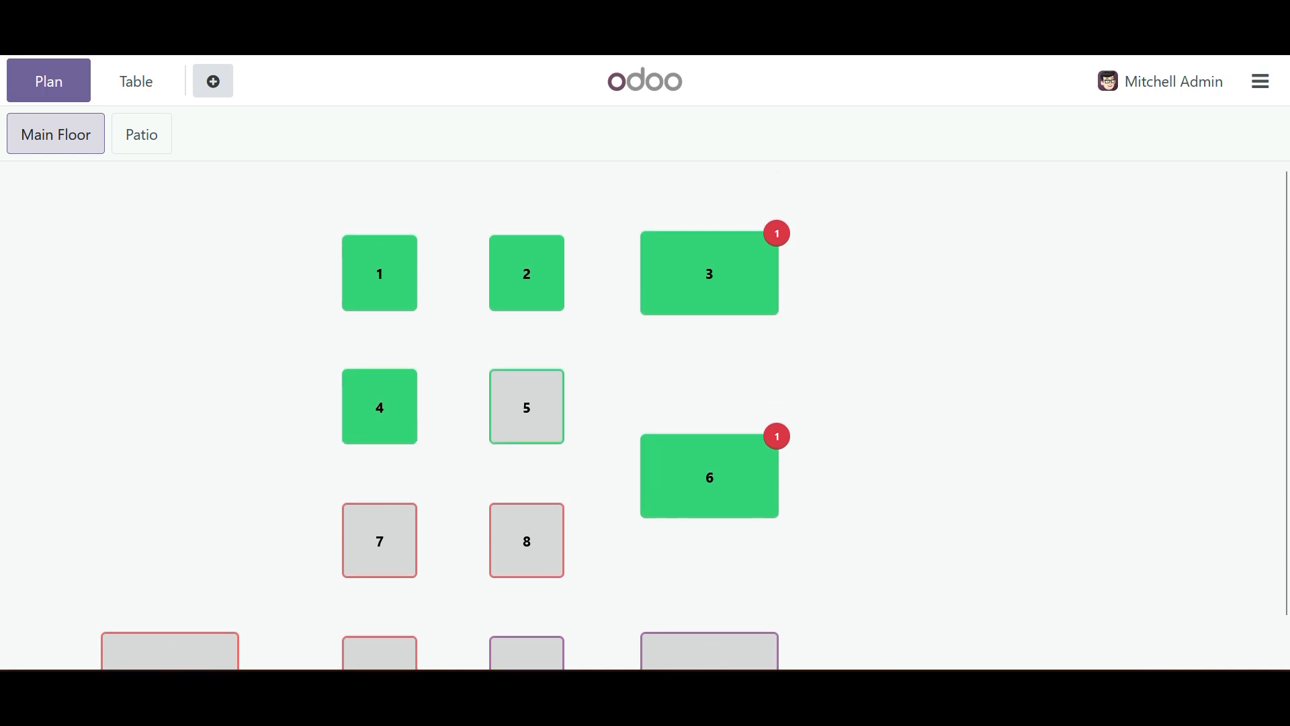
{"action": "scroll", "coordinate": [694, 420], "scroll_direction": "down", "scroll_amount": 1}
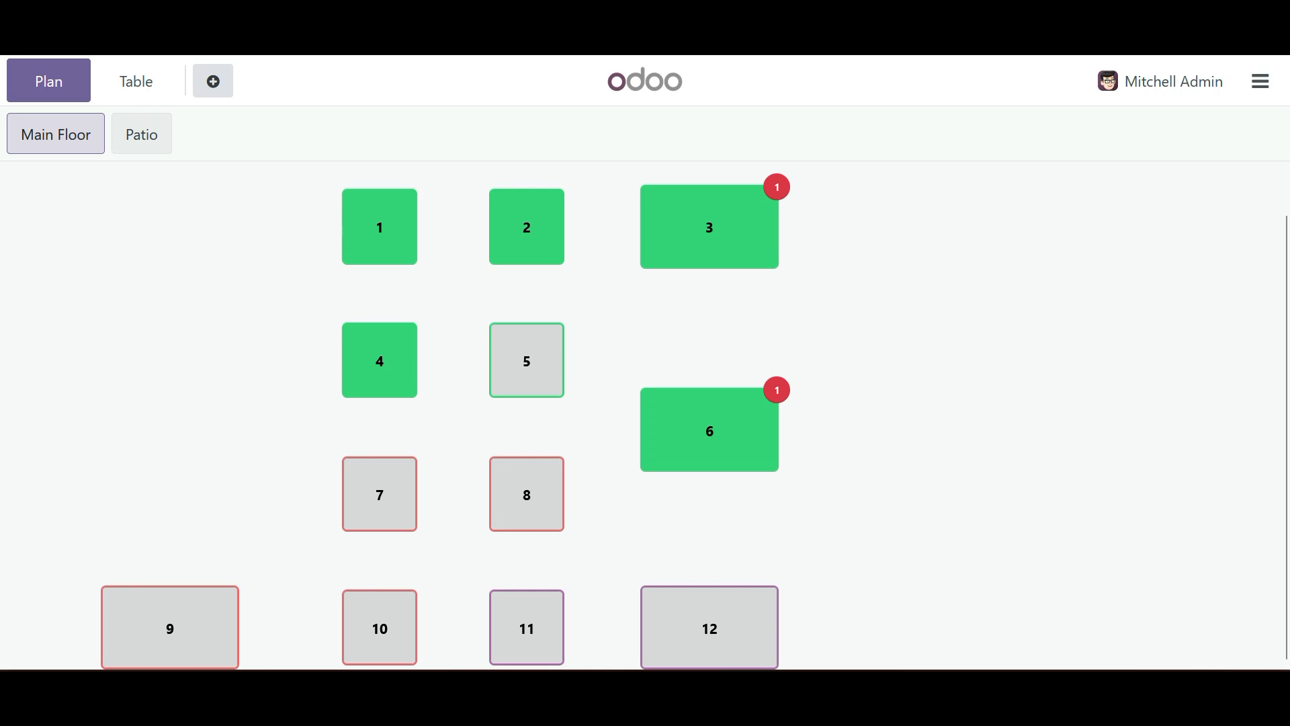
{"action": "left_click", "coordinate": [141, 134]}
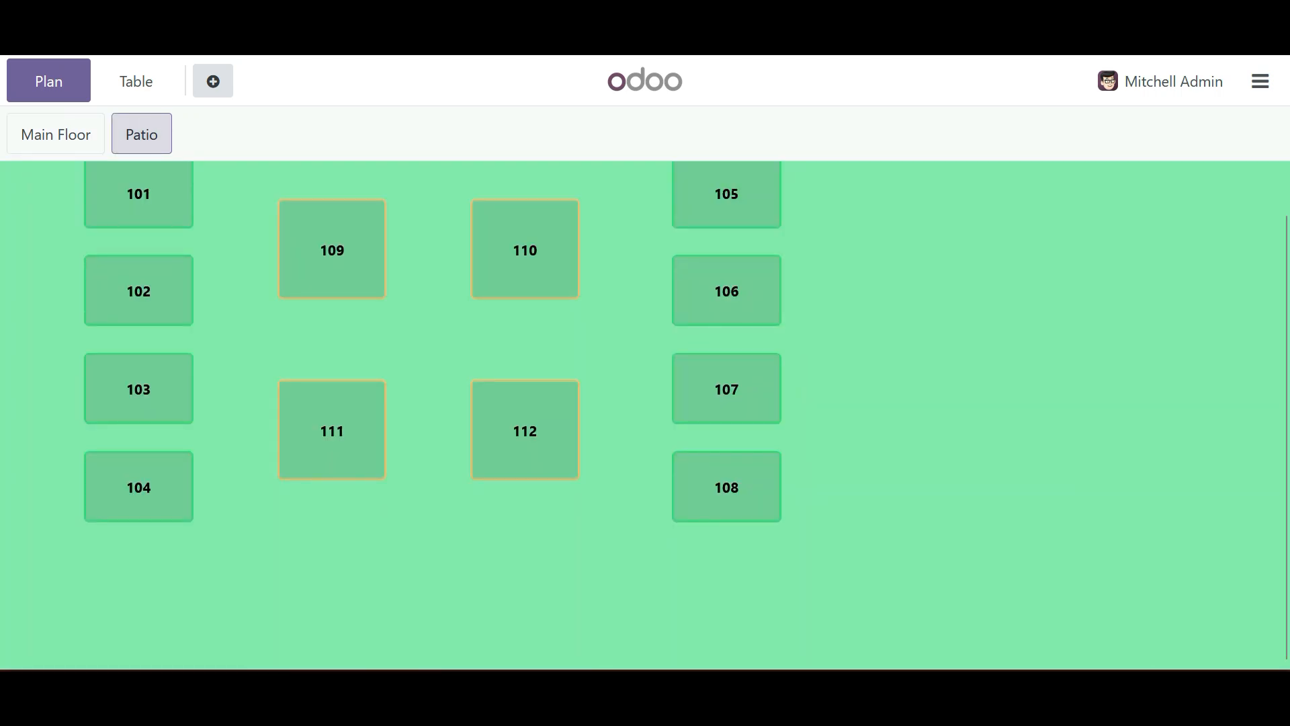
{"action": "left_click", "coordinate": [56, 134]}
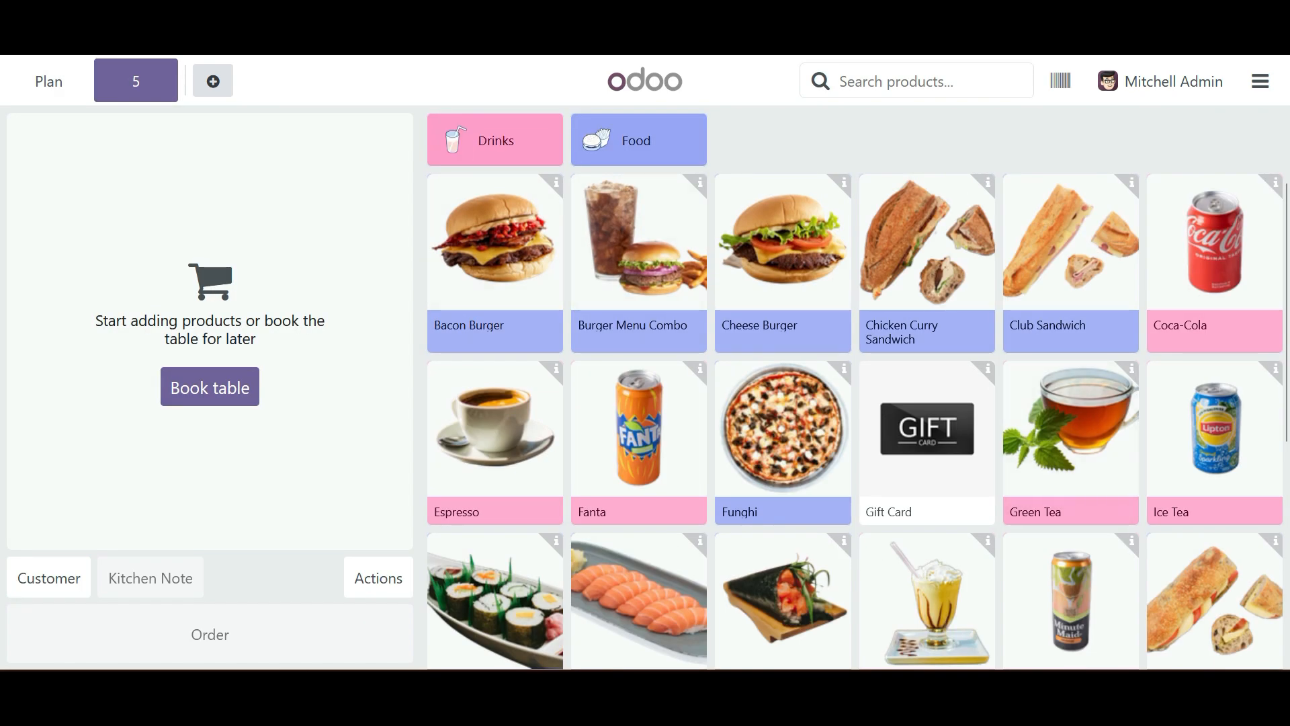
{"action": "left_click", "coordinate": [48, 80]}
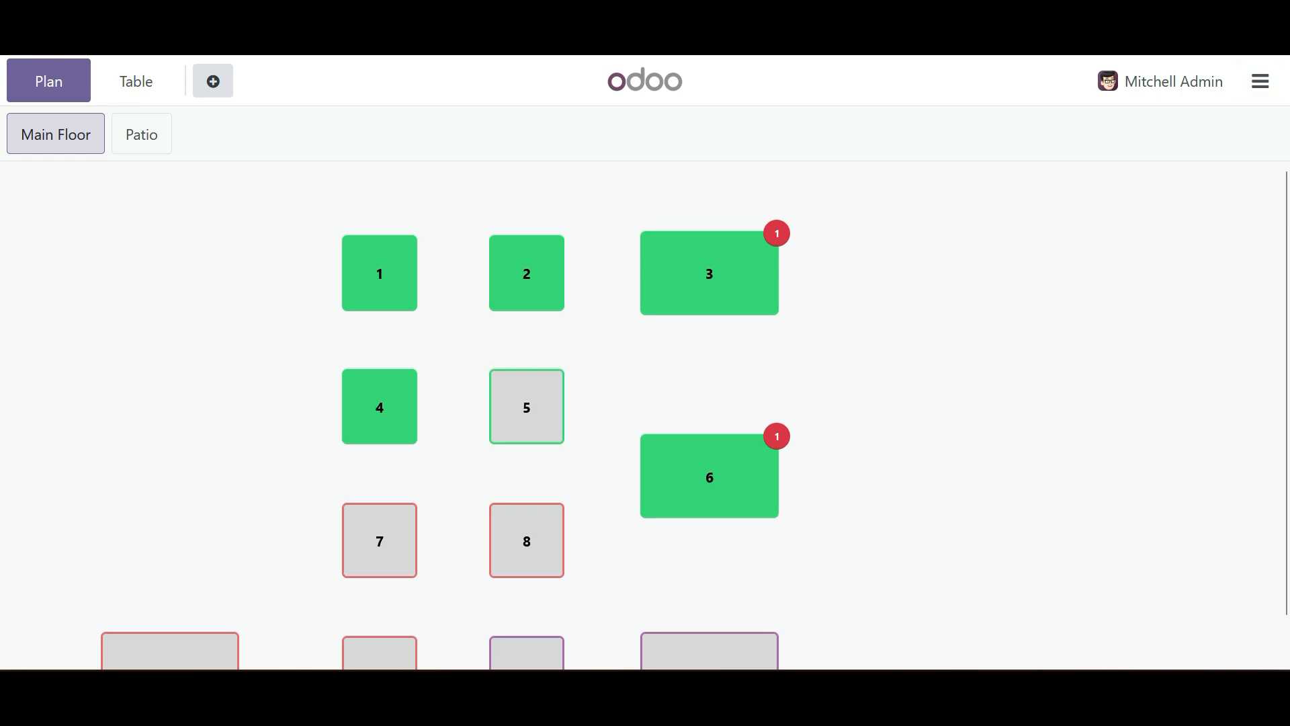
- Edit the restaurant's floor plan, creating a new floor named 1st Floor and adding a table to it
{"action": "left_click", "coordinate": [1260, 80]}
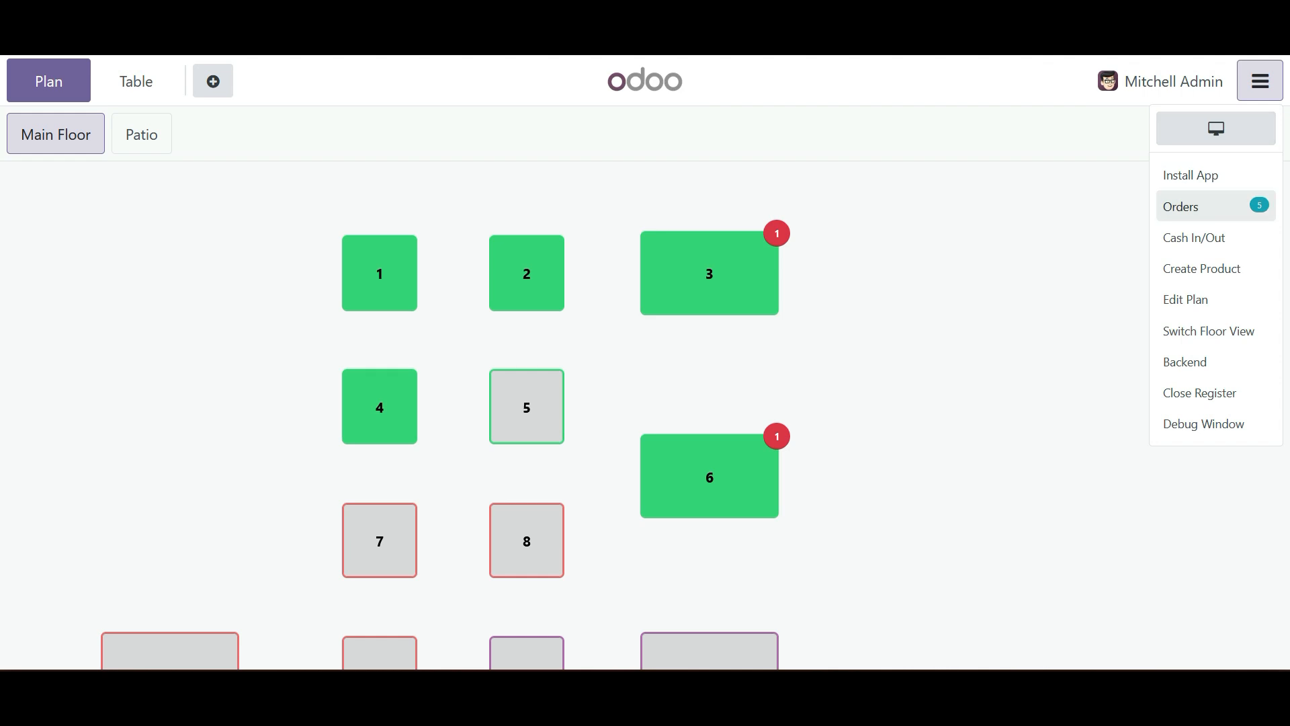
{"action": "left_click", "coordinate": [1186, 299]}
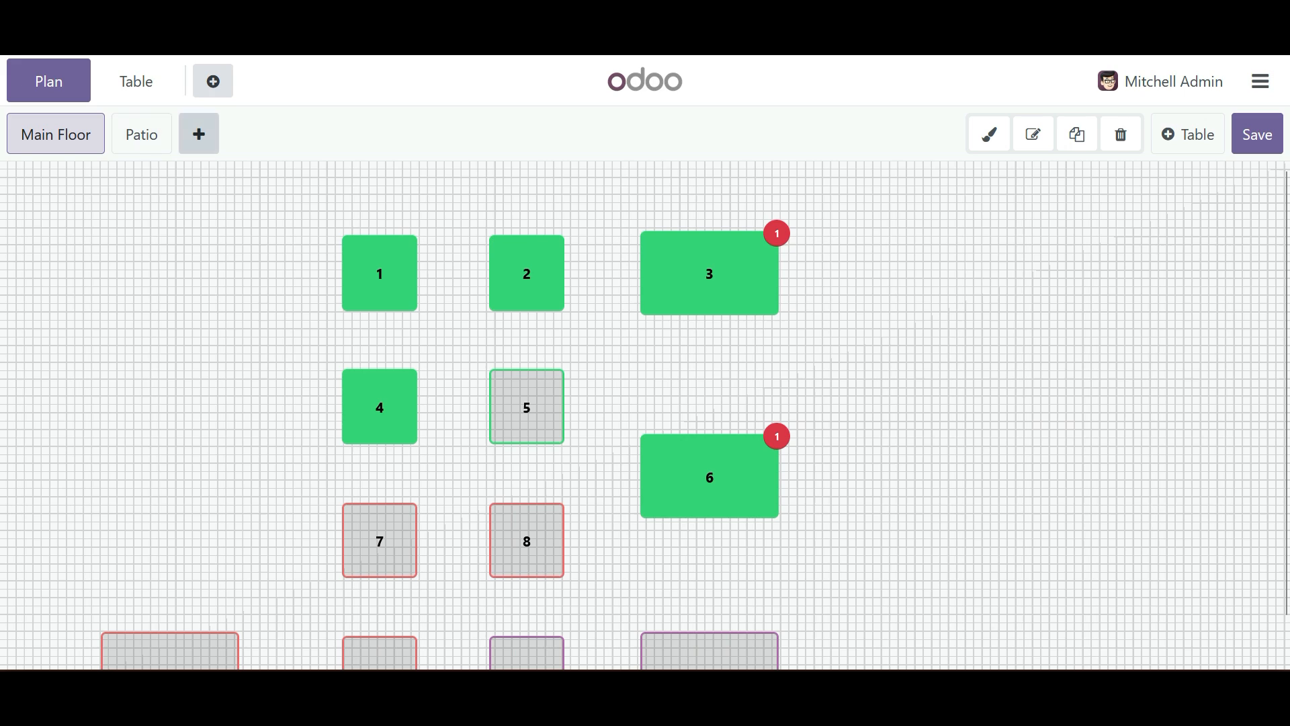
{"action": "left_click", "coordinate": [198, 134]}
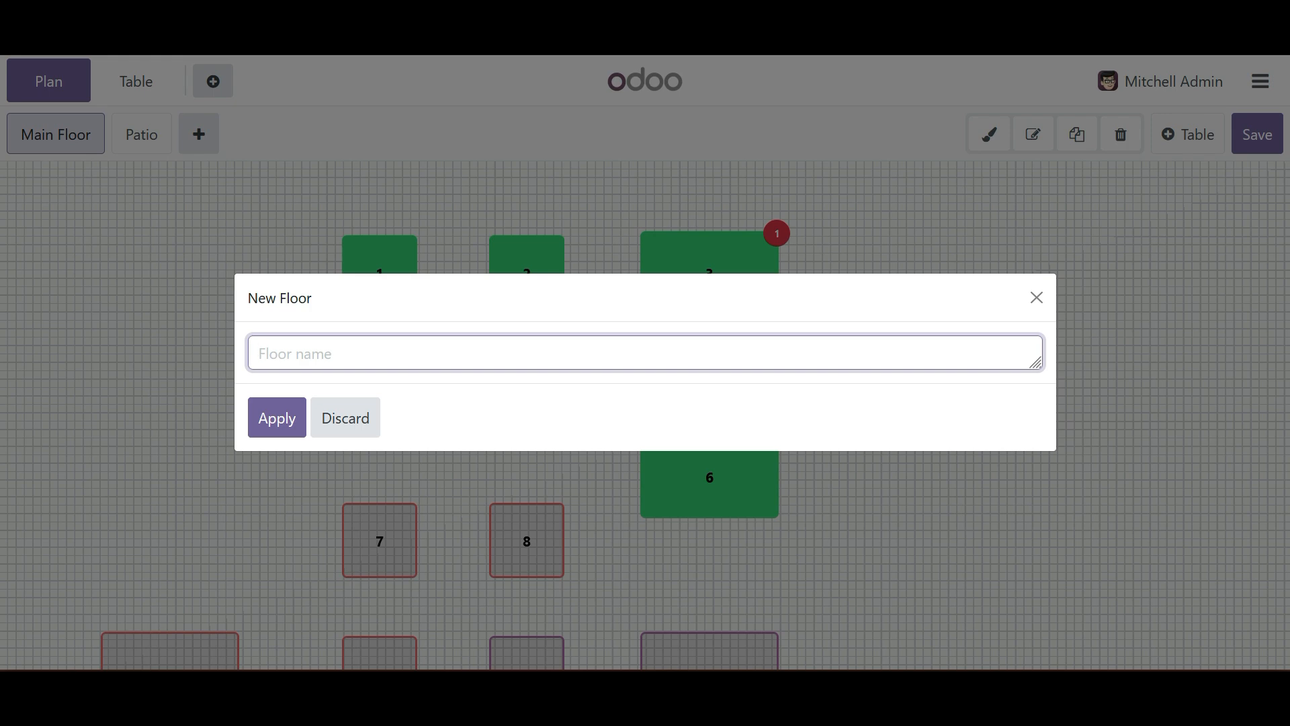
{"action": "type", "text": "1st Floor"}
{"action": "left_click", "coordinate": [277, 418]}
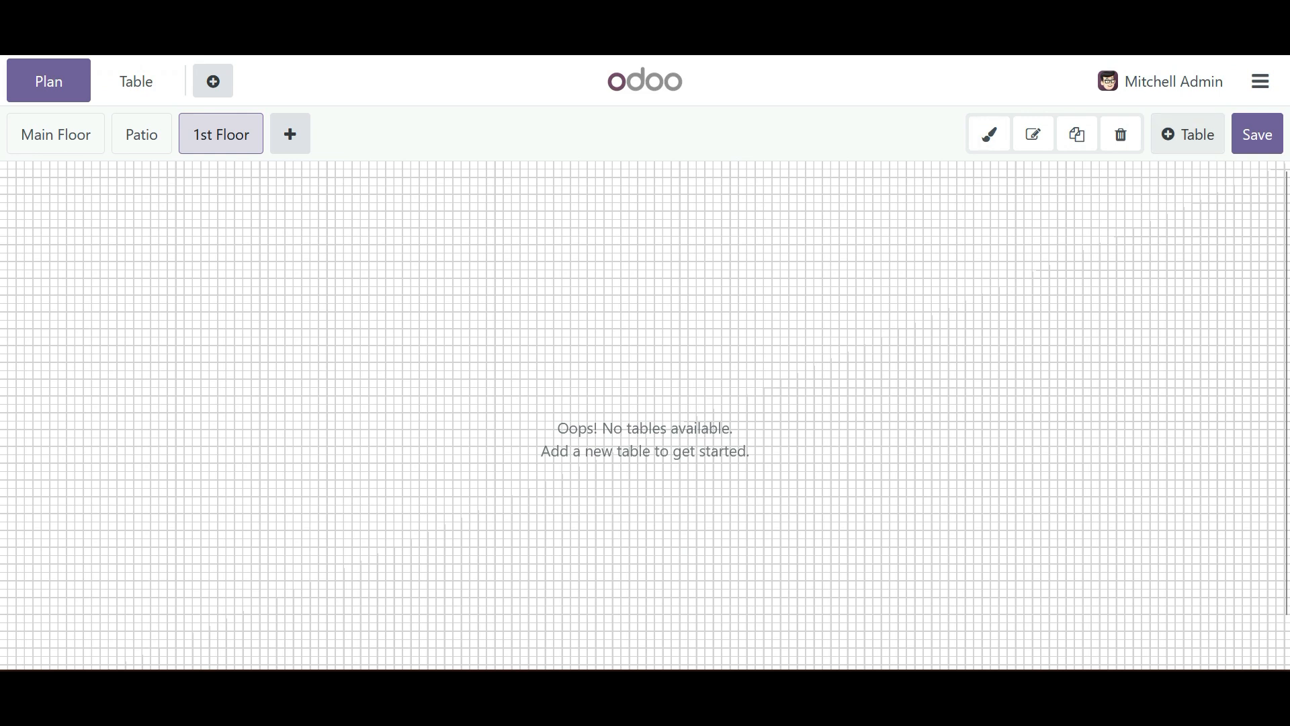
{"action": "left_click", "coordinate": [1188, 135]}
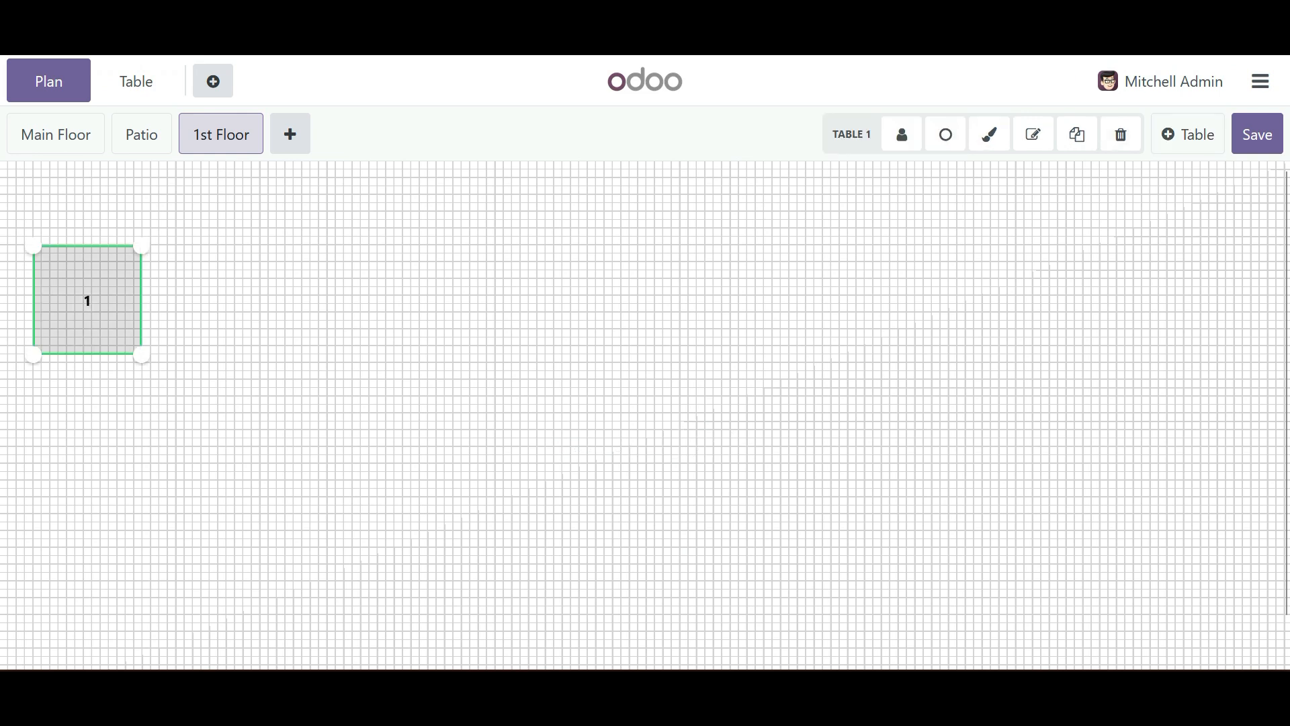
- Move table 1 slightly up and to the right on the 1st Floor plan and set its number of seats to 4
{"action": "left_click_drag", "start_coordinate": [87, 300], "coordinate": [121, 267]}
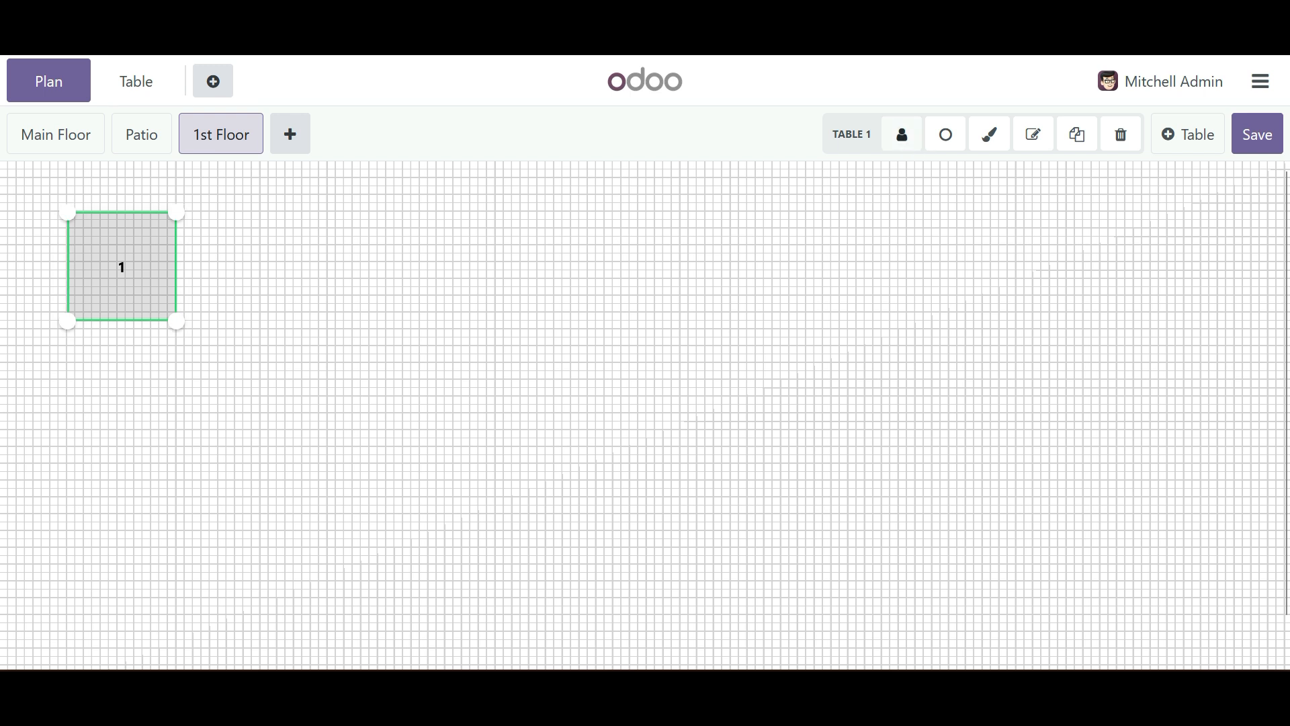
{"action": "left_click", "coordinate": [902, 134]}
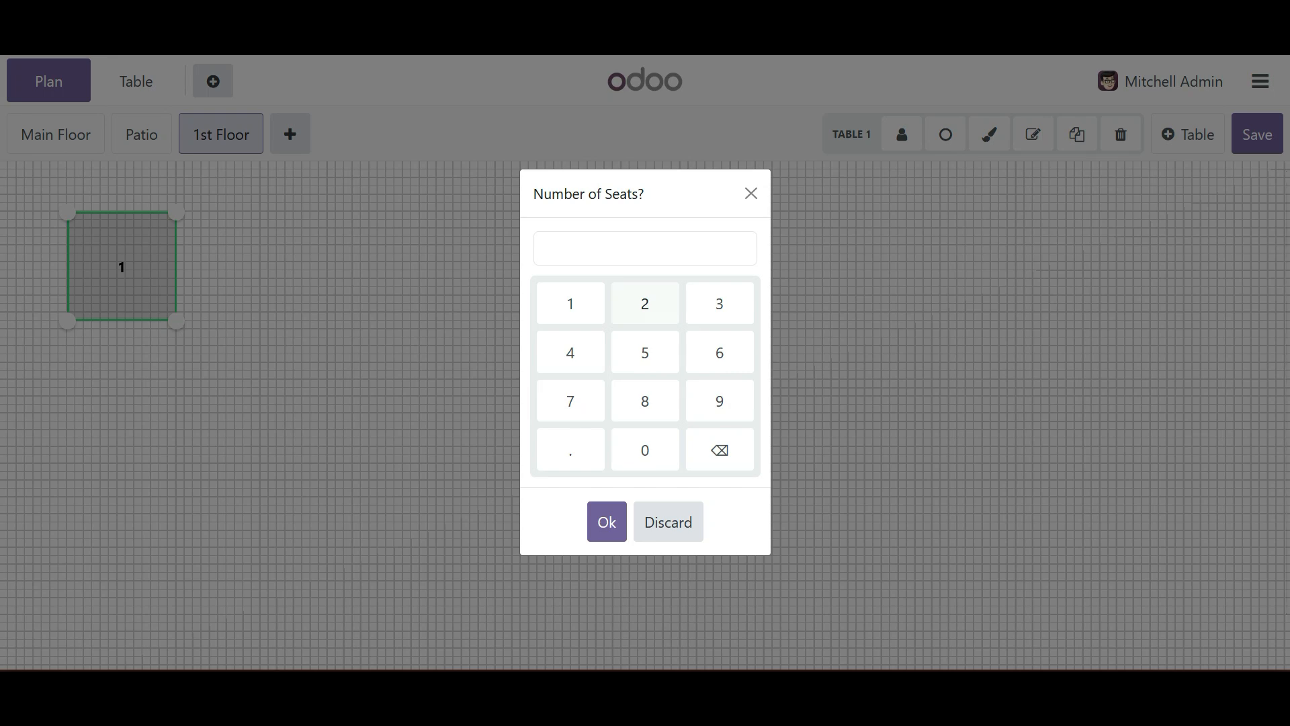
{"action": "left_click", "coordinate": [571, 353]}
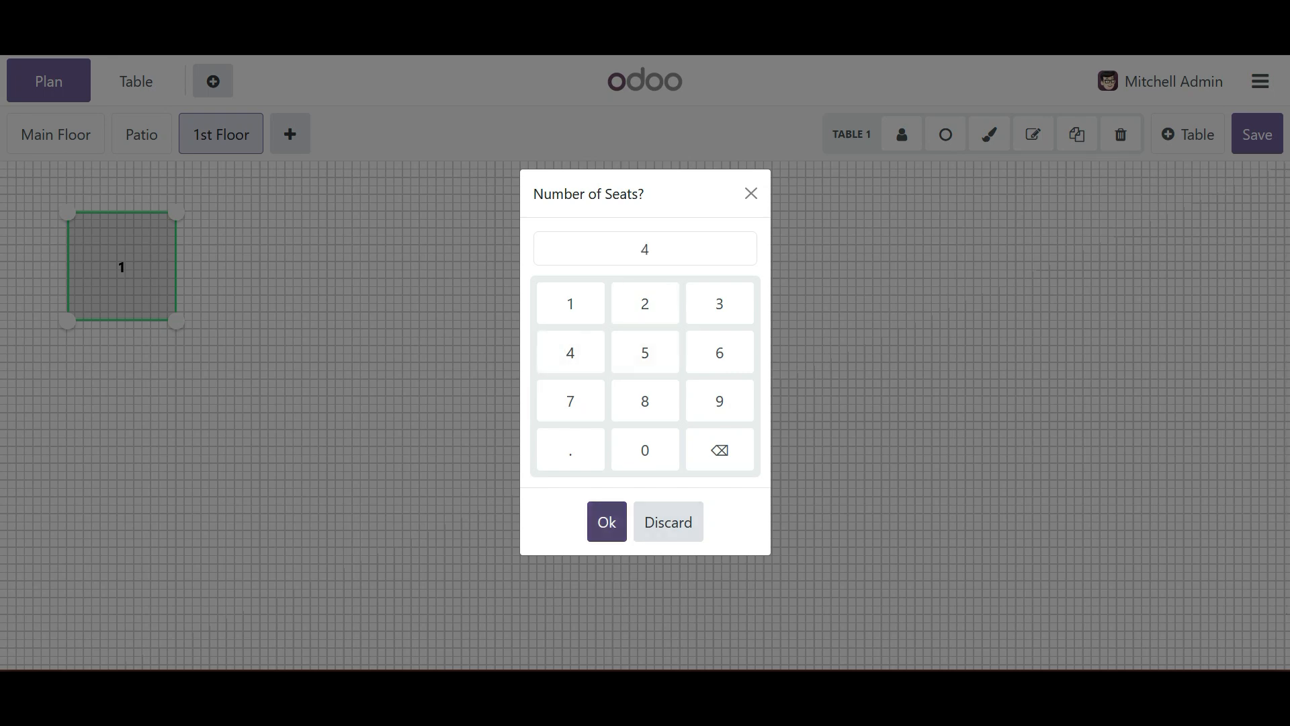
{"action": "left_click", "coordinate": [607, 522]}
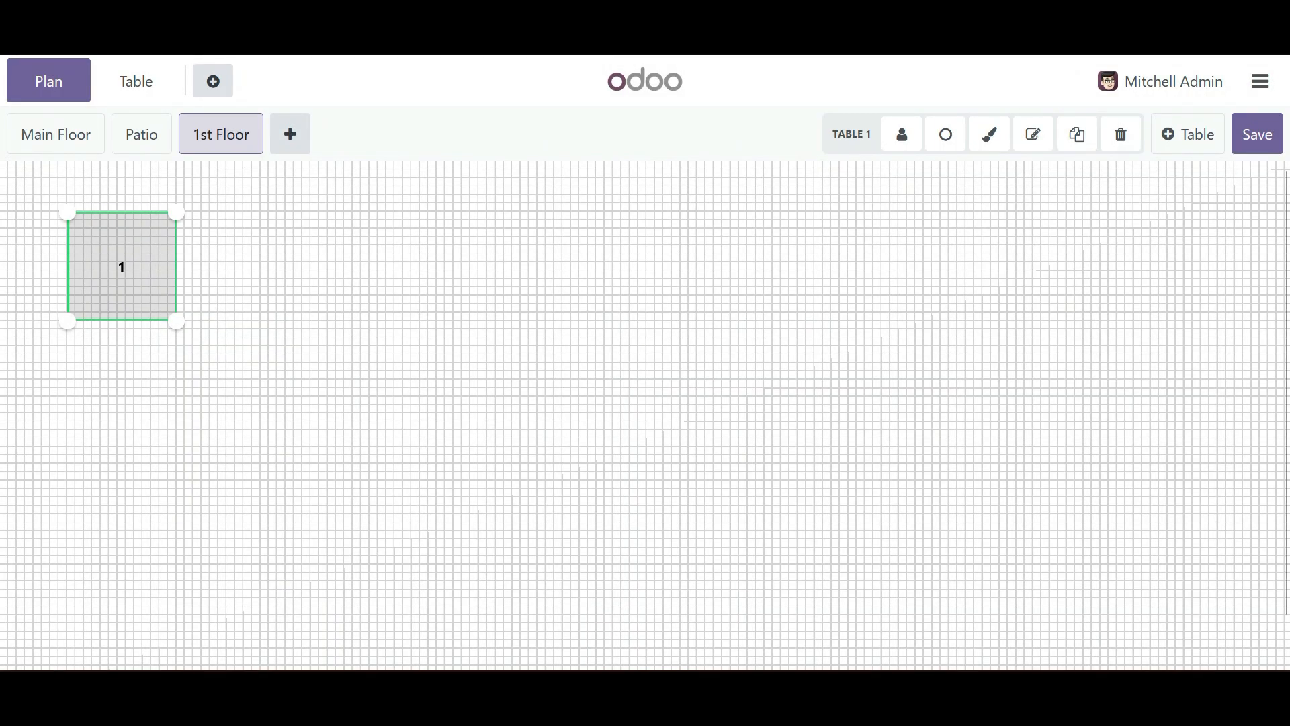
- Add a second table, line it up to the right of table 1, and set its number of seats to 5
{"action": "left_click", "coordinate": [1189, 134]}
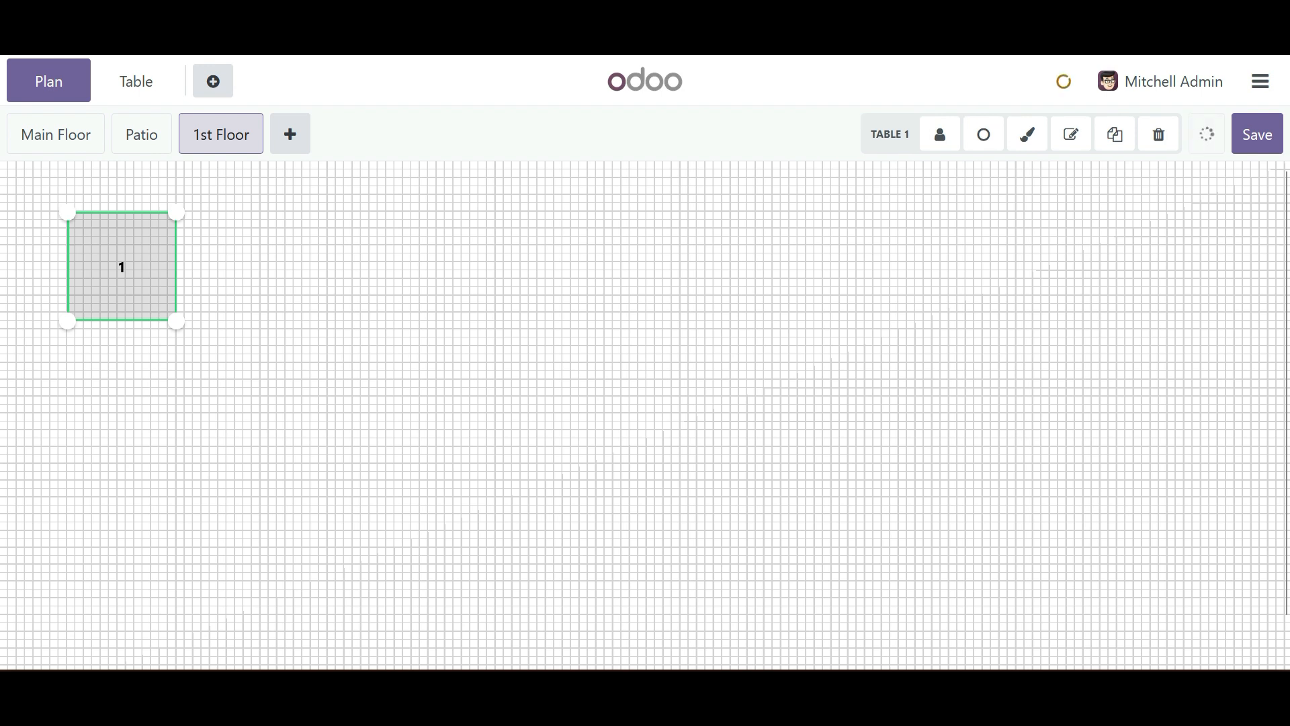
{"action": "left_click_drag", "start_coordinate": [247, 300], "coordinate": [289, 267]}
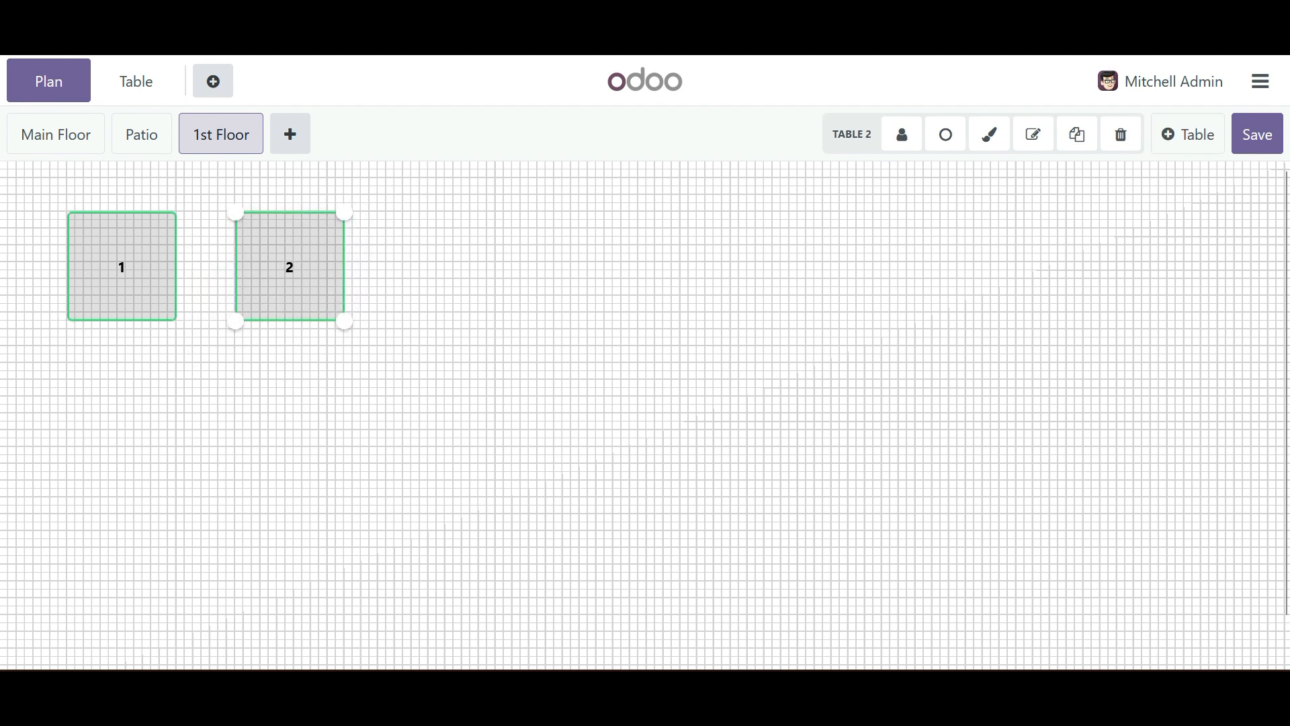
{"action": "left_click", "coordinate": [902, 134]}
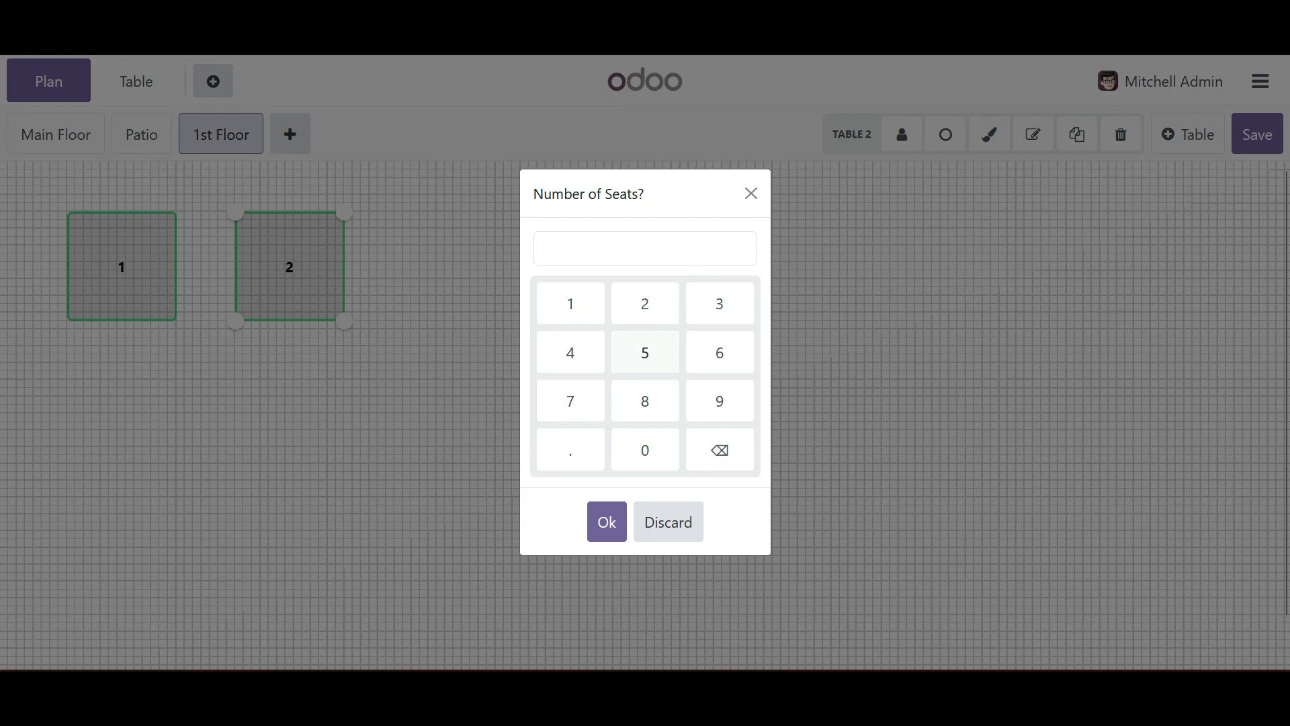
{"action": "left_click", "coordinate": [645, 353]}
{"action": "left_click", "coordinate": [606, 522]}
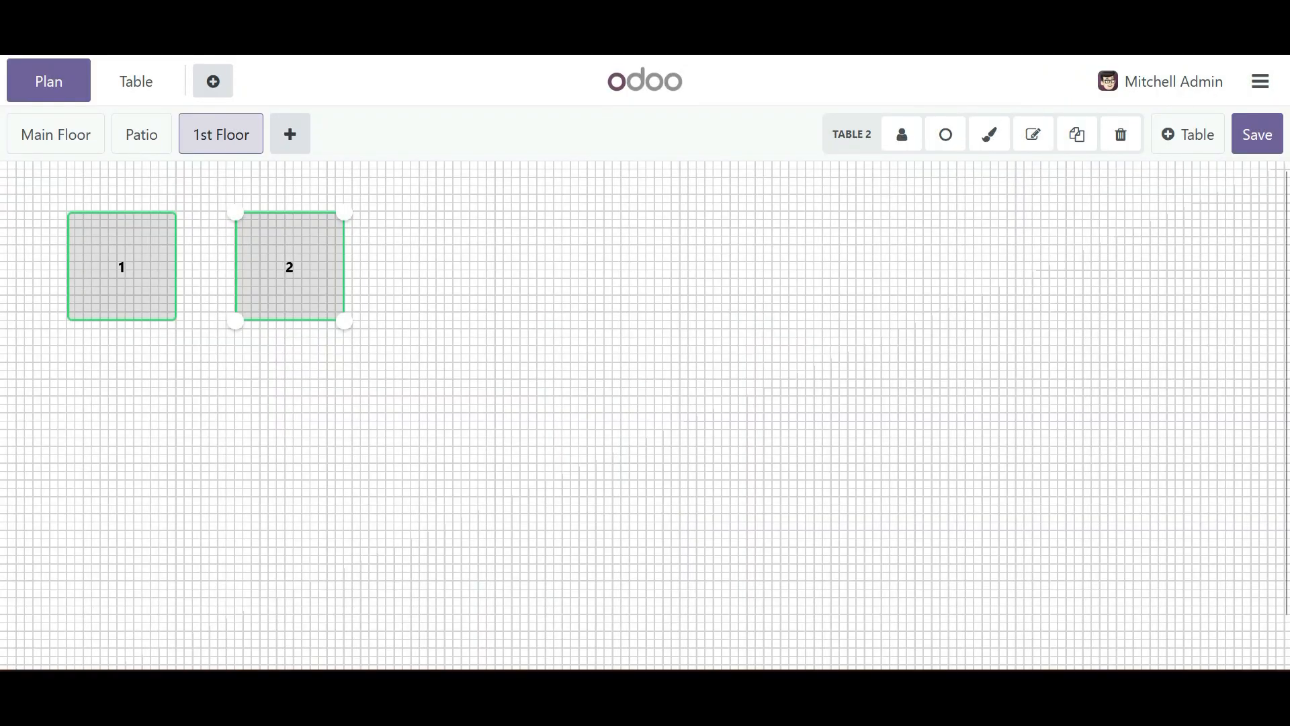
- Add a third table, line it up to the right of table 2, and set its number of seats to 6
{"action": "left_click", "coordinate": [1188, 134]}
{"action": "left_click_drag", "start_coordinate": [416, 300], "coordinate": [449, 267]}
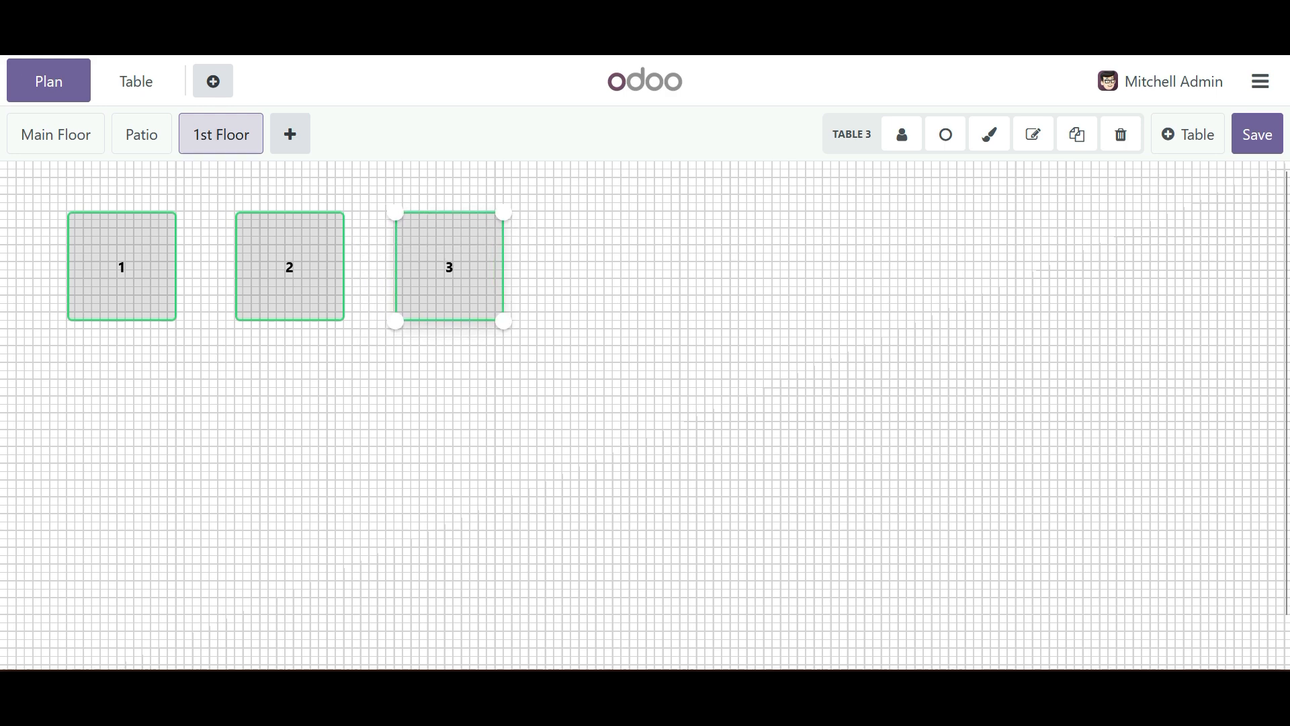
{"action": "left_click", "coordinate": [901, 134]}
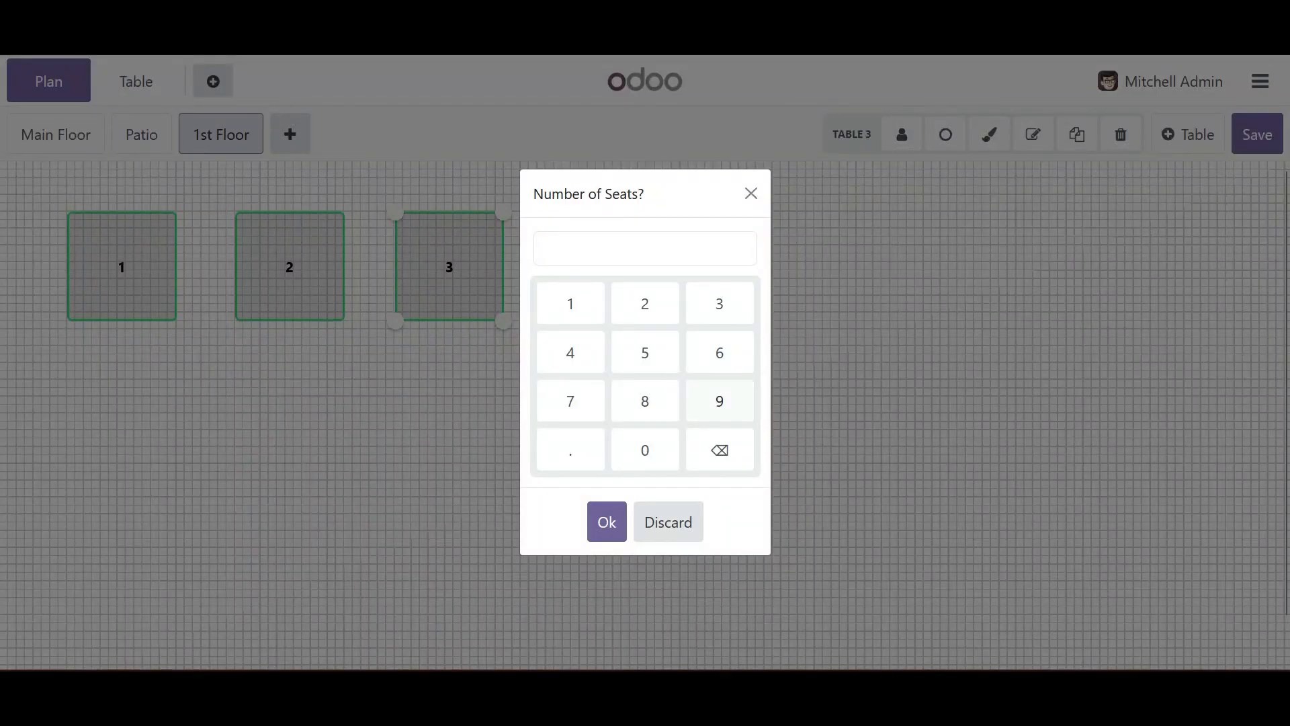
{"action": "left_click", "coordinate": [719, 352]}
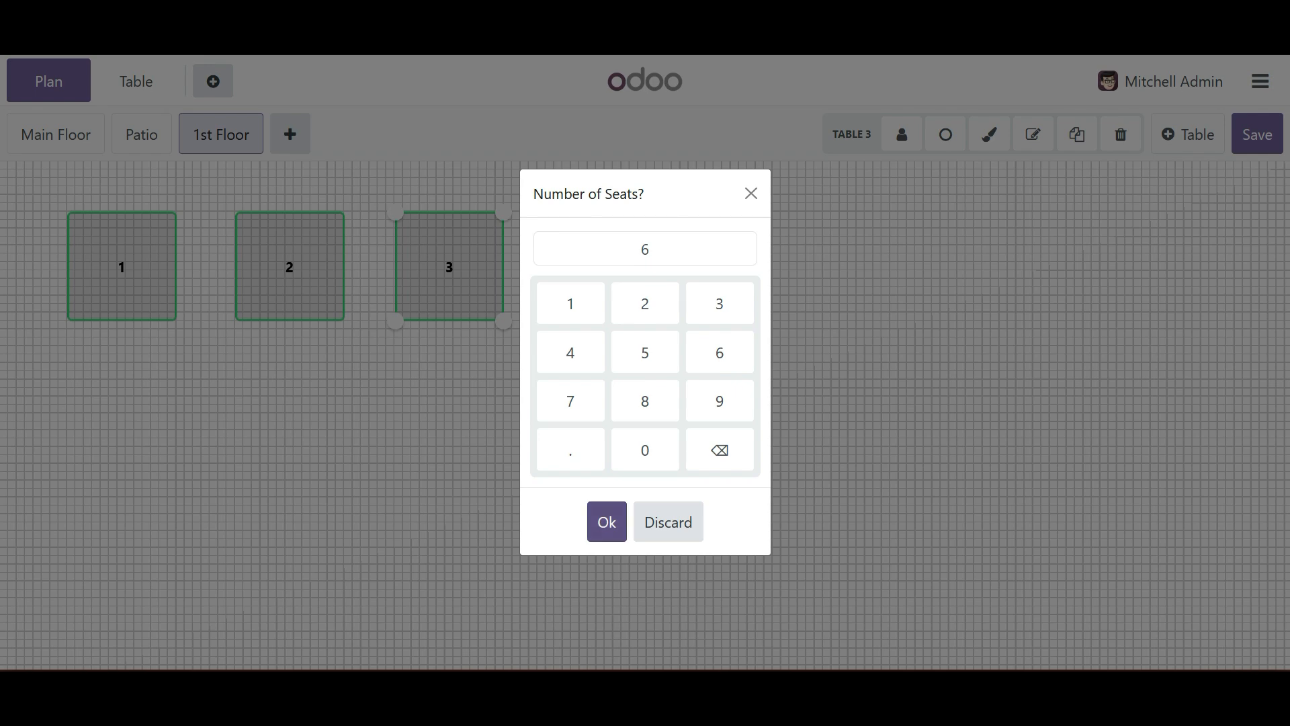
{"action": "left_click", "coordinate": [607, 522]}
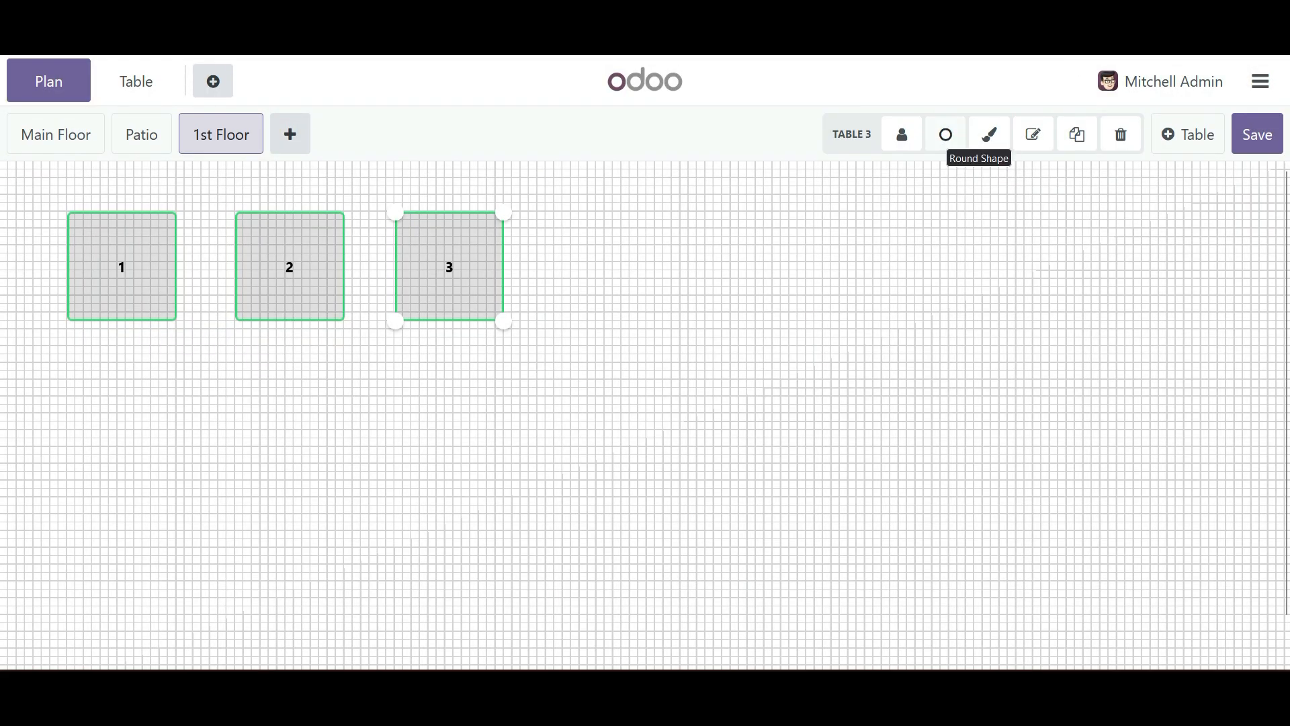
- Change tables 3, 2 and 1 on the 1st Floor to a round shape
{"action": "left_click", "coordinate": [945, 135]}
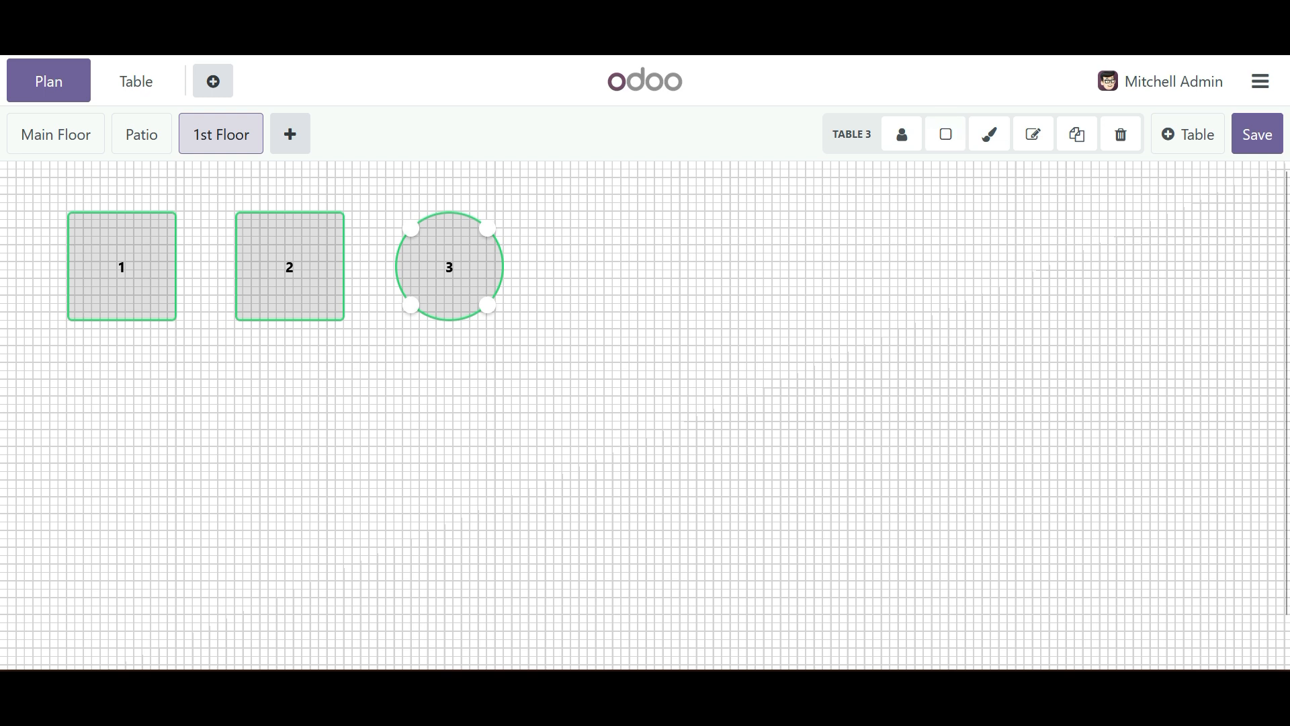
{"action": "left_click", "coordinate": [510, 390]}
{"action": "left_click", "coordinate": [290, 267]}
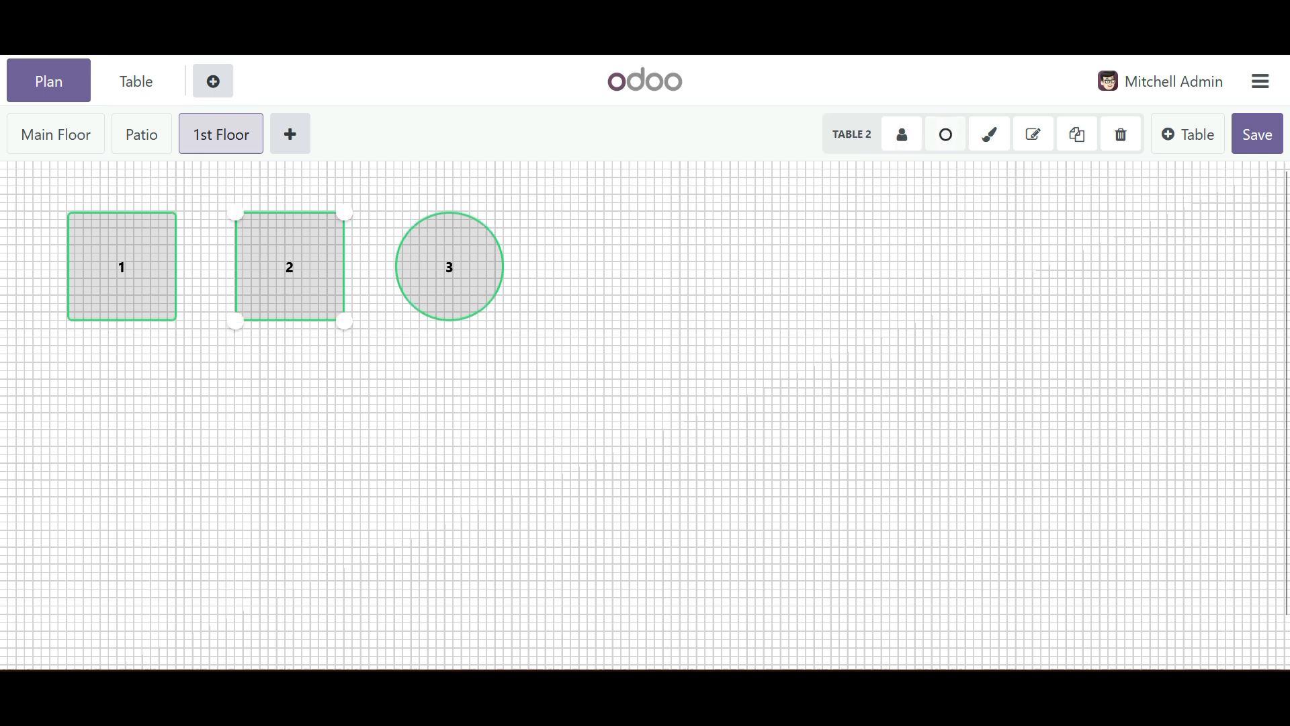
{"action": "left_click", "coordinate": [946, 134]}
{"action": "left_click", "coordinate": [121, 267]}
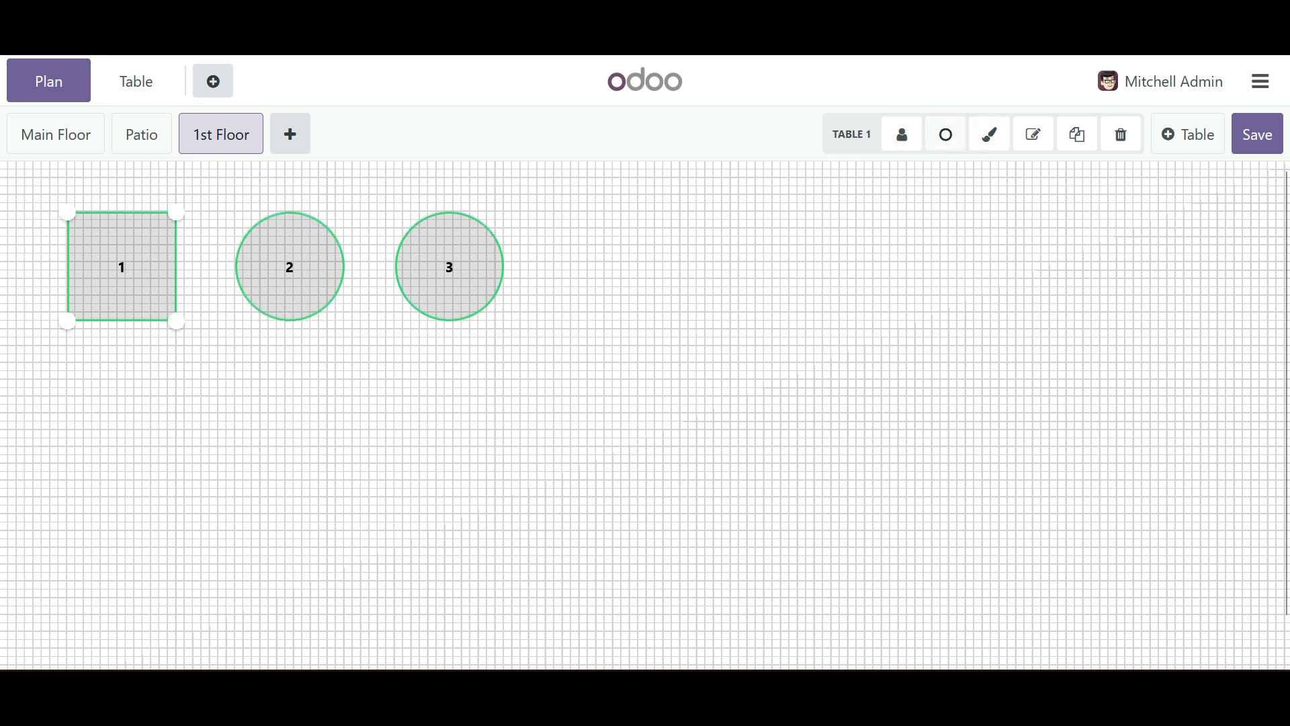
{"action": "left_click", "coordinate": [945, 134]}
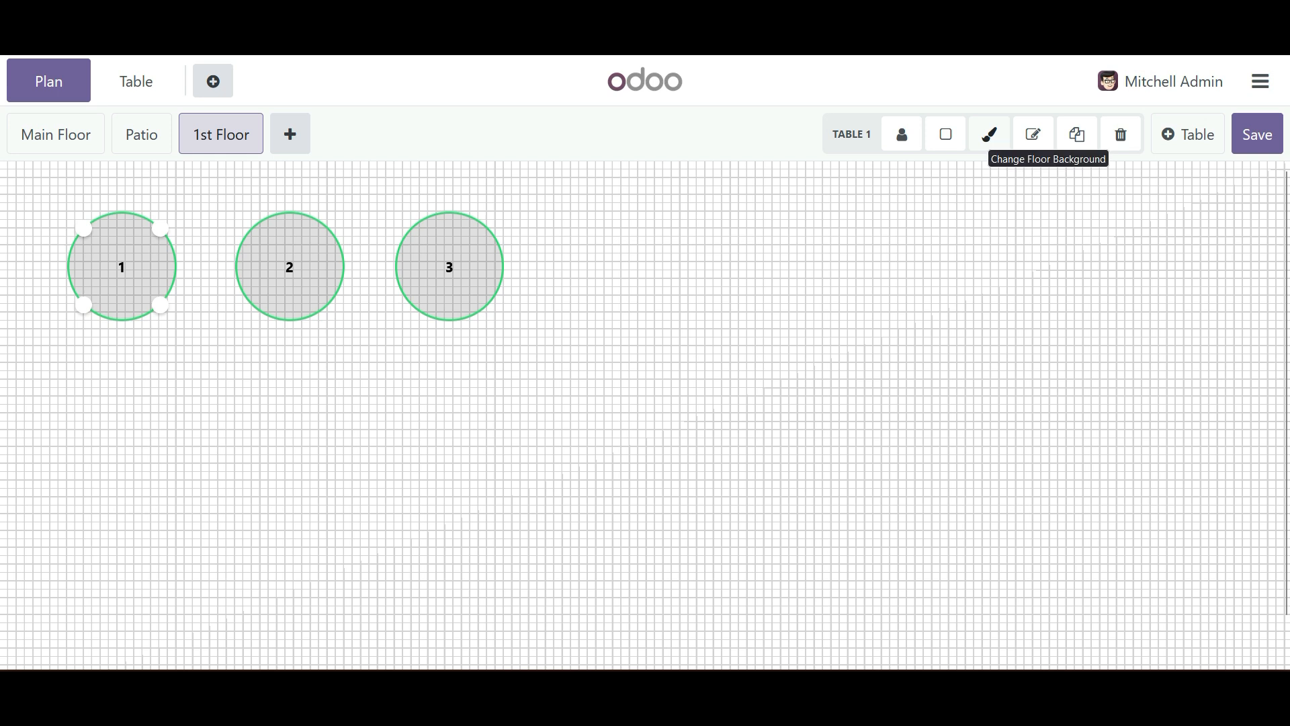
- Colour tables 1 and 2 red and table 3 green
{"action": "left_click", "coordinate": [989, 134]}
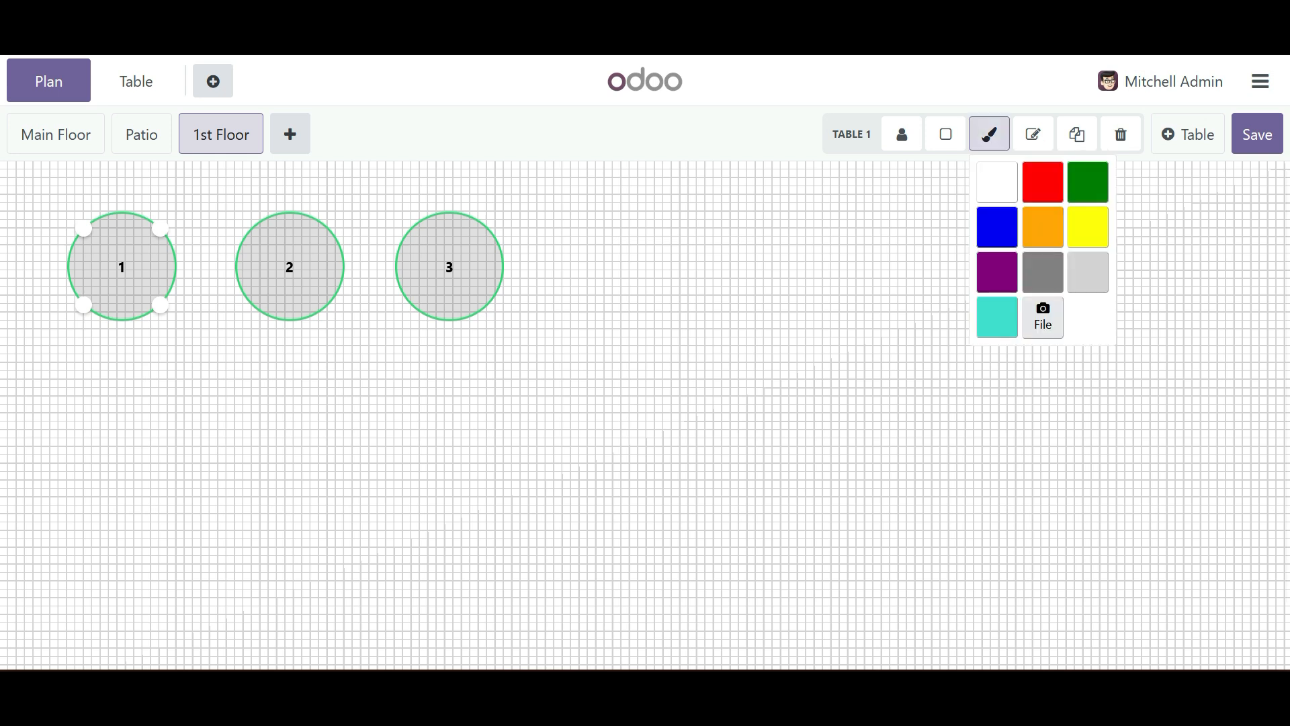
{"action": "left_click", "coordinate": [1043, 182]}
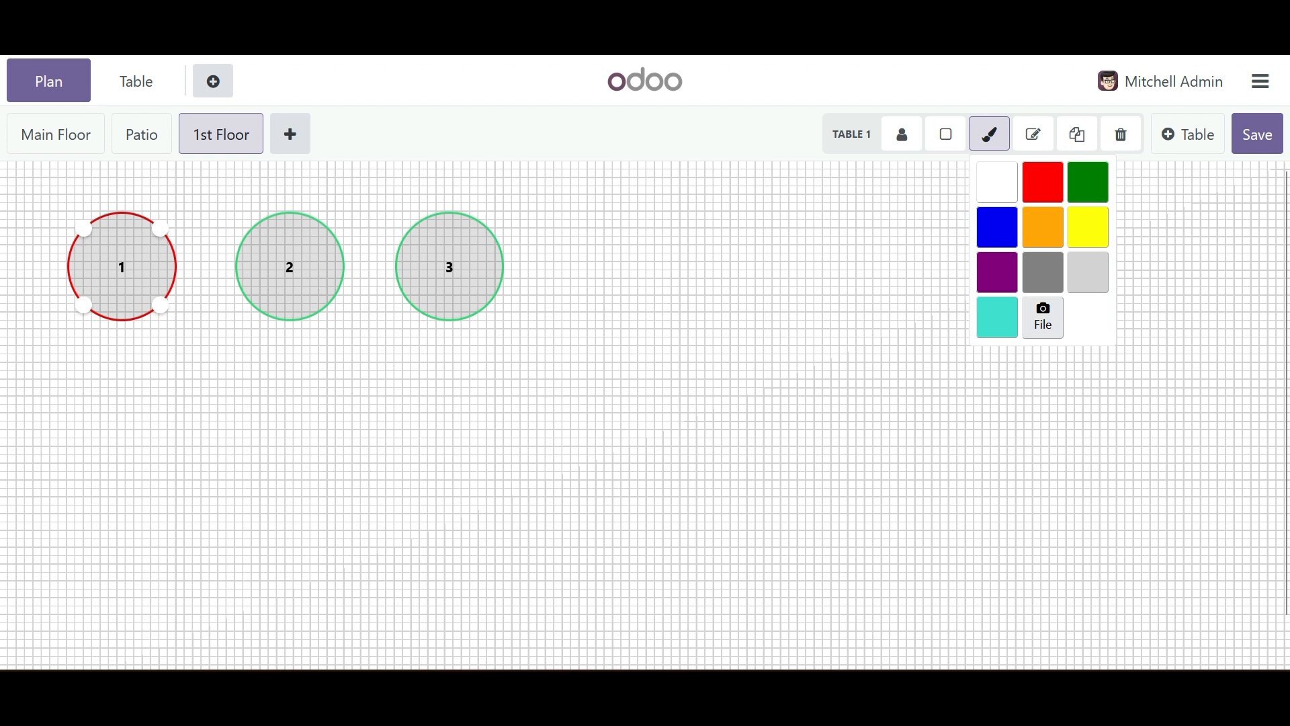
{"action": "left_click", "coordinate": [289, 267]}
{"action": "left_click", "coordinate": [990, 135]}
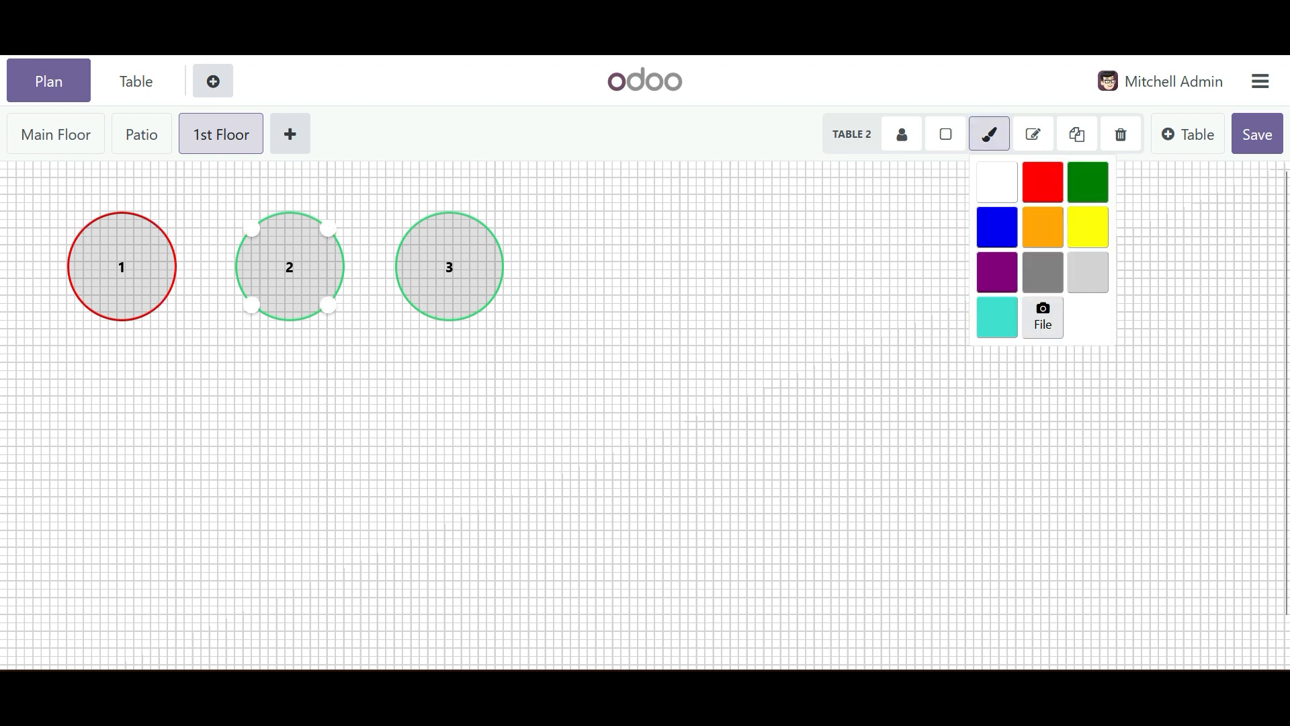
{"action": "left_click", "coordinate": [1043, 182]}
{"action": "left_click", "coordinate": [449, 267]}
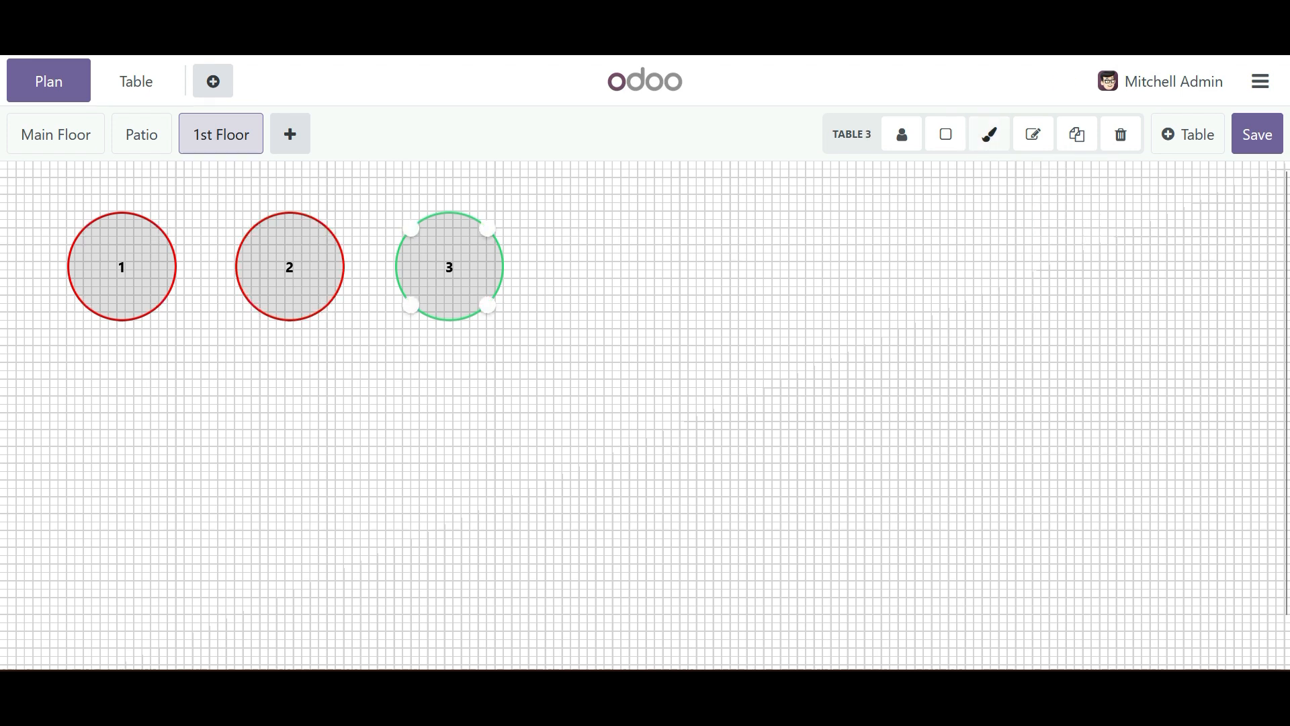
{"action": "left_click", "coordinate": [989, 135]}
{"action": "left_click", "coordinate": [1088, 182]}
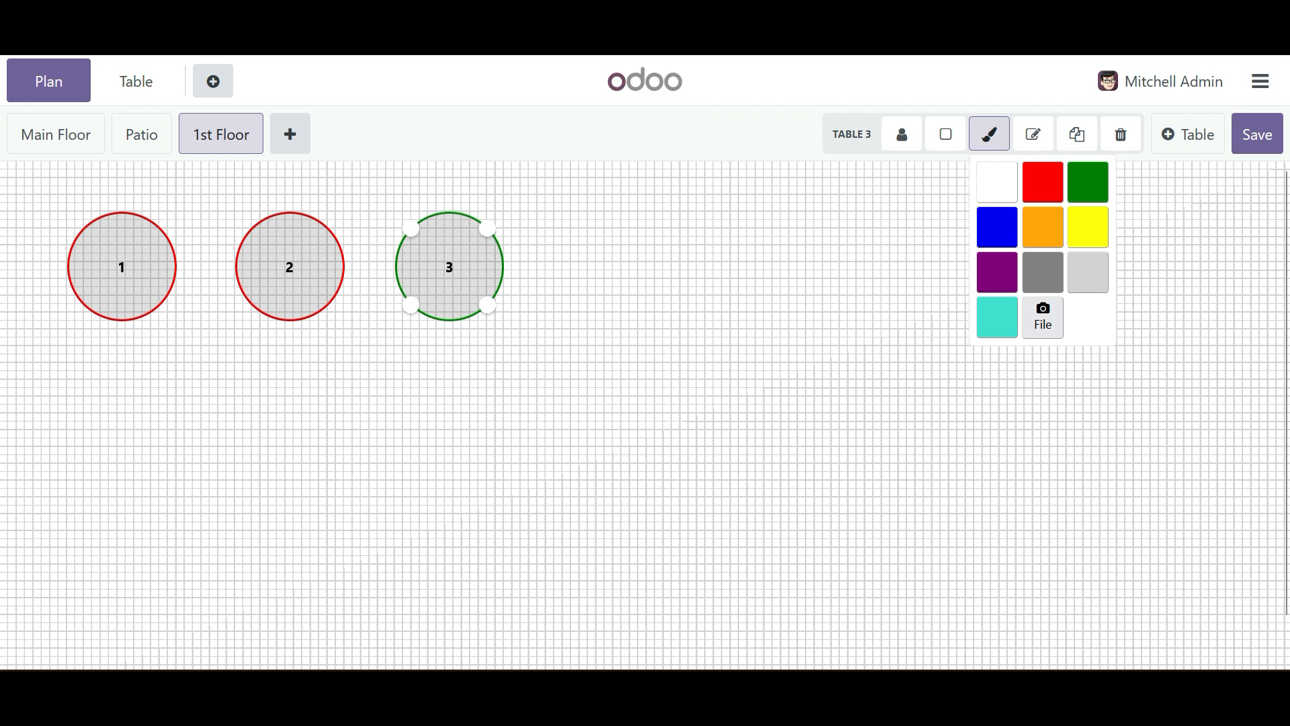
{"action": "left_click", "coordinate": [806, 336]}
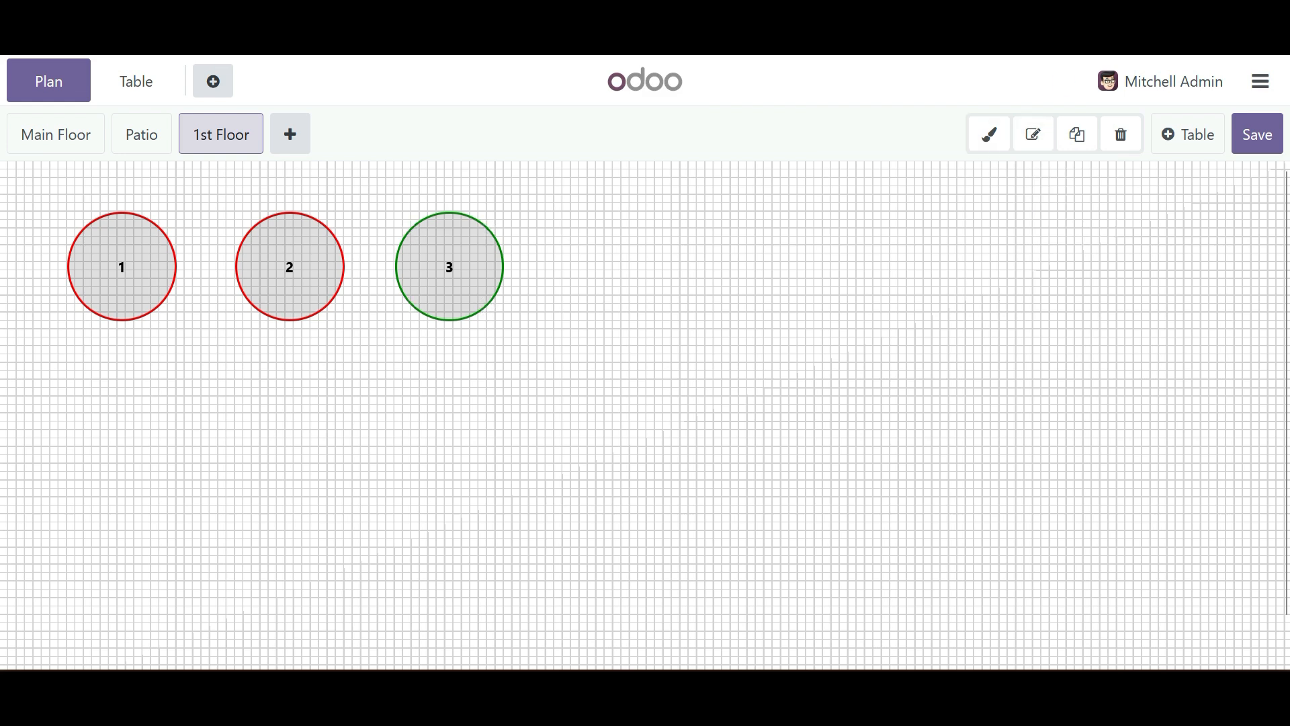
- Look at the table number setting of table 2 and accept it without a change
{"action": "left_click", "coordinate": [290, 267]}
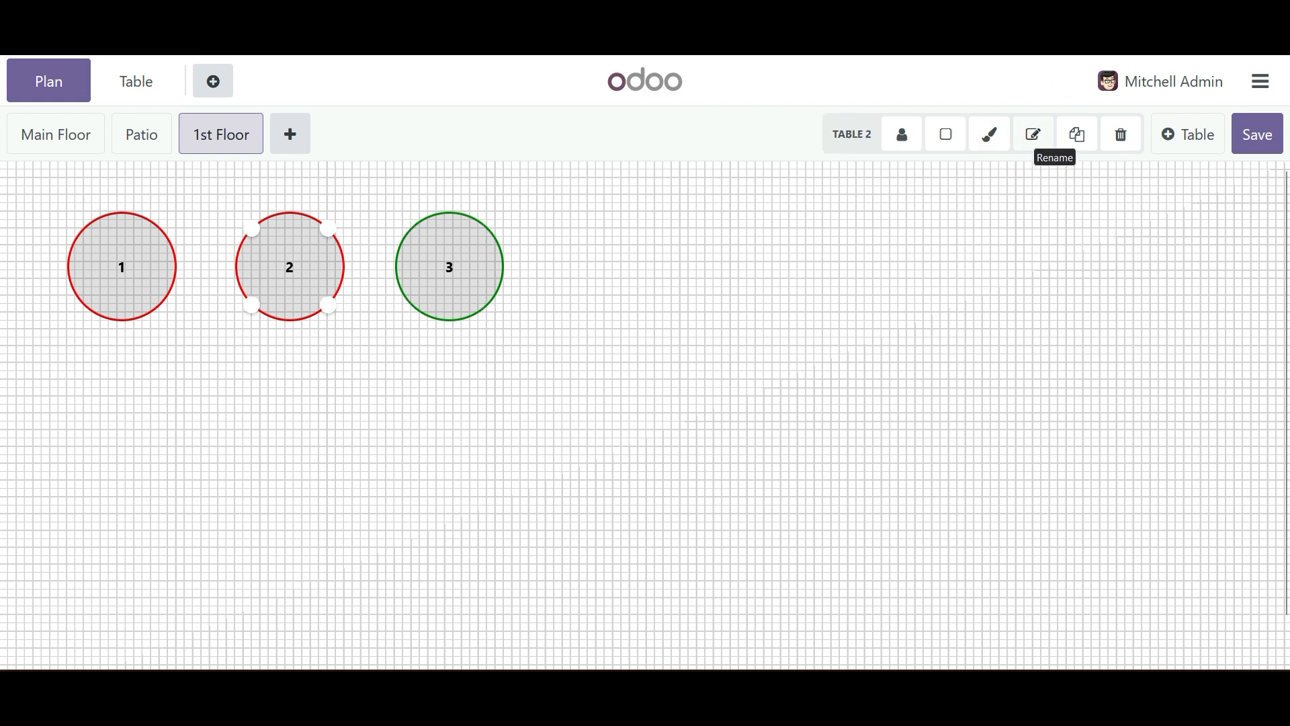
{"action": "left_click", "coordinate": [1033, 133]}
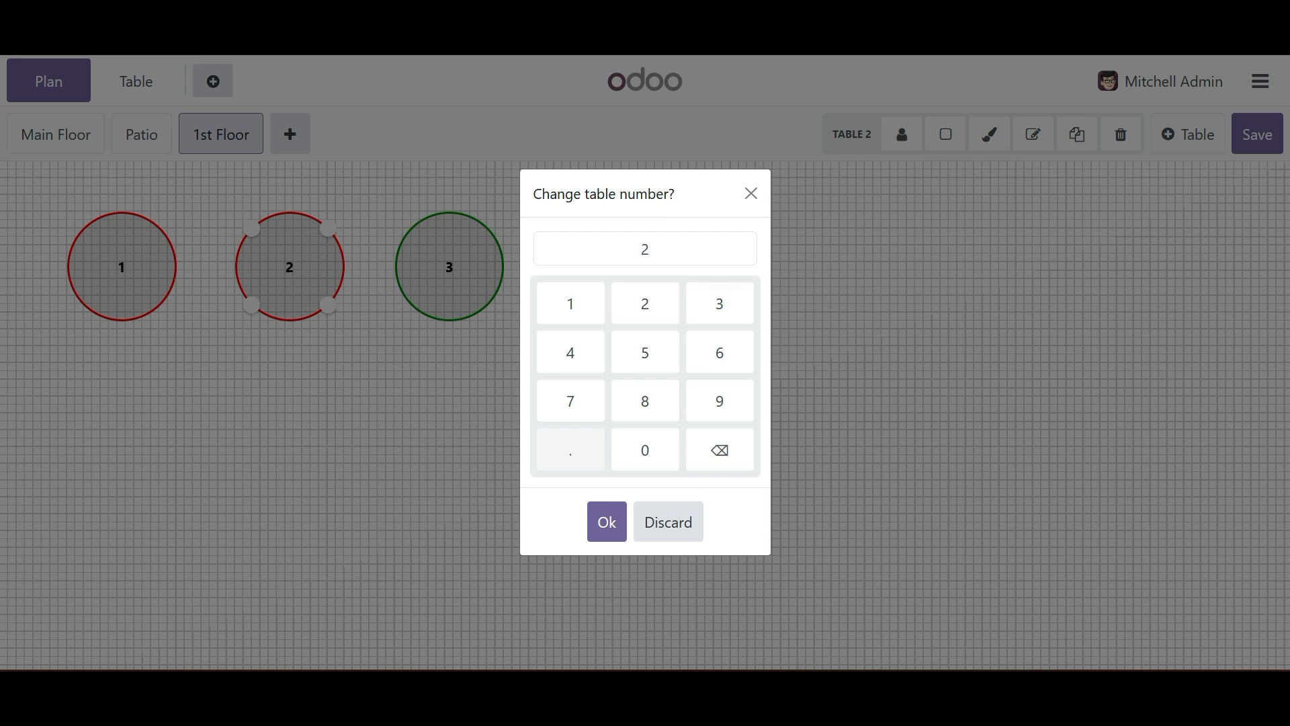
{"action": "left_click", "coordinate": [606, 522]}
- Save the edited floor plan, view the Main Floor and return to the 1st Floor
{"action": "left_click", "coordinate": [121, 267]}
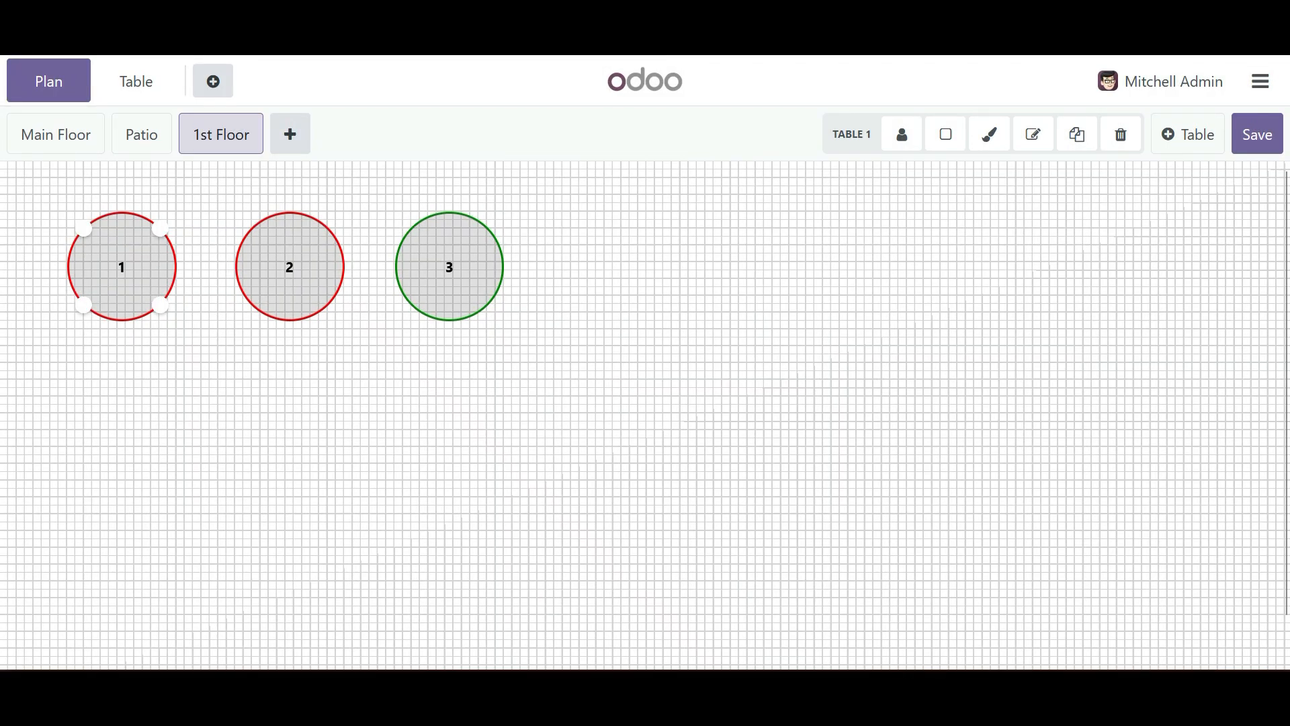
{"action": "left_click", "coordinate": [290, 267]}
{"action": "left_click", "coordinate": [416, 403]}
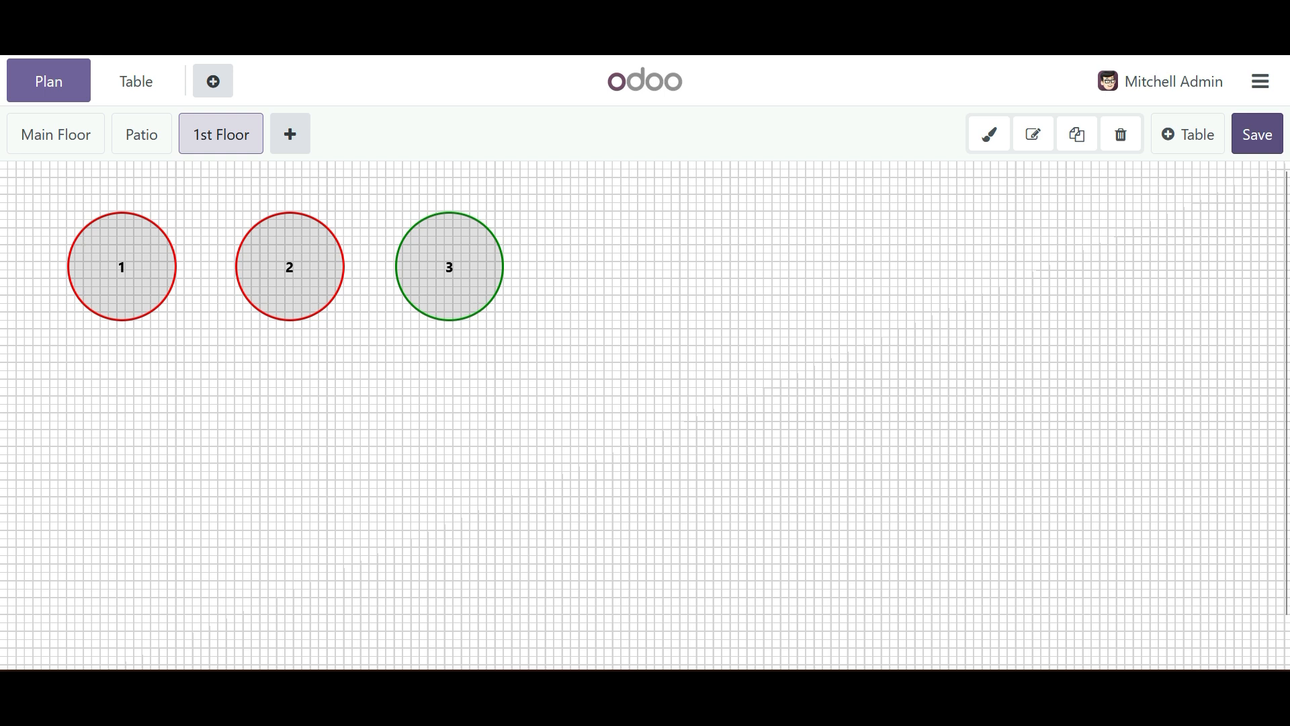
{"action": "left_click", "coordinate": [1257, 134]}
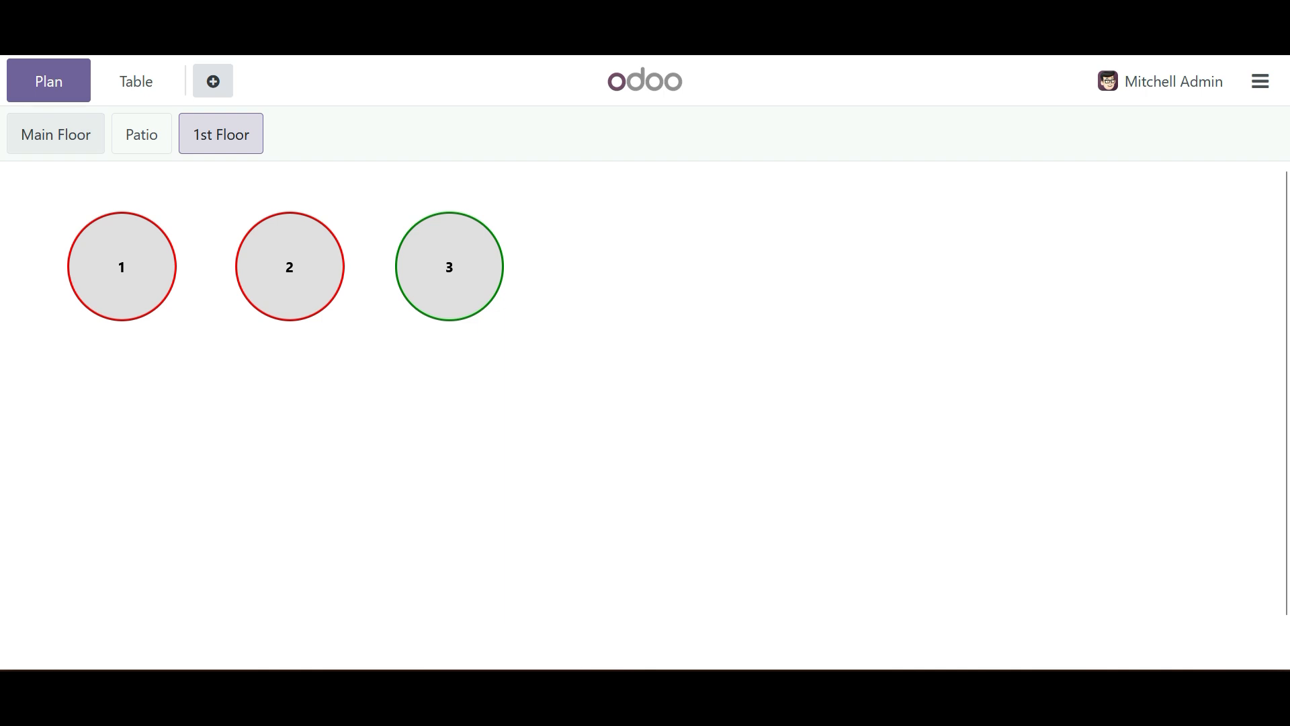
{"action": "left_click", "coordinate": [55, 134]}
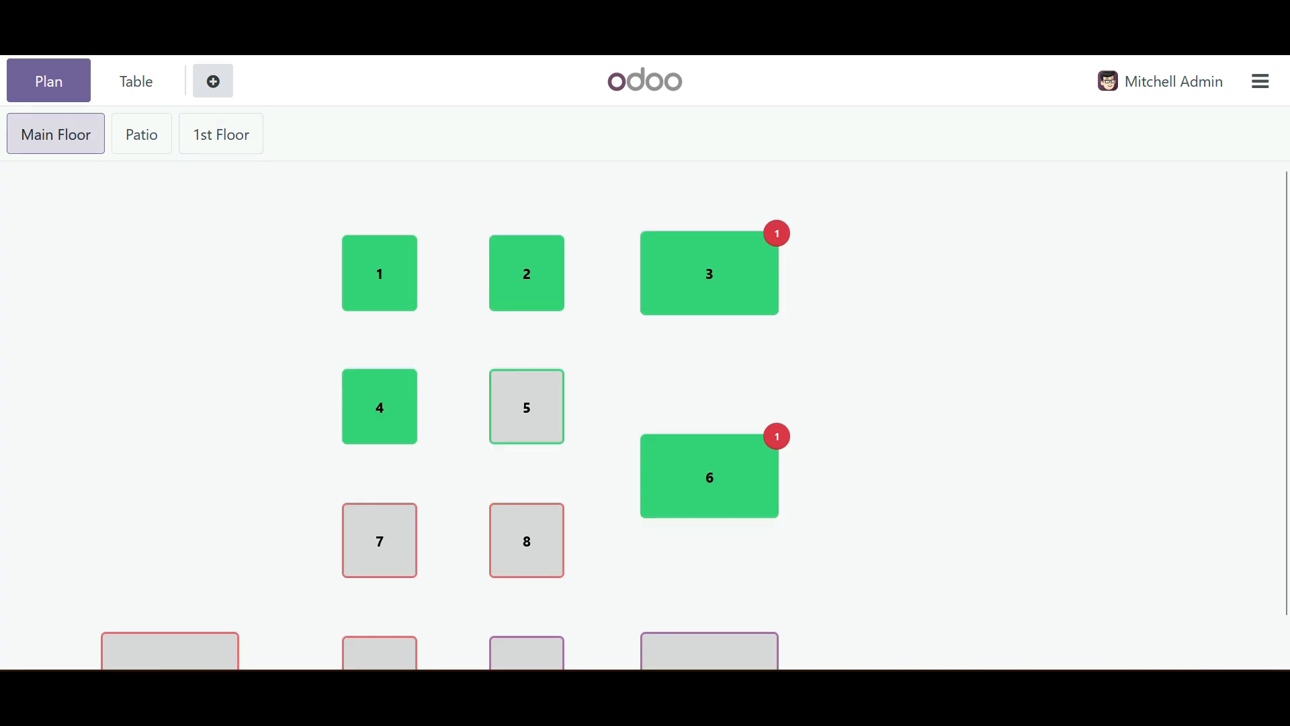
{"action": "left_click", "coordinate": [221, 135]}
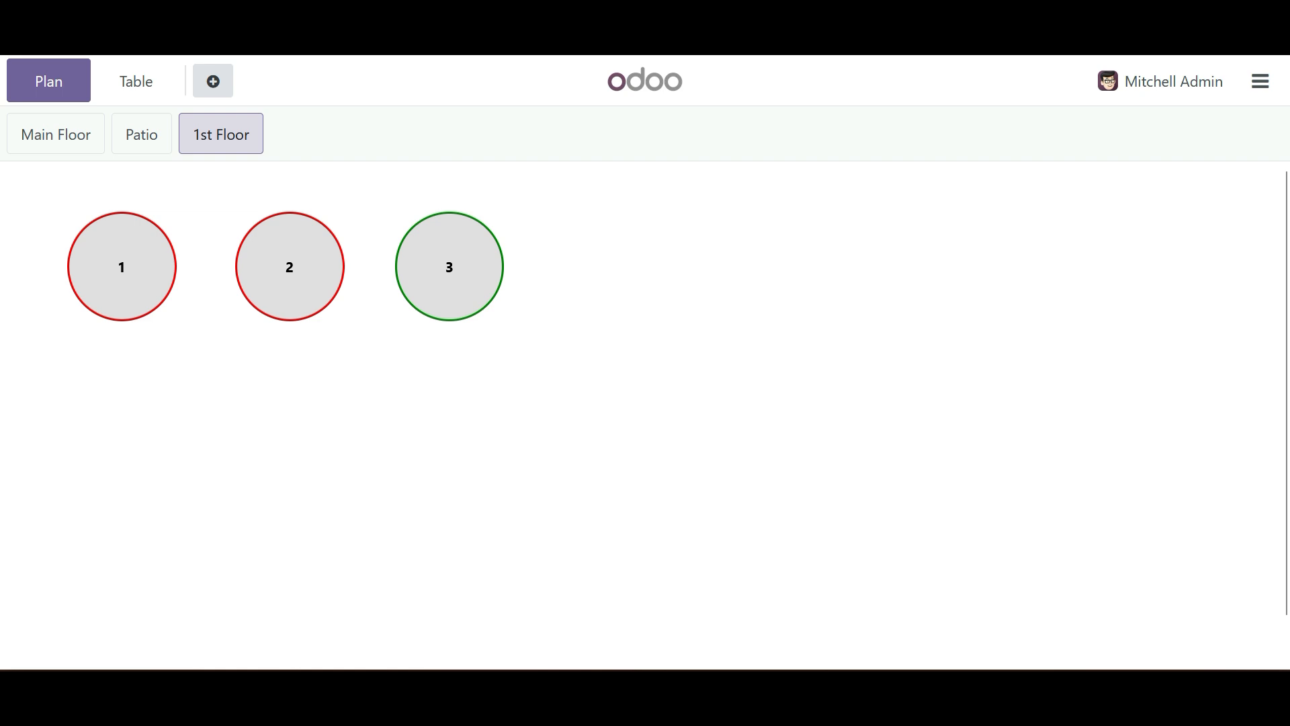
- Open the order screen of table 1 on the 1st Floor, search the products for burger and clear the search
{"action": "left_click", "coordinate": [122, 267]}
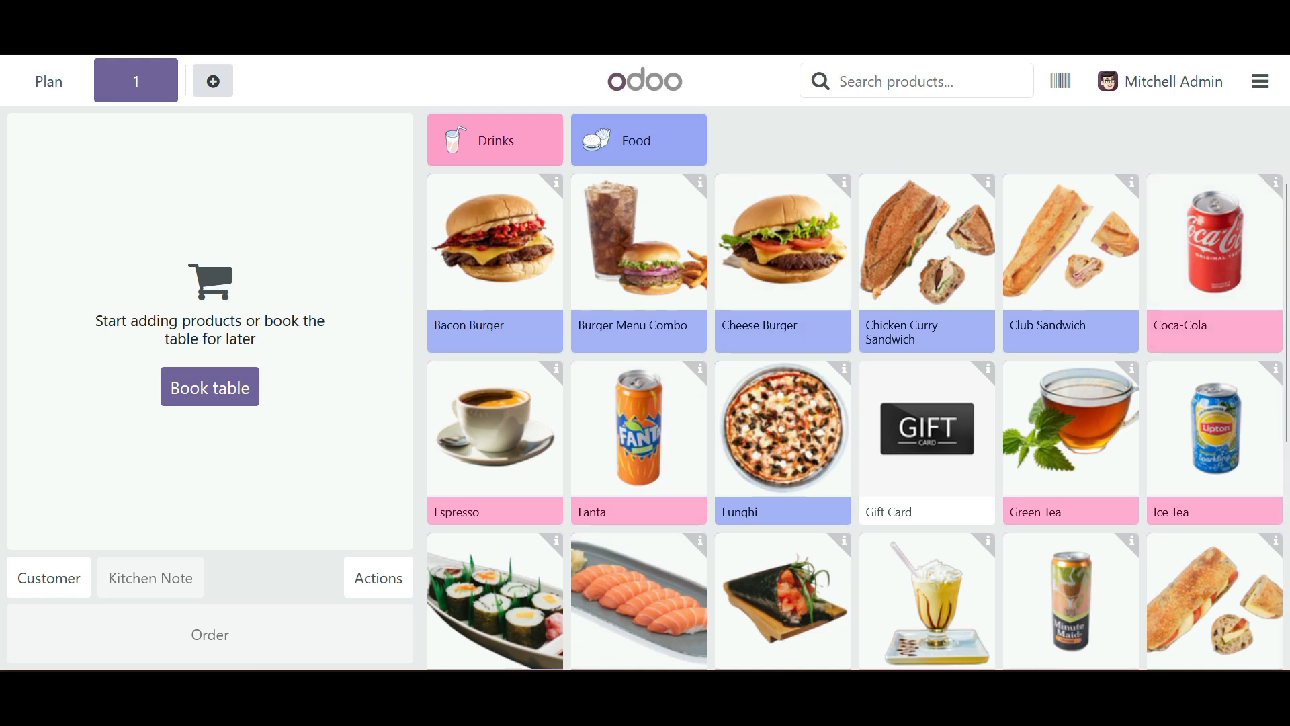
{"action": "left_click", "coordinate": [917, 81]}
{"action": "type", "text": "burger"}
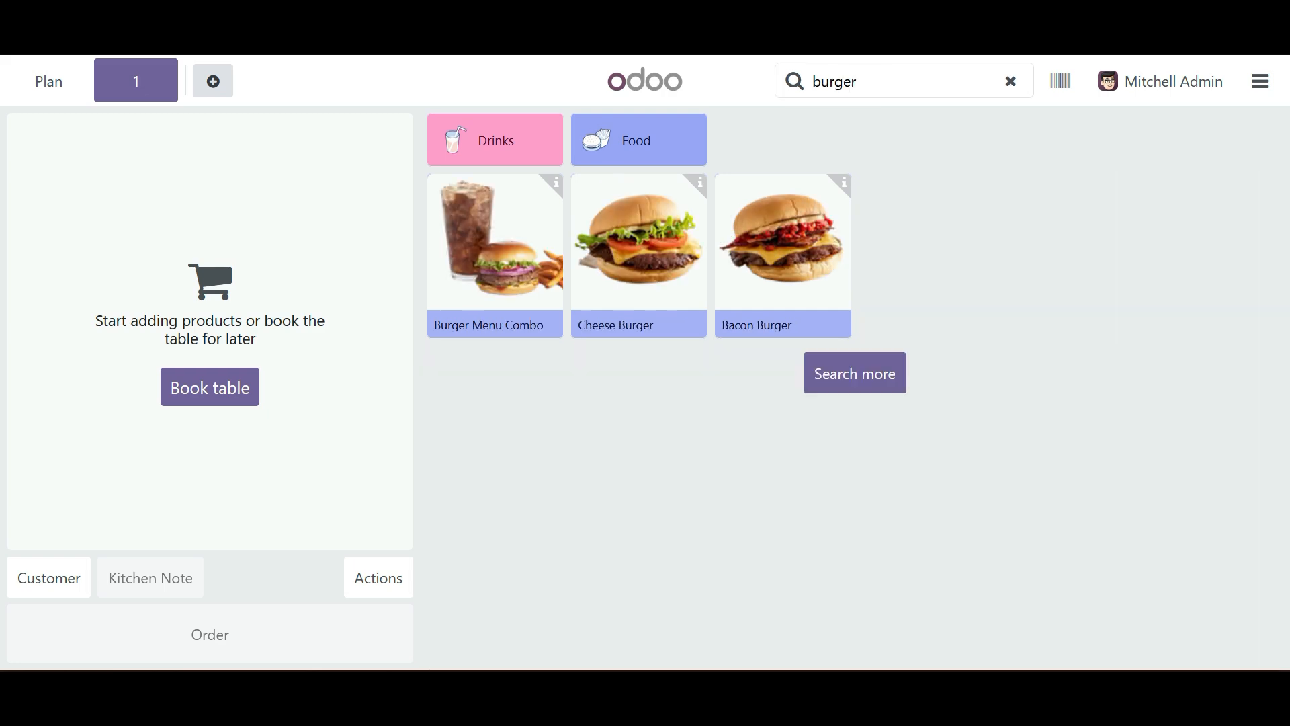
{"action": "key", "text": "BackSpace"}
{"action": "key", "text": "BackSpace"}
{"action": "key", "text": "BackSpace"}
{"action": "key", "text": "BackSpace"}
{"action": "key", "text": "BackSpace"}
{"action": "key", "text": "BackSpace"}
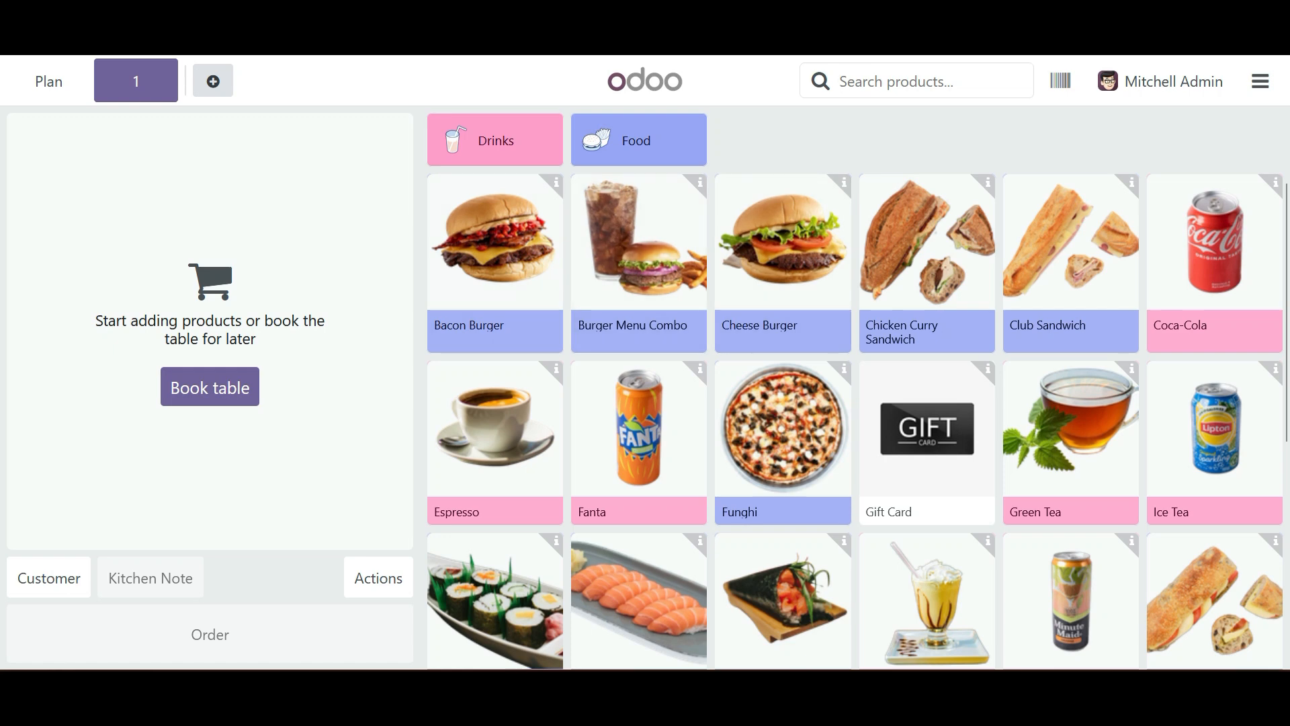
- Filter the product list by Food, switch to Drinks and return to Food
{"action": "left_click", "coordinate": [639, 140]}
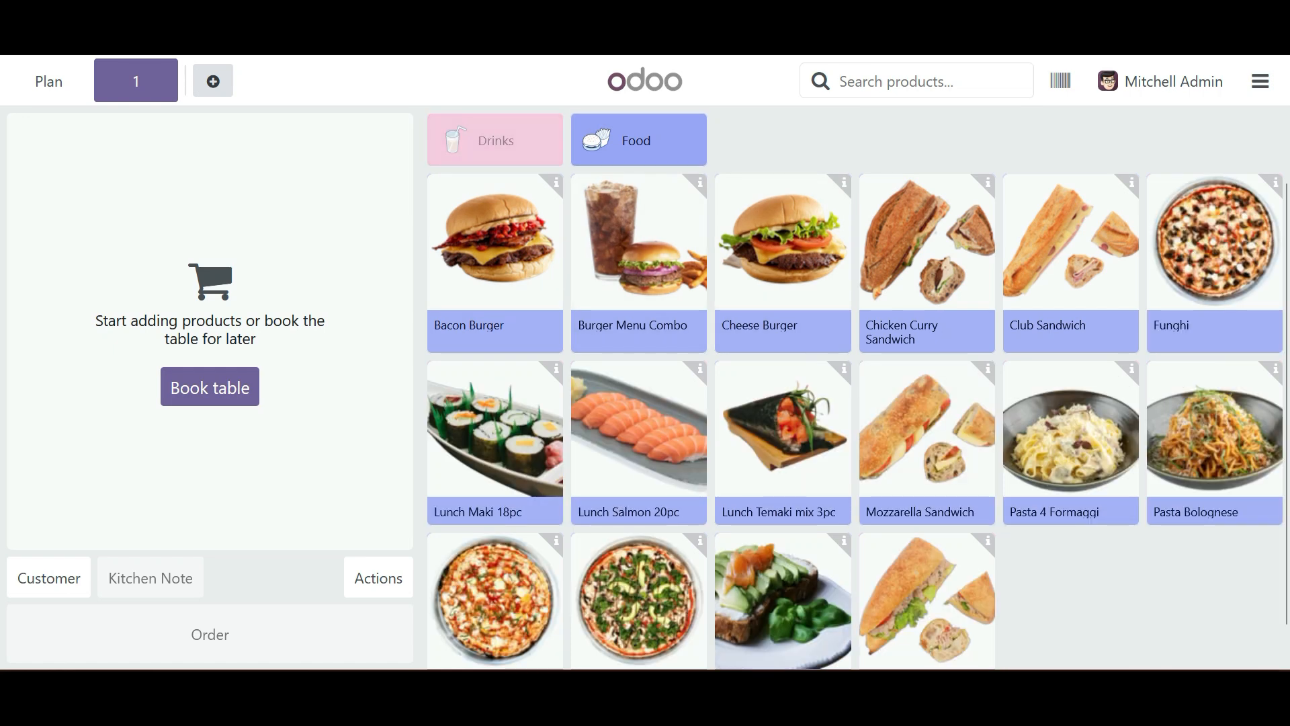
{"action": "left_click", "coordinate": [495, 140]}
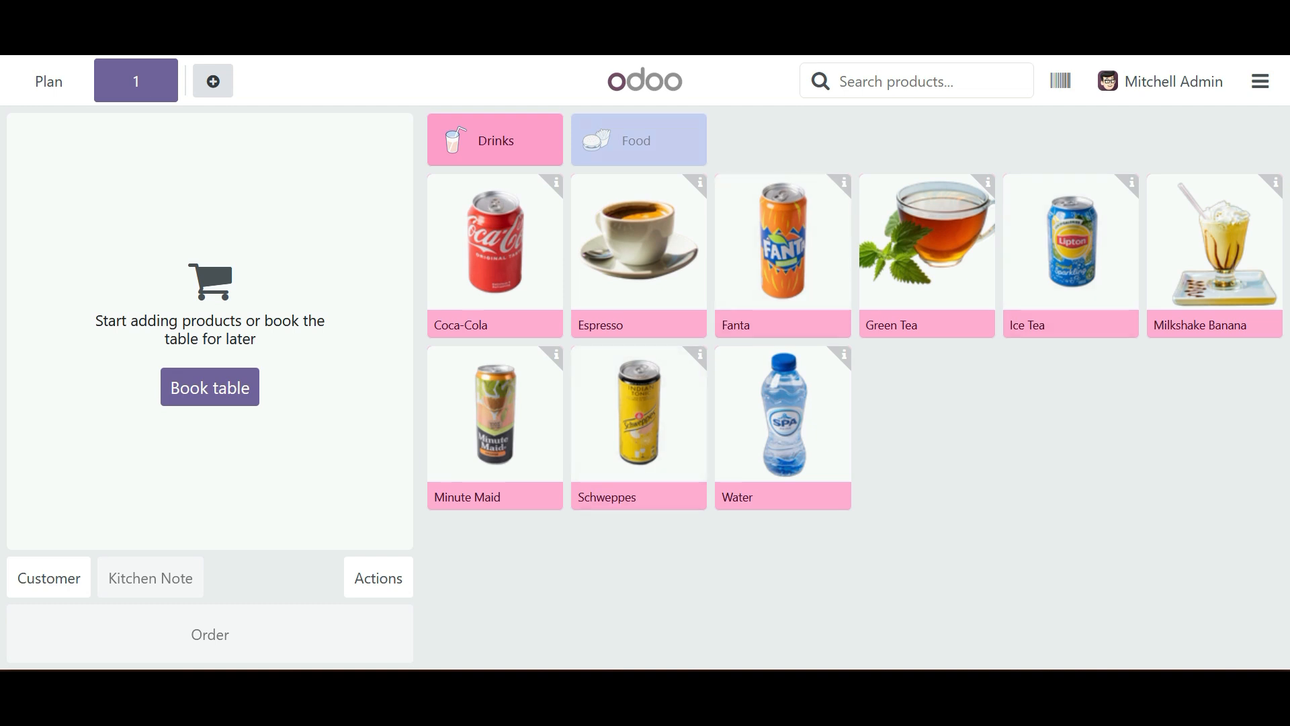
{"action": "left_click", "coordinate": [638, 140]}
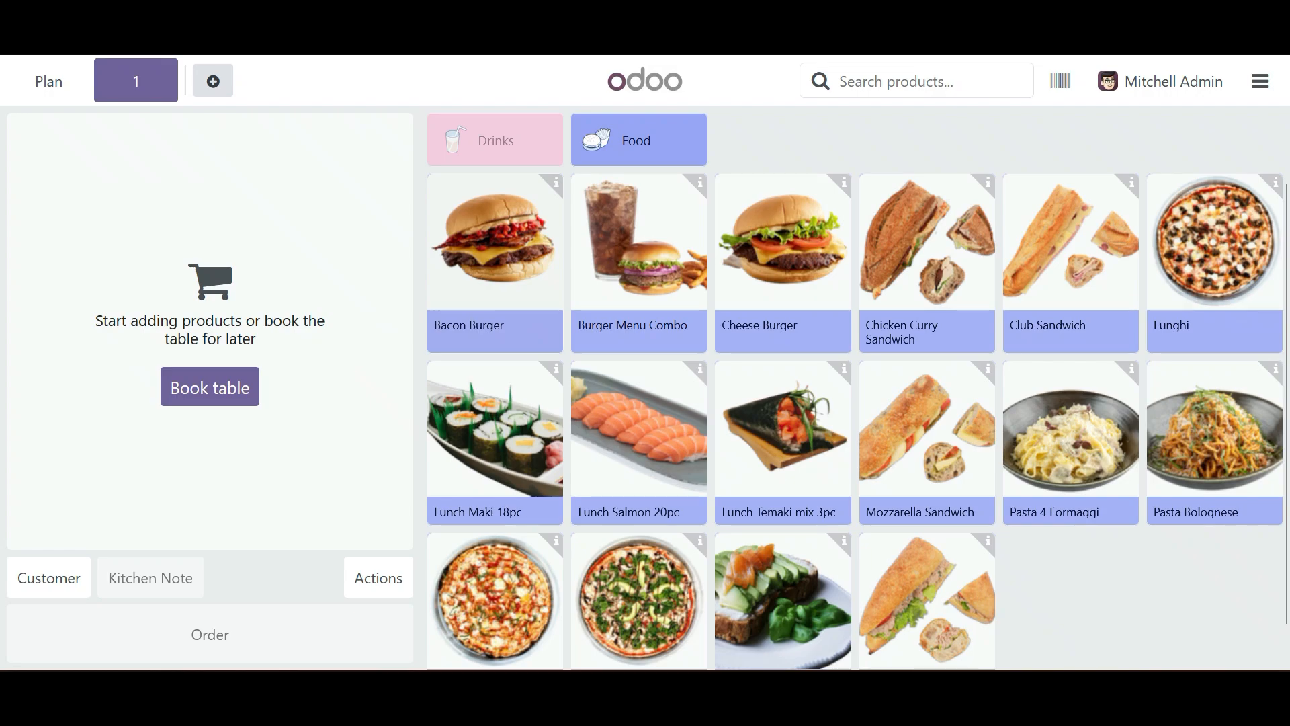
- Add a Bacon Burger with sweet potato fries to table 1's order and send the order to the kitchen
{"action": "left_click", "coordinate": [496, 263]}
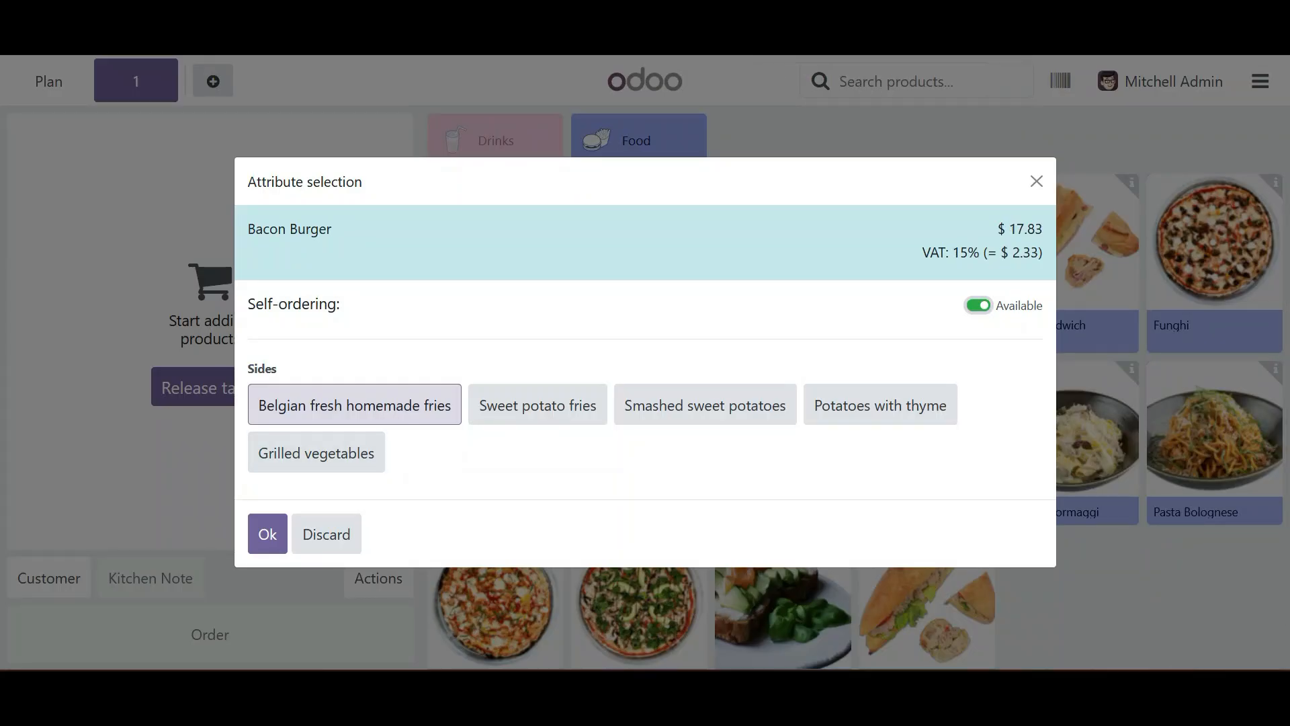
{"action": "left_click", "coordinate": [538, 404]}
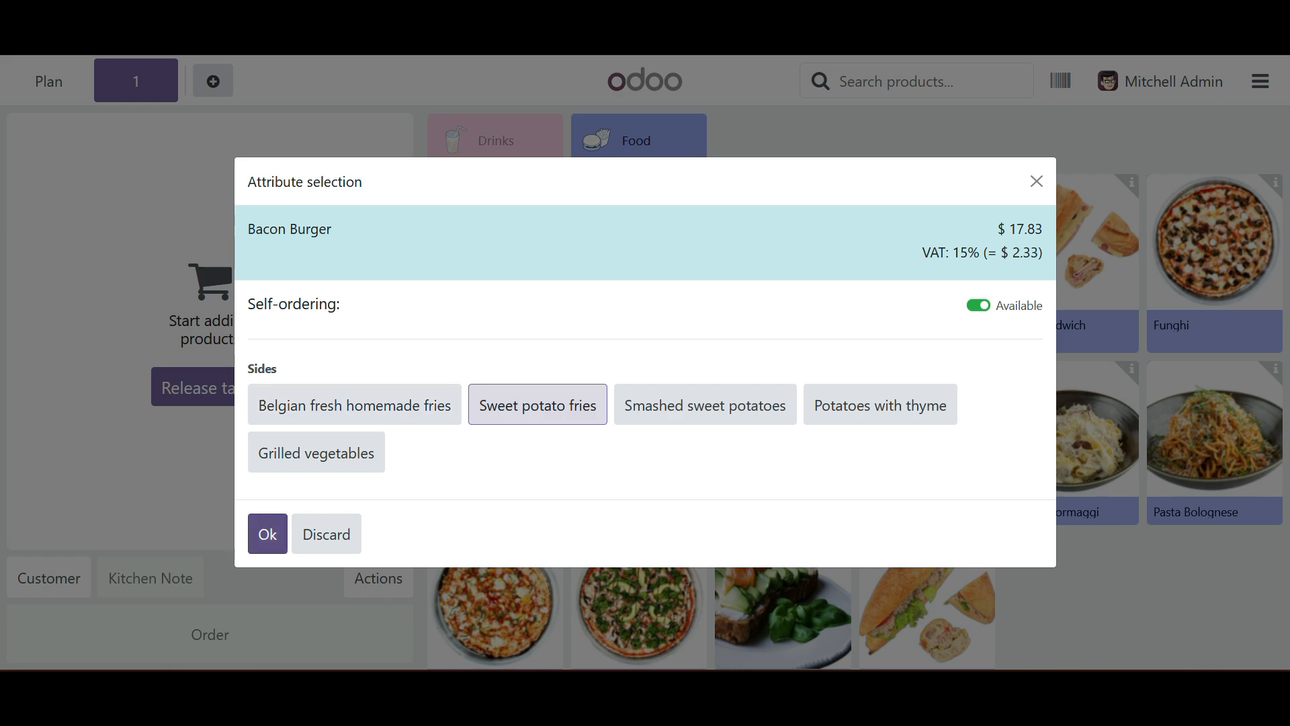
{"action": "left_click", "coordinate": [267, 534]}
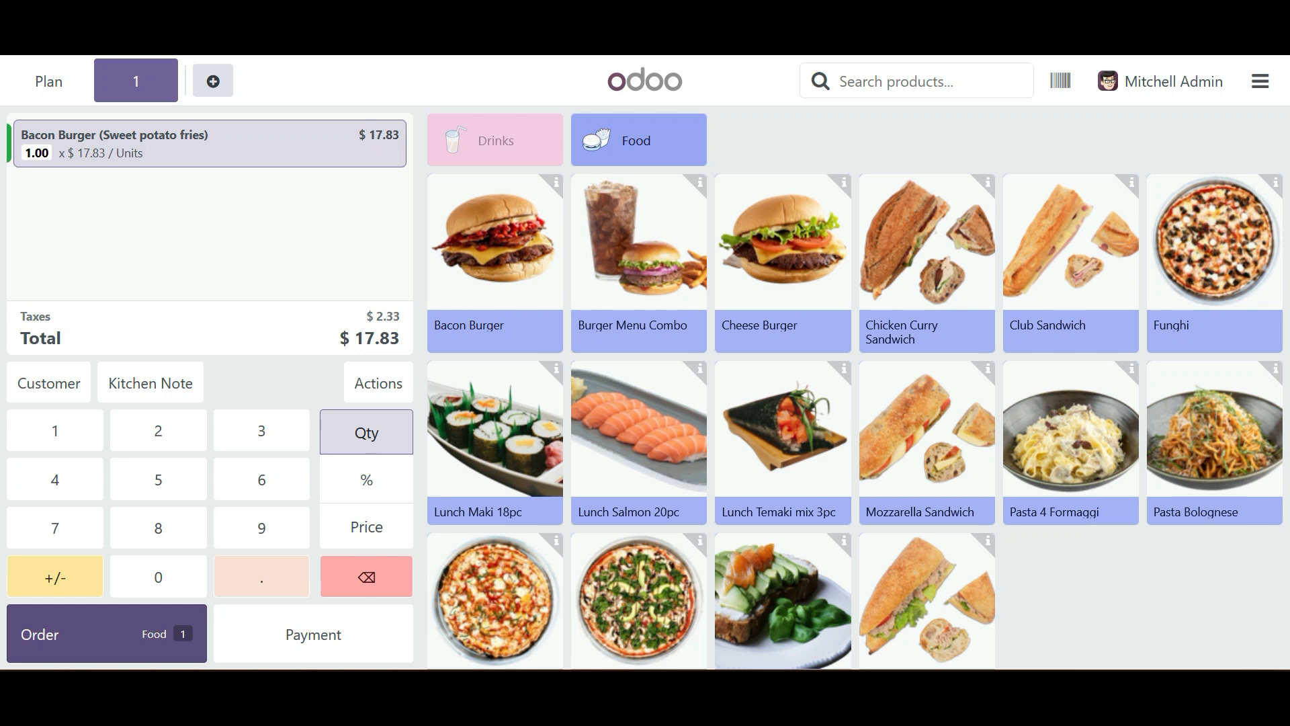
{"action": "left_click", "coordinate": [107, 633]}
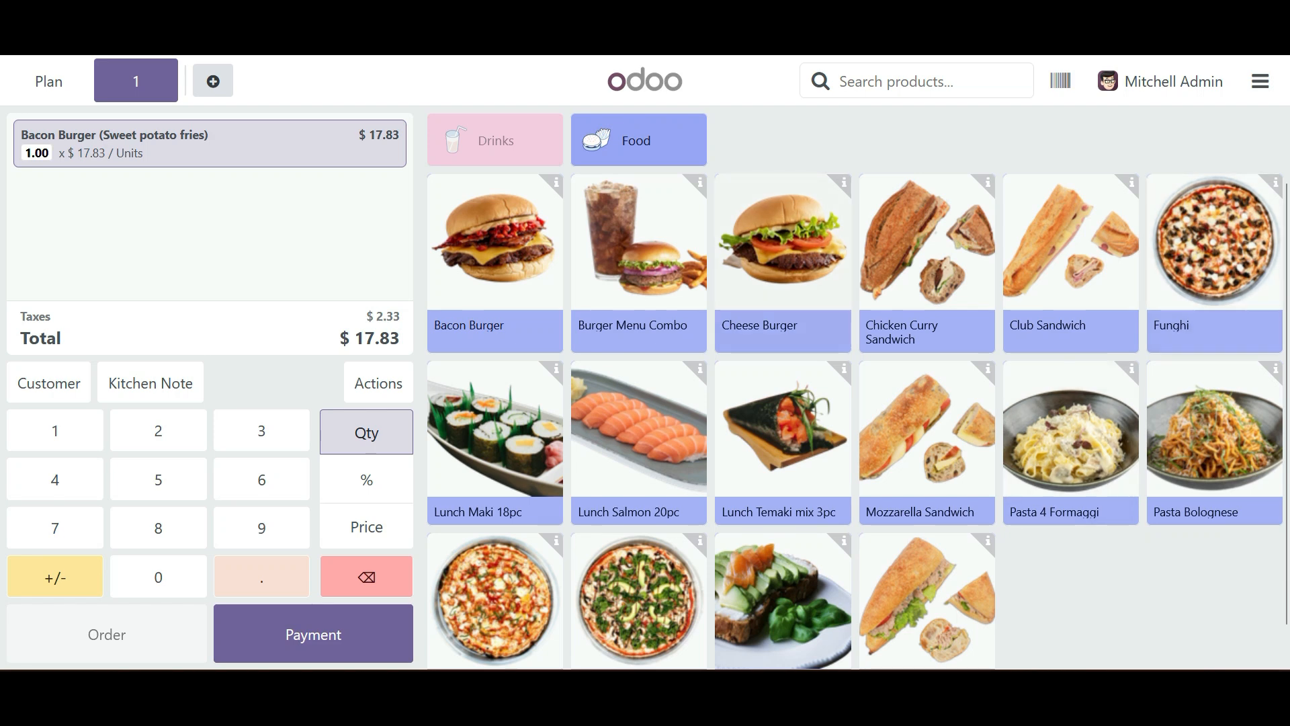
- Add a Cheese Burger with smashed sweet potatoes and a Pizza Vegetarian with extra mushroom to the order
{"action": "left_click", "coordinate": [783, 264]}
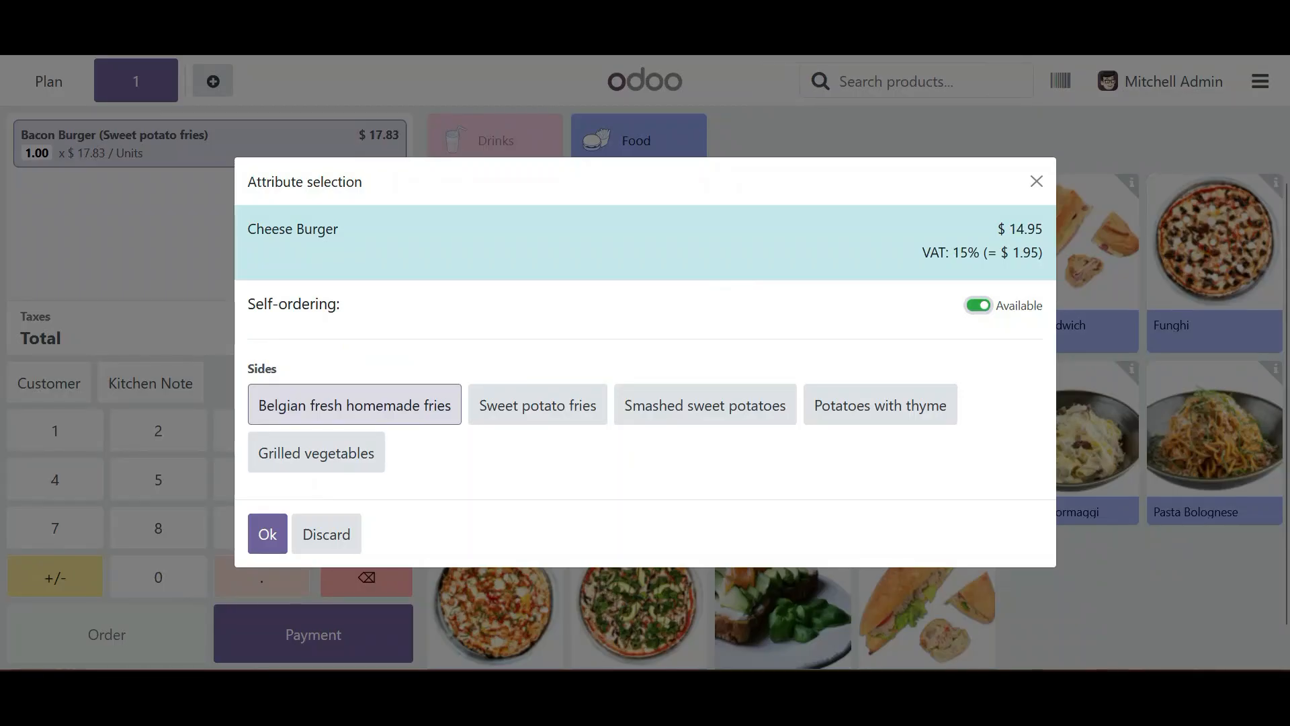
{"action": "left_click", "coordinate": [705, 404]}
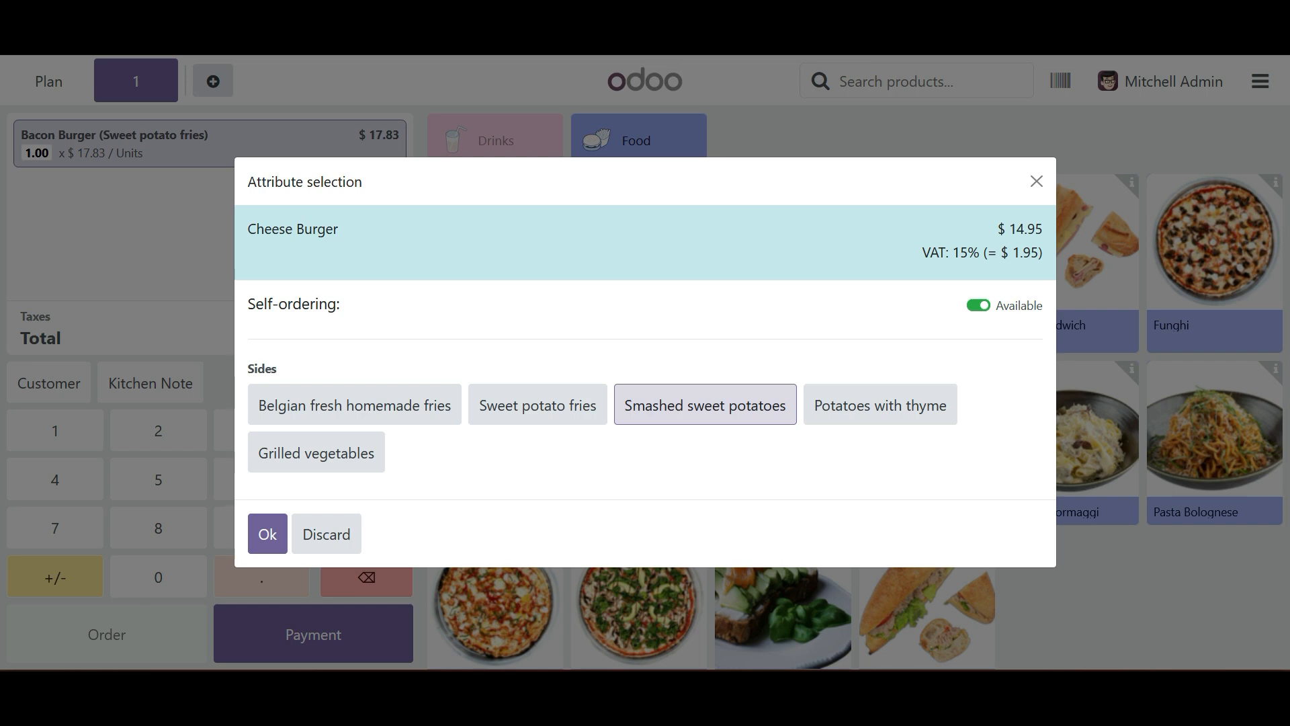
{"action": "left_click", "coordinate": [267, 534]}
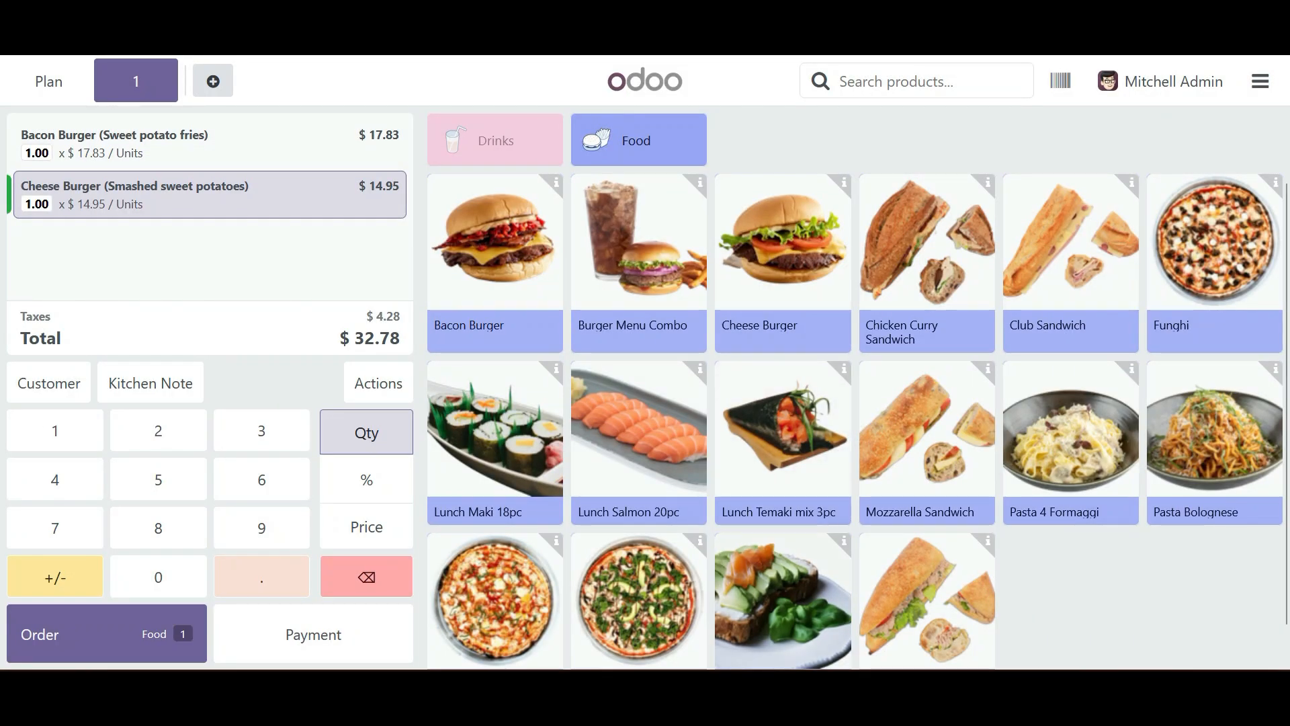
{"action": "scroll", "coordinate": [854, 420], "scroll_direction": "down", "scroll_amount": 1}
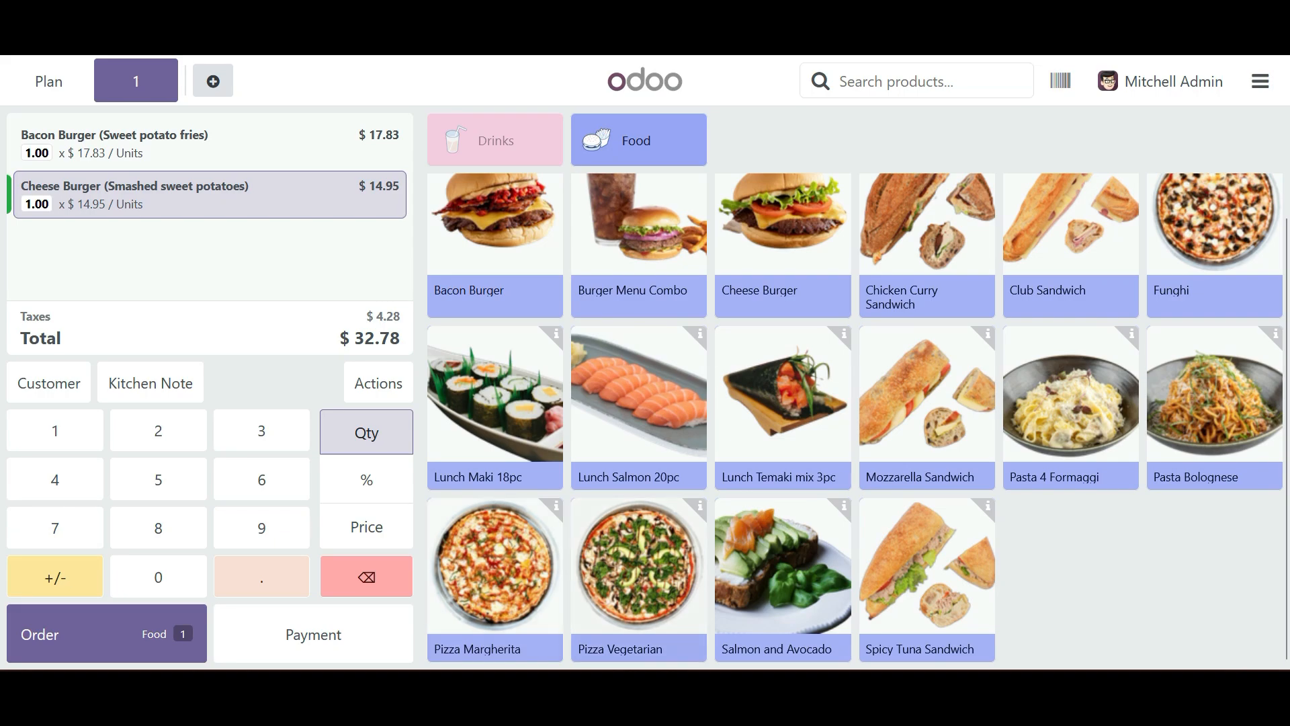
{"action": "left_click", "coordinate": [638, 591]}
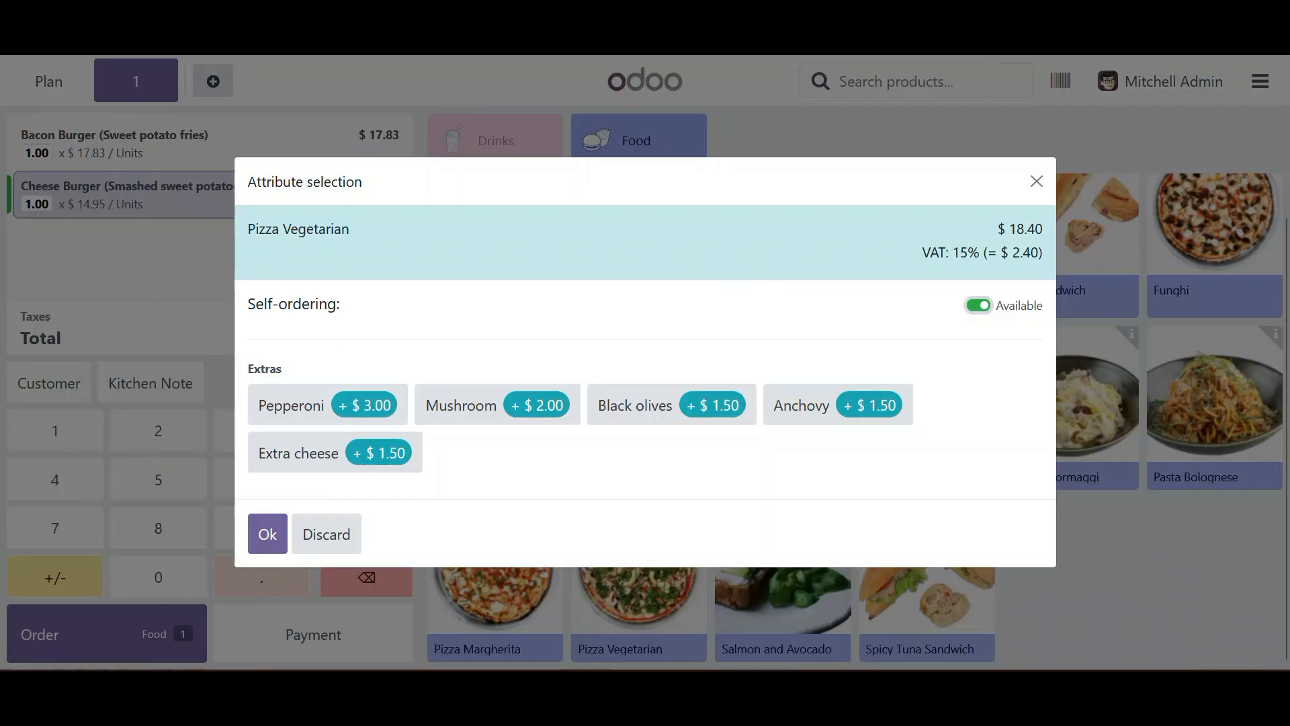
{"action": "left_click", "coordinate": [497, 405]}
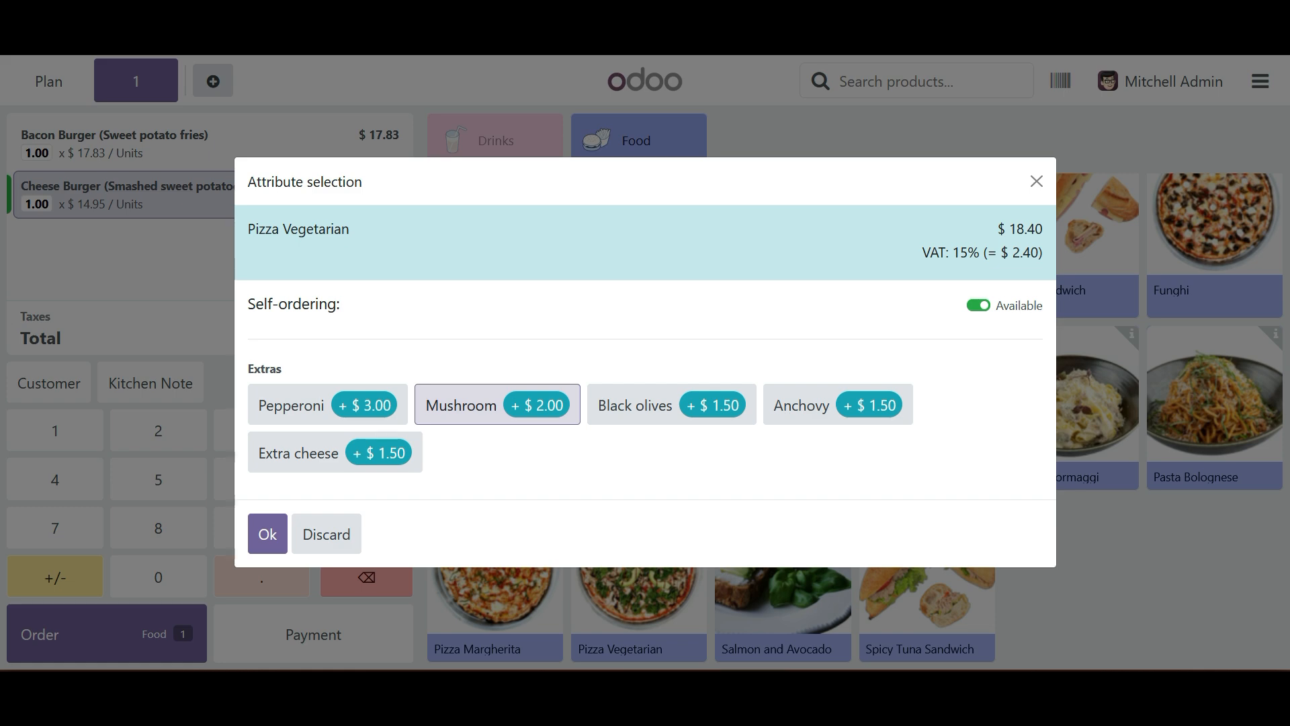
{"action": "left_click", "coordinate": [268, 534]}
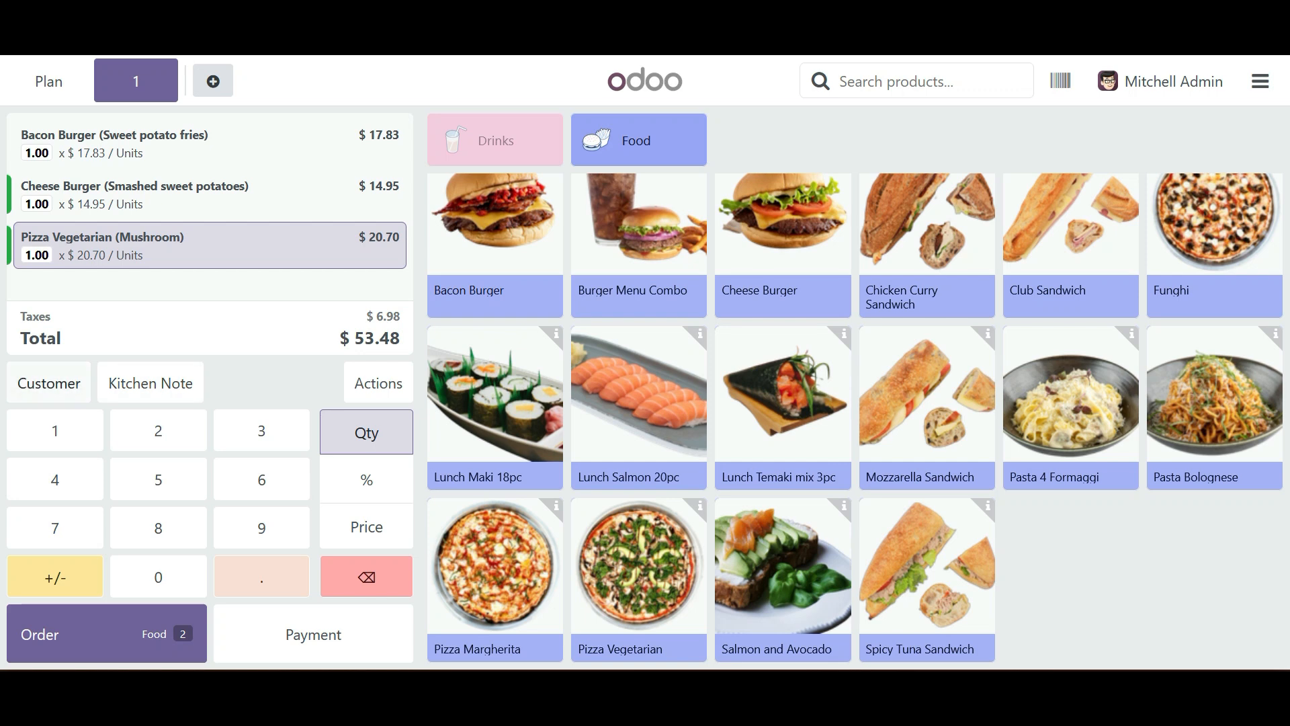
- Assign the existing customer from the company Ready Mat to the order and review the order lines
{"action": "left_click", "coordinate": [48, 383]}
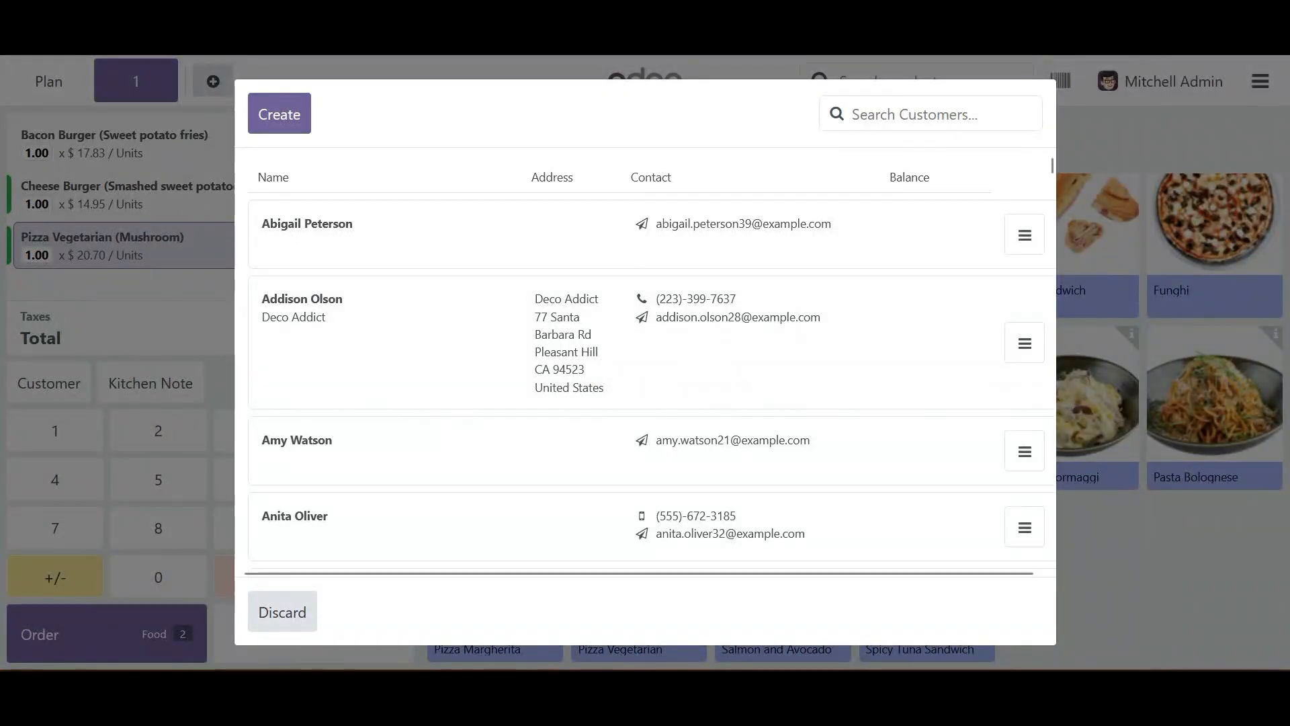
{"action": "scroll", "coordinate": [645, 397], "scroll_direction": "down", "scroll_amount": 5}
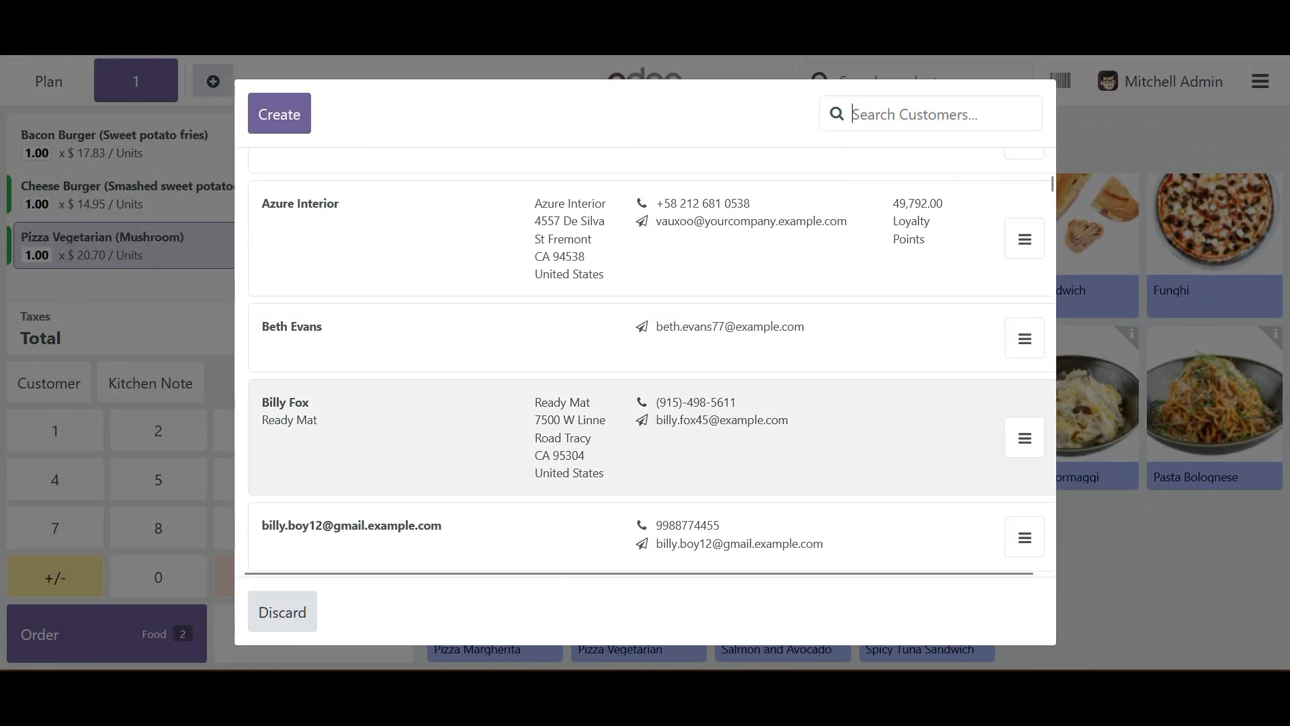
{"action": "left_click", "coordinate": [403, 436]}
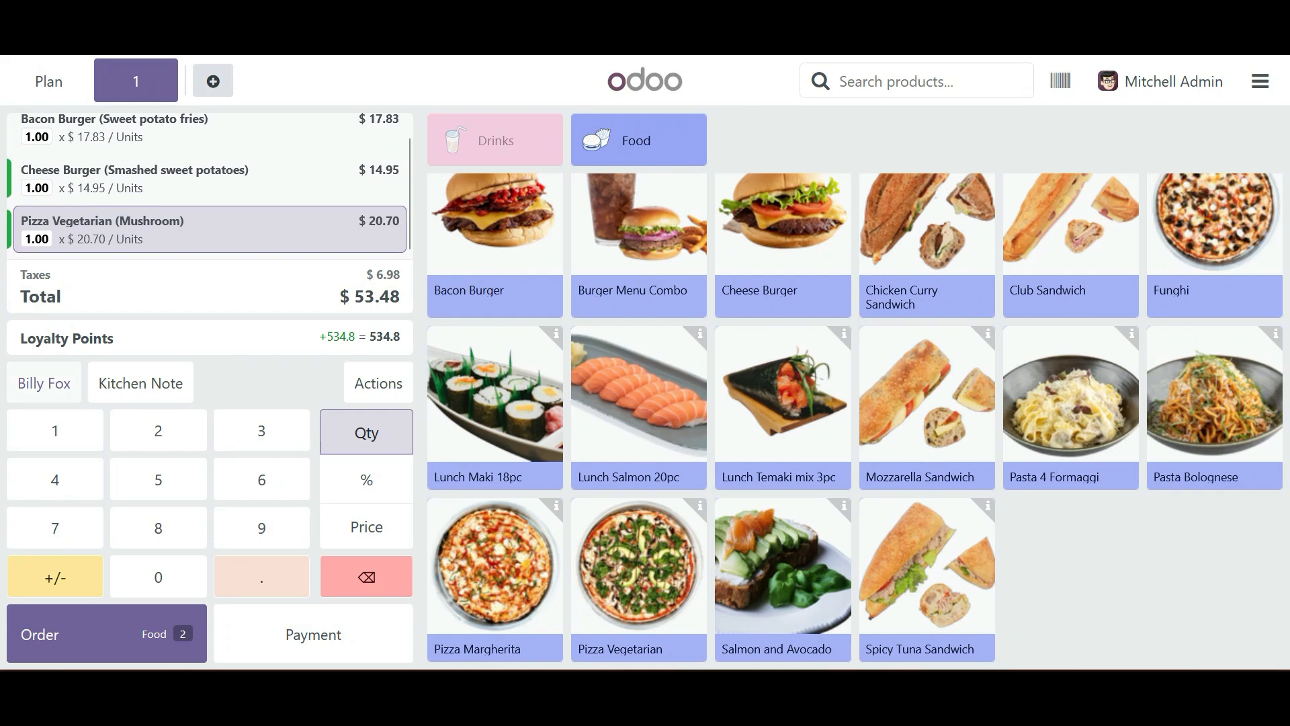
{"action": "scroll", "coordinate": [209, 193], "scroll_direction": "up", "scroll_amount": 1}
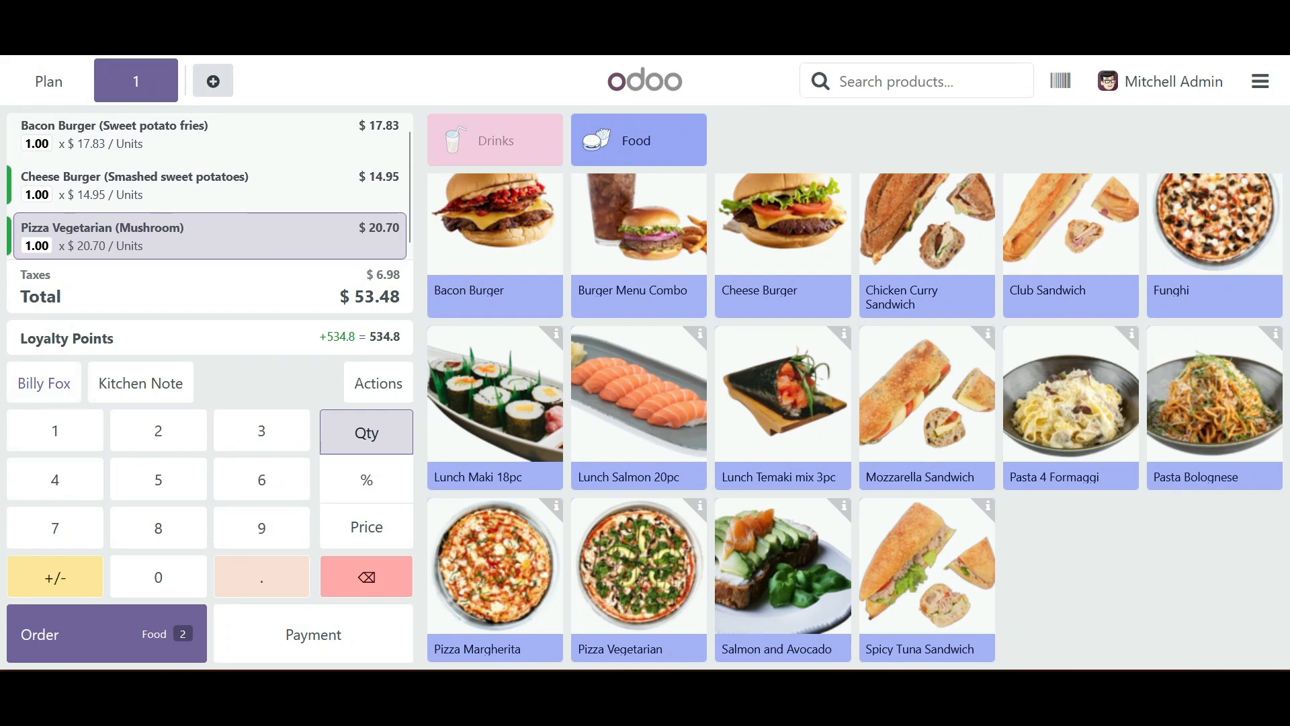
{"action": "scroll", "coordinate": [210, 193], "scroll_direction": "down", "scroll_amount": 1}
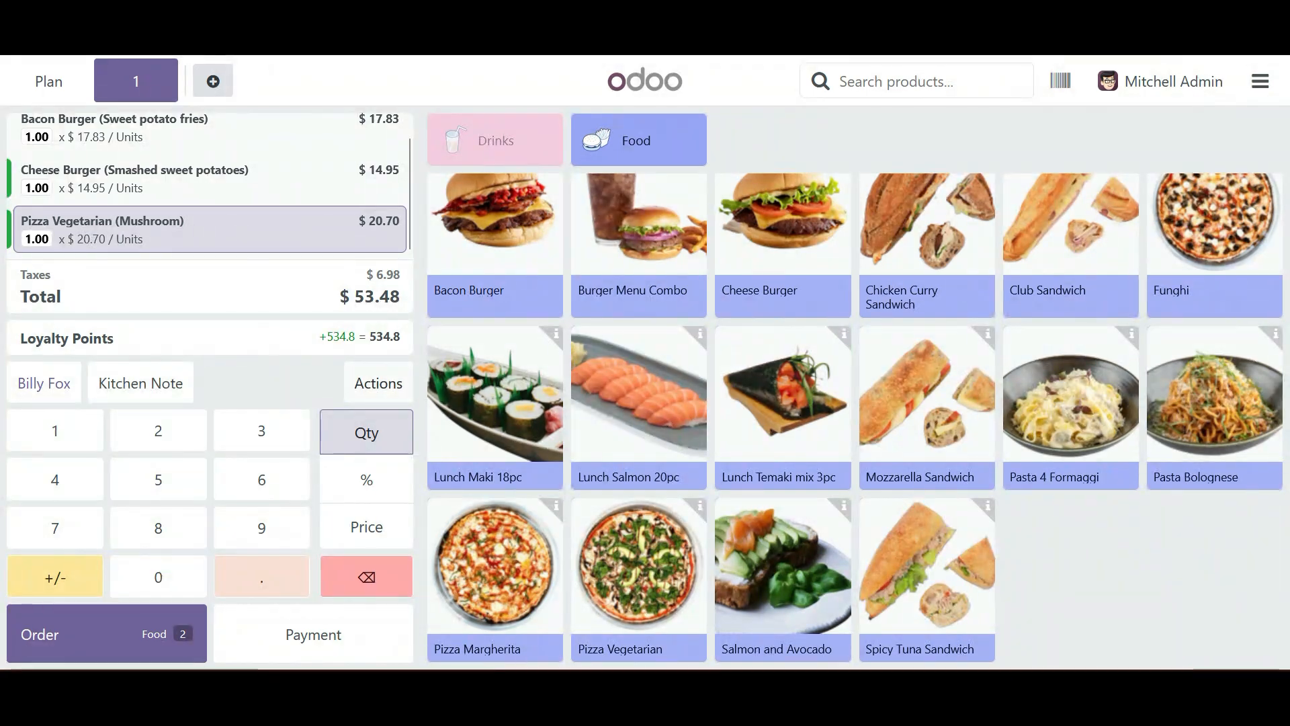
- Look at the general note options for the order and discard the note without entering text
{"action": "left_click", "coordinate": [378, 383]}
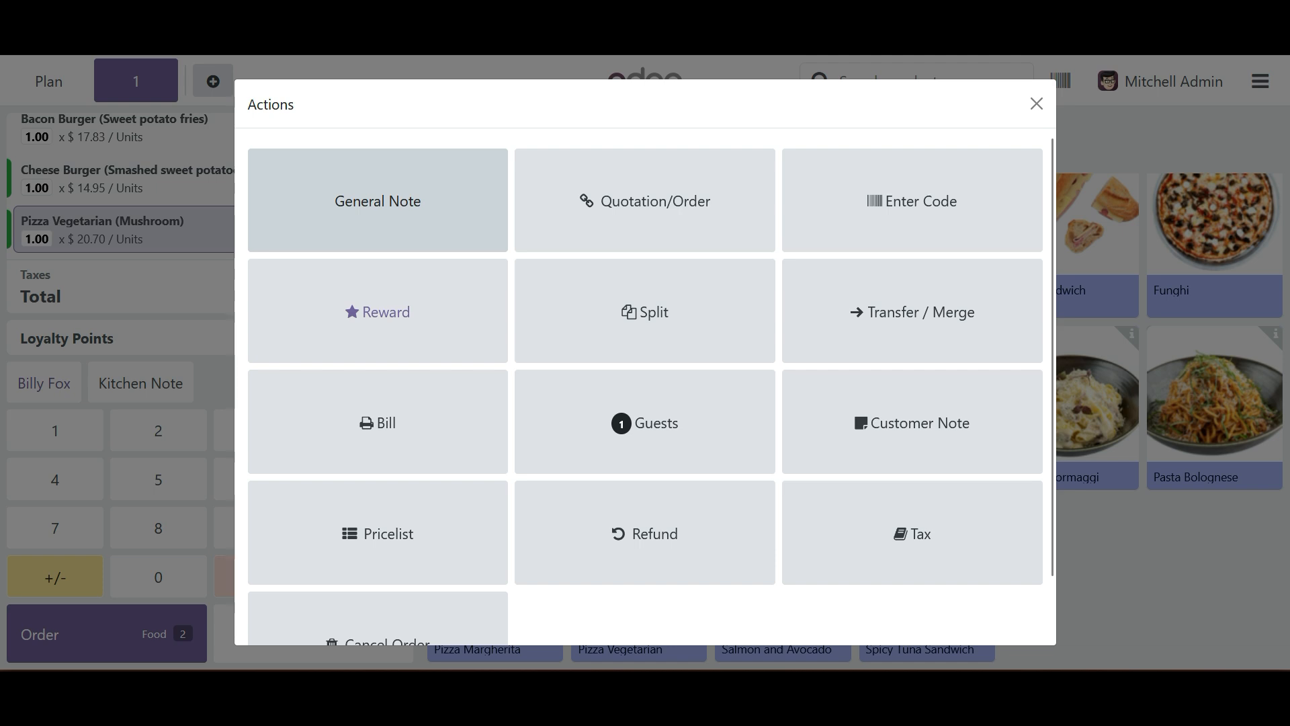
{"action": "left_click", "coordinate": [377, 201]}
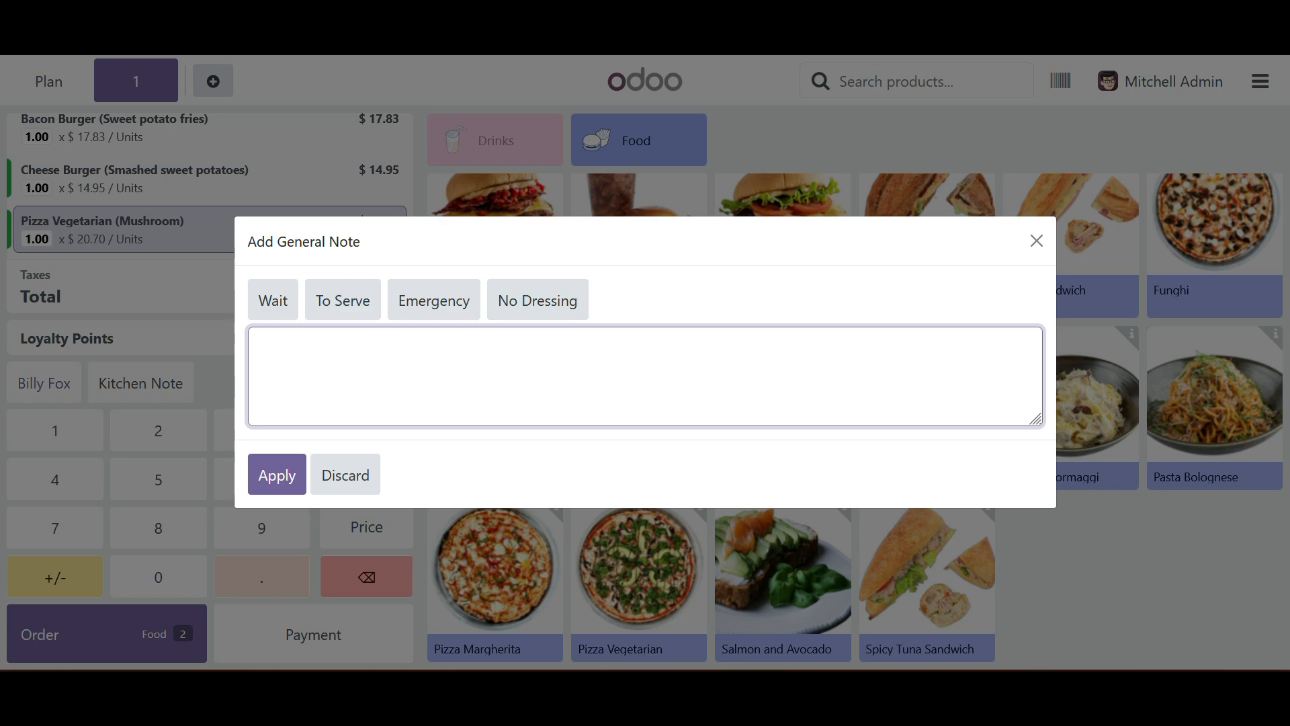
{"action": "left_click", "coordinate": [345, 474]}
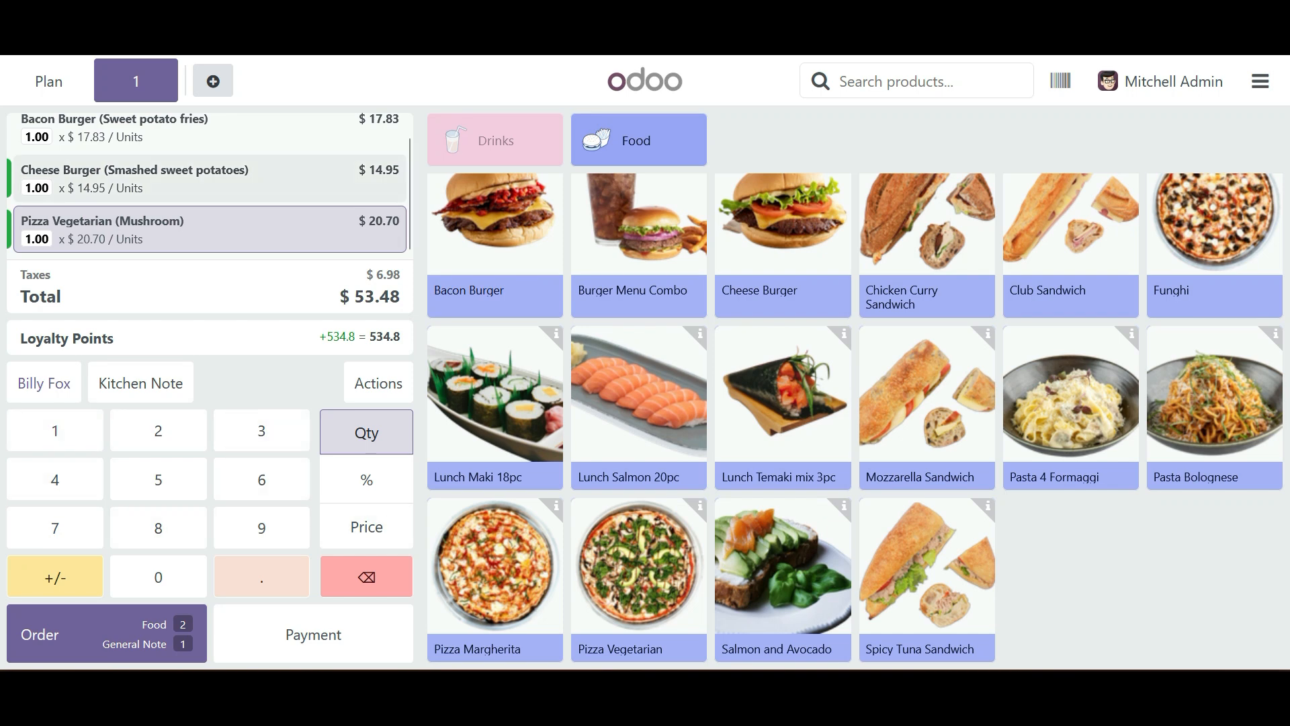
- Look at the kitchen note options for the Cheese Burger line and discard the note without entering text
{"action": "left_click", "coordinate": [210, 178]}
{"action": "scroll", "coordinate": [210, 228], "scroll_direction": "up", "scroll_amount": 1}
{"action": "scroll", "coordinate": [210, 229], "scroll_direction": "down", "scroll_amount": 1}
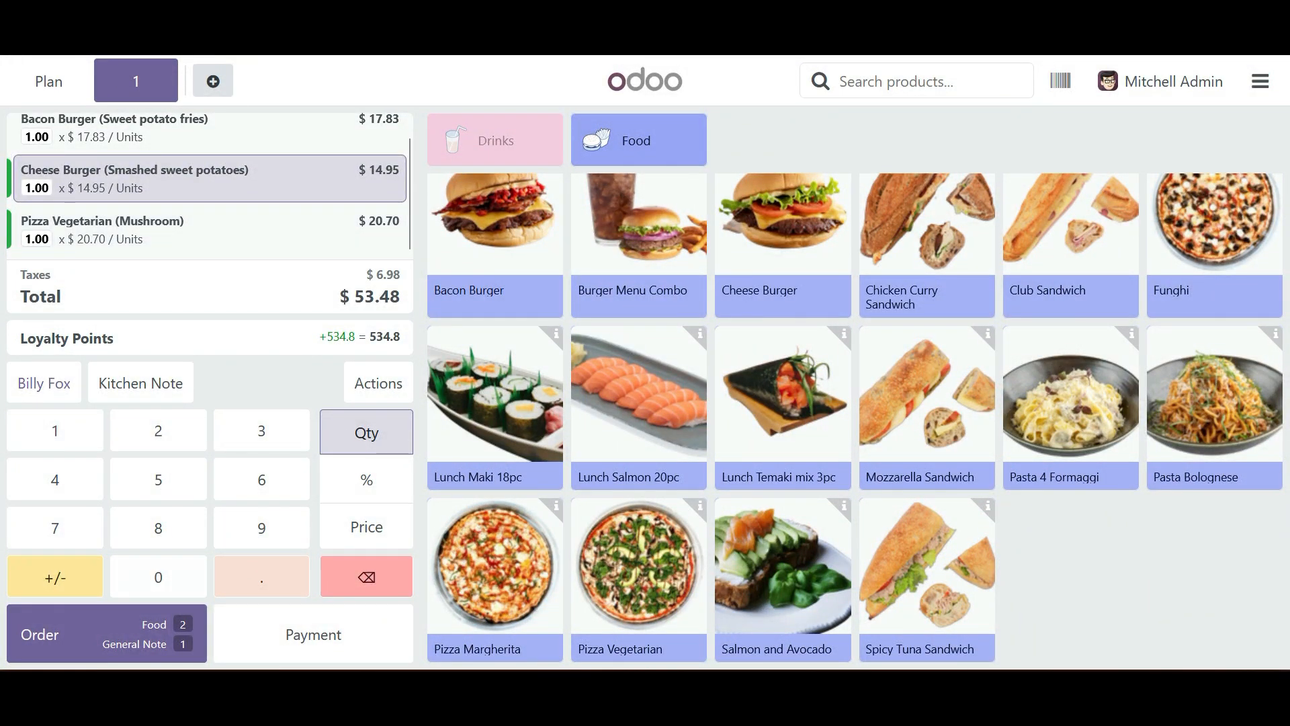
{"action": "left_click", "coordinate": [141, 383]}
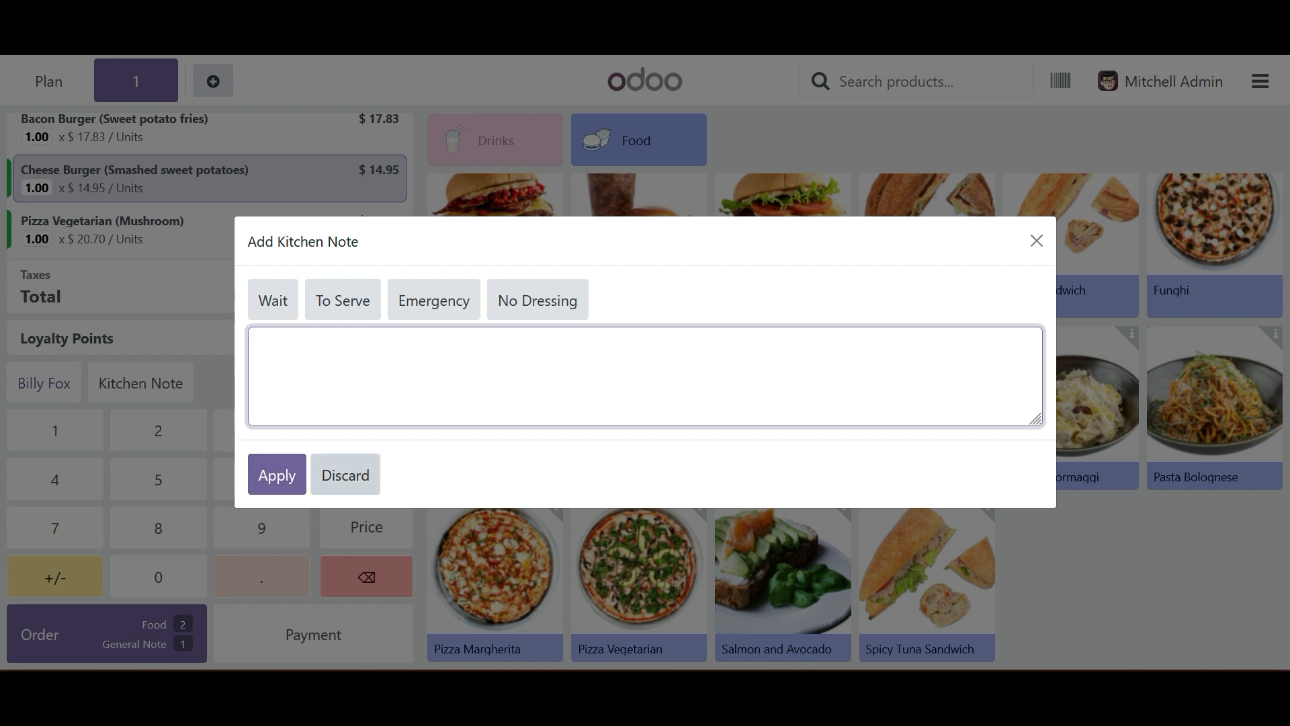
{"action": "left_click", "coordinate": [345, 475]}
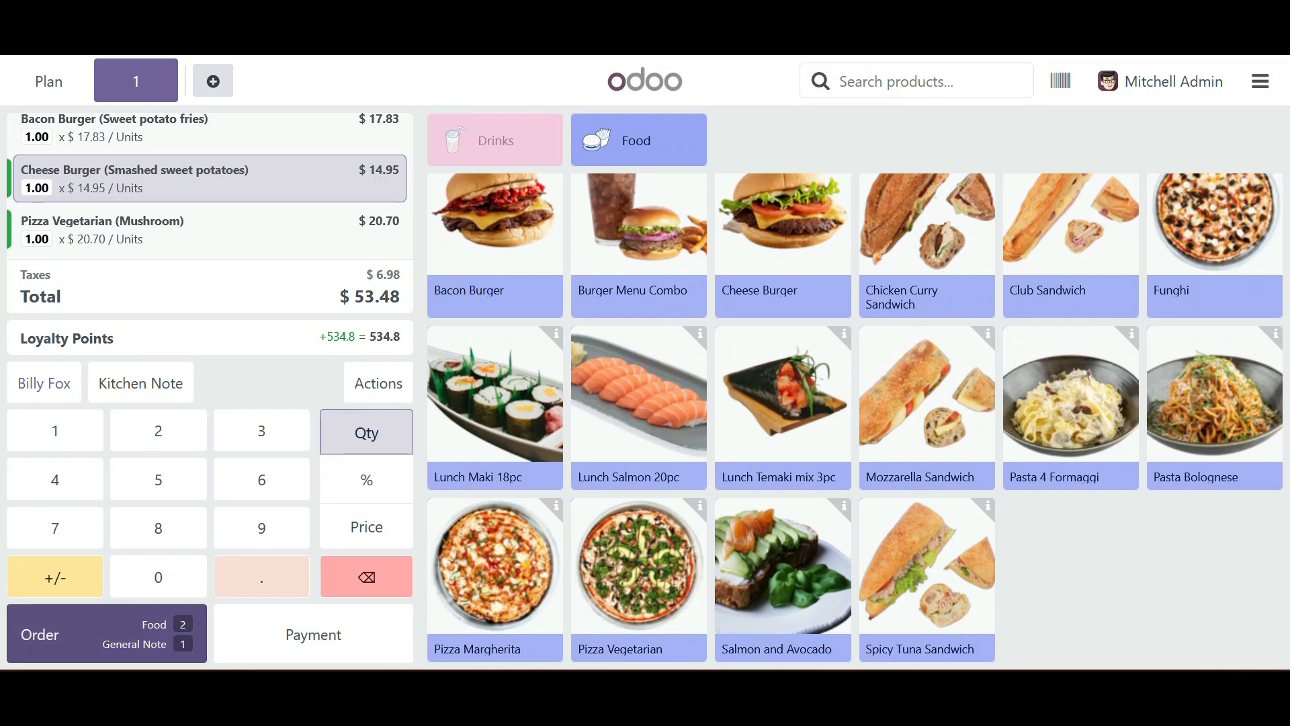
- Send the added dishes to the kitchen, check table 1 on the floor plan and reopen its order
{"action": "left_click", "coordinate": [107, 633]}
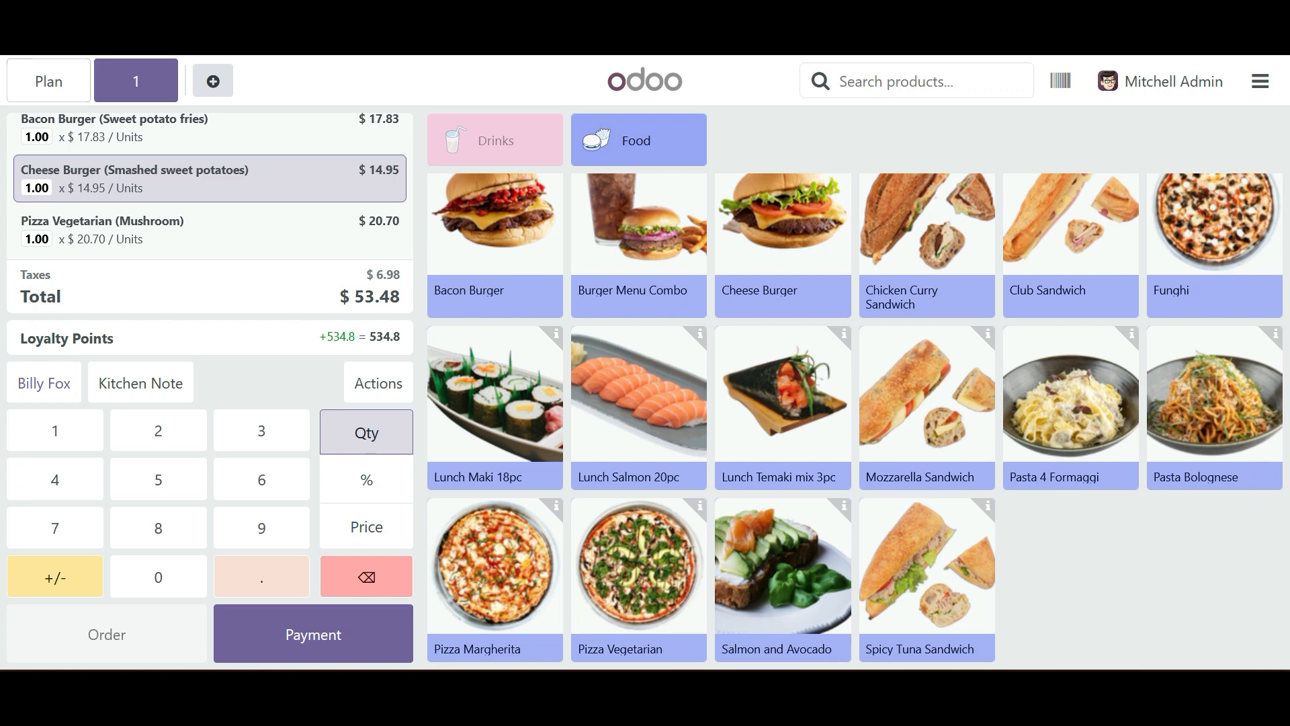
{"action": "left_click", "coordinate": [48, 81]}
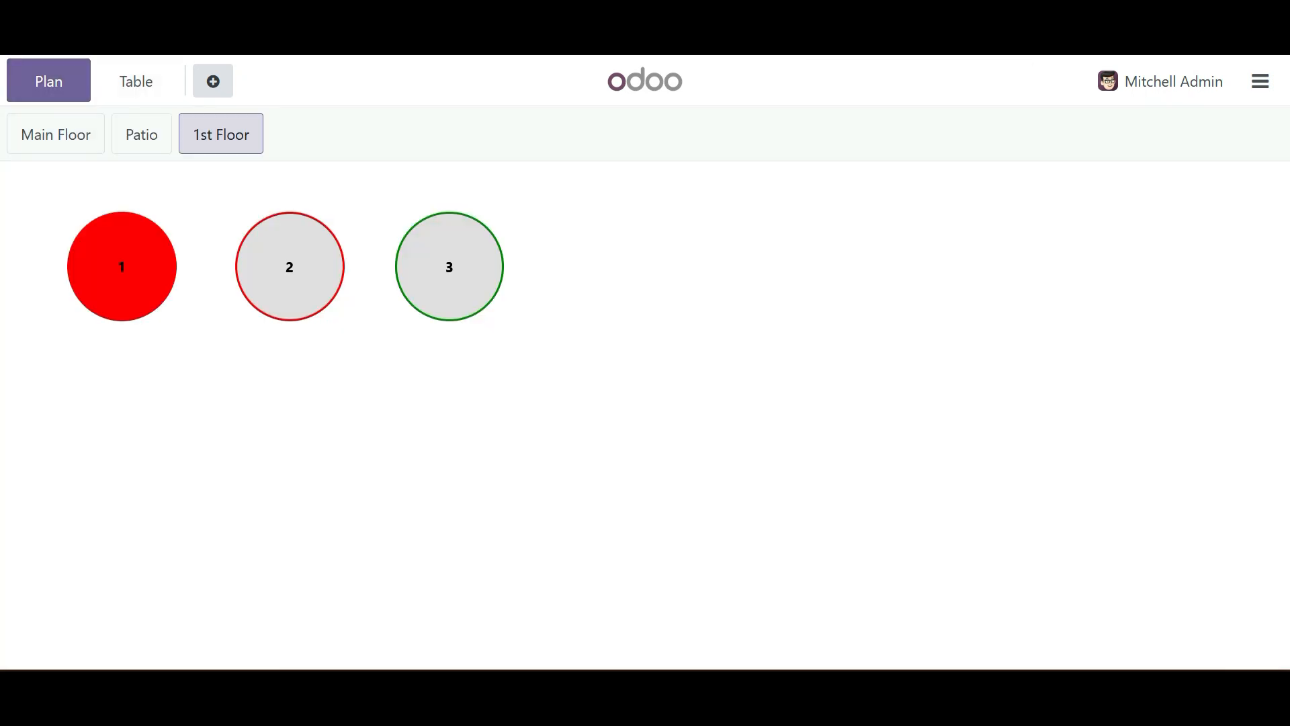
{"action": "left_click", "coordinate": [122, 267]}
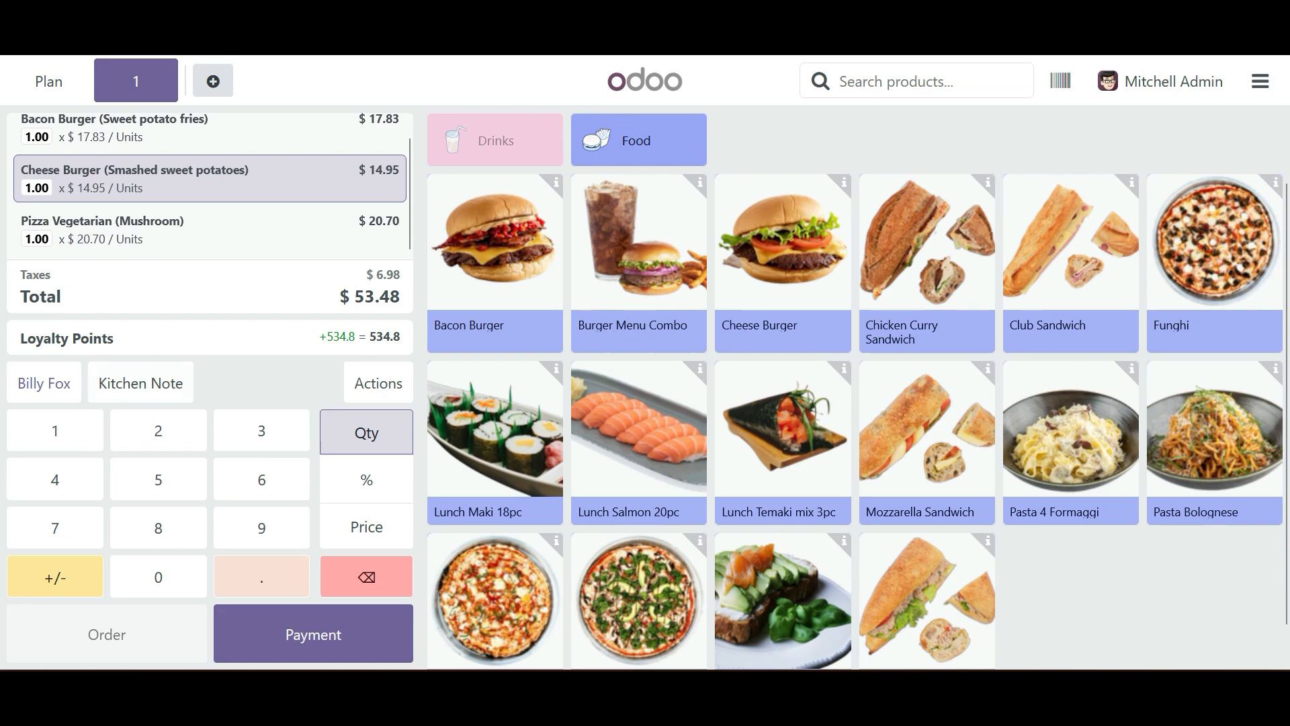
{"action": "left_click", "coordinate": [48, 81]}
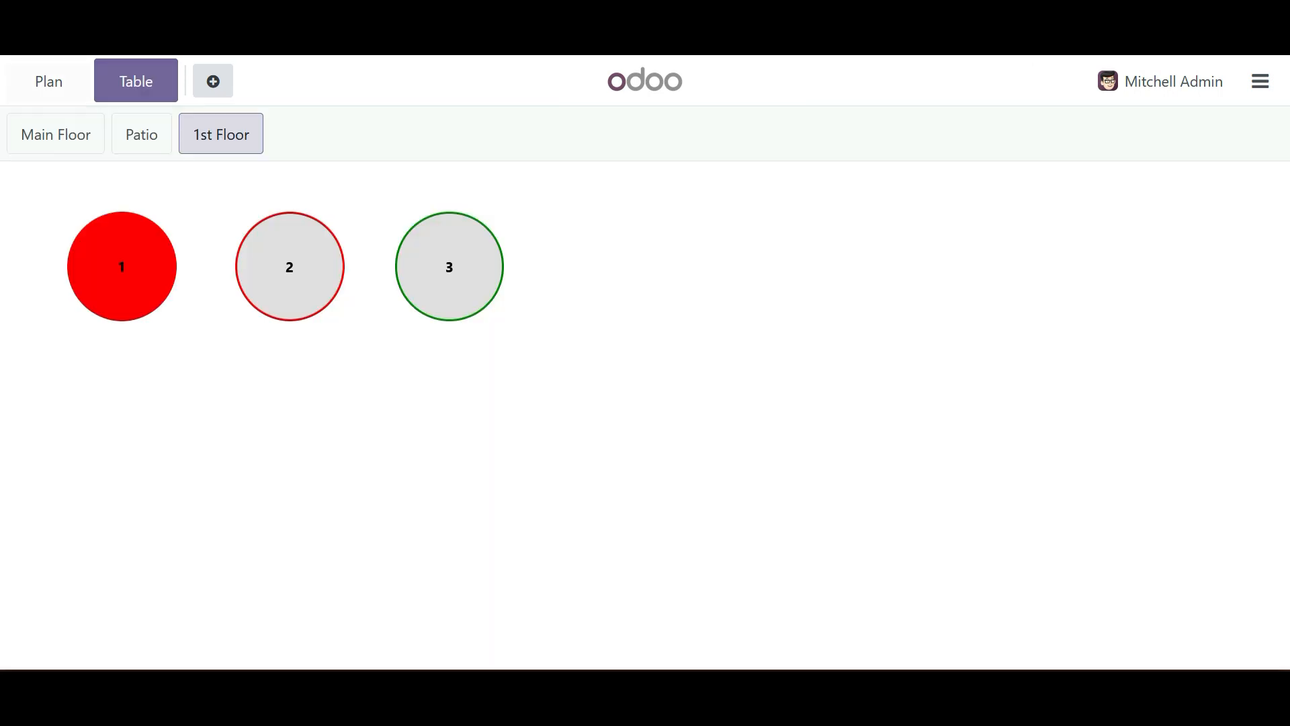
{"action": "left_click", "coordinate": [121, 266]}
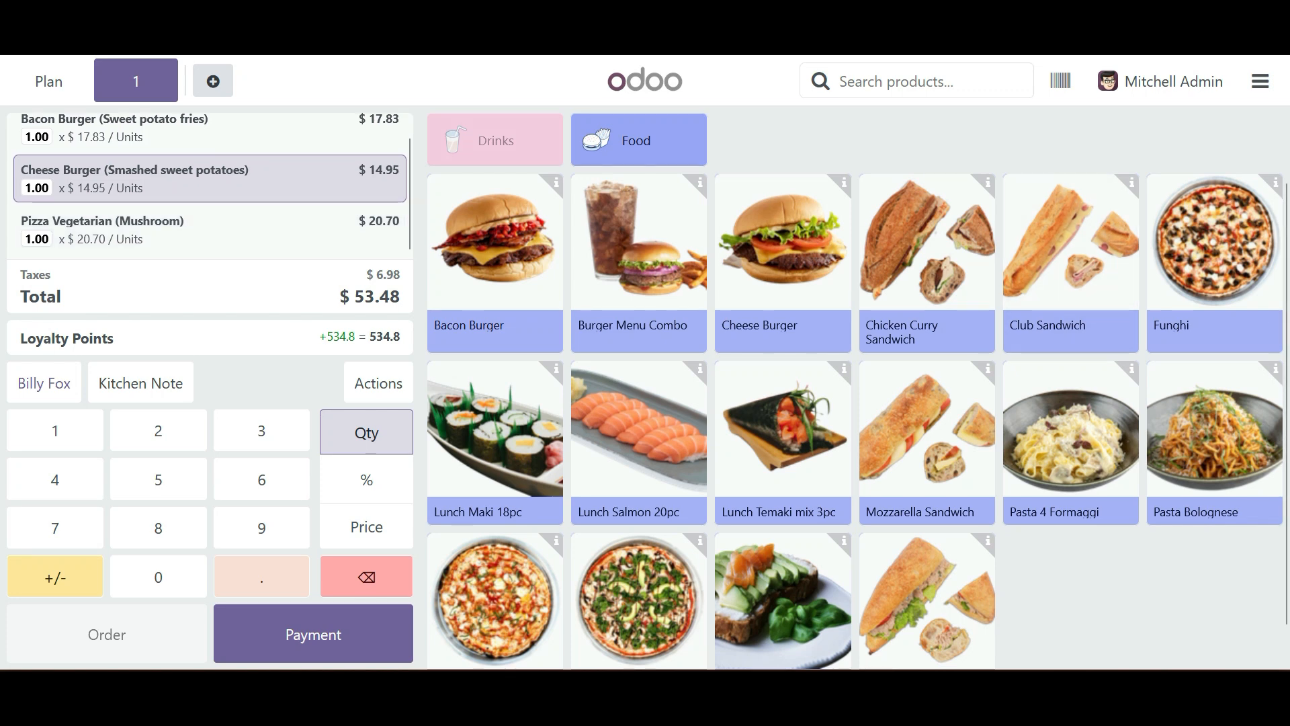
- Add Coca-Cola from the Drinks category with quantity 4 and send the updated order to the kitchen
{"action": "left_click", "coordinate": [495, 140]}
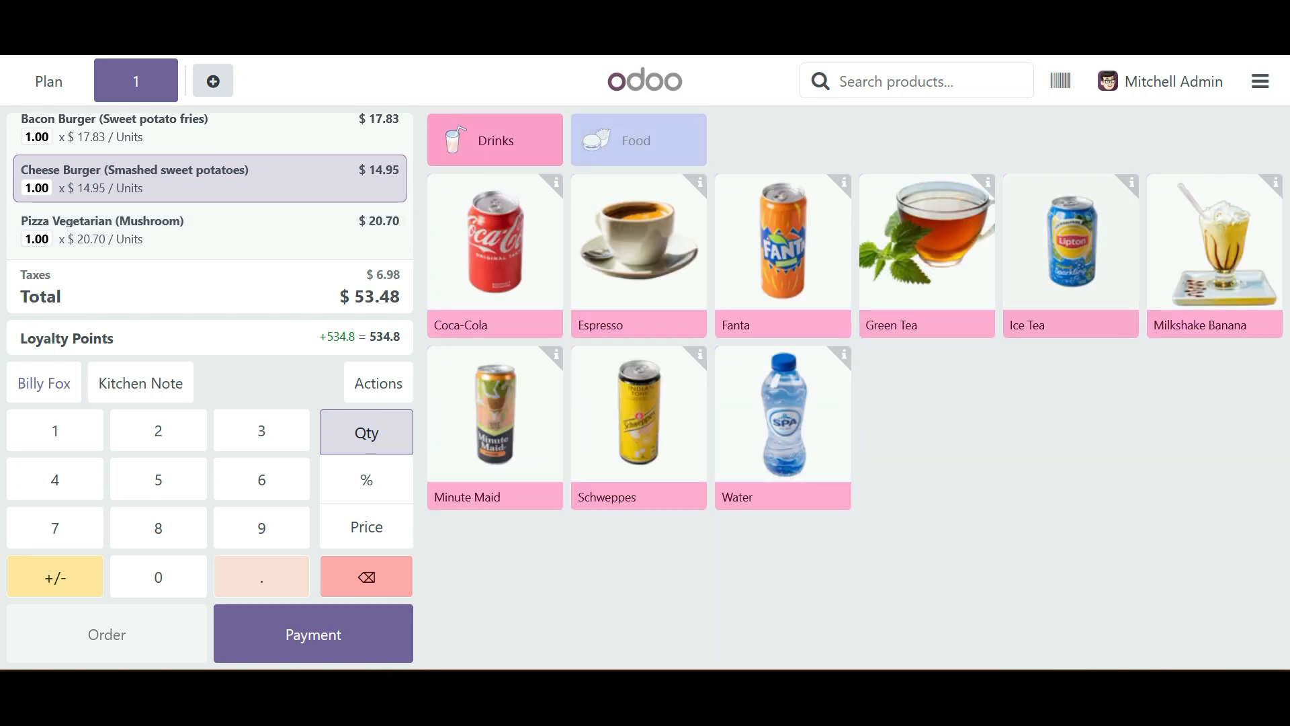
{"action": "left_click", "coordinate": [494, 255]}
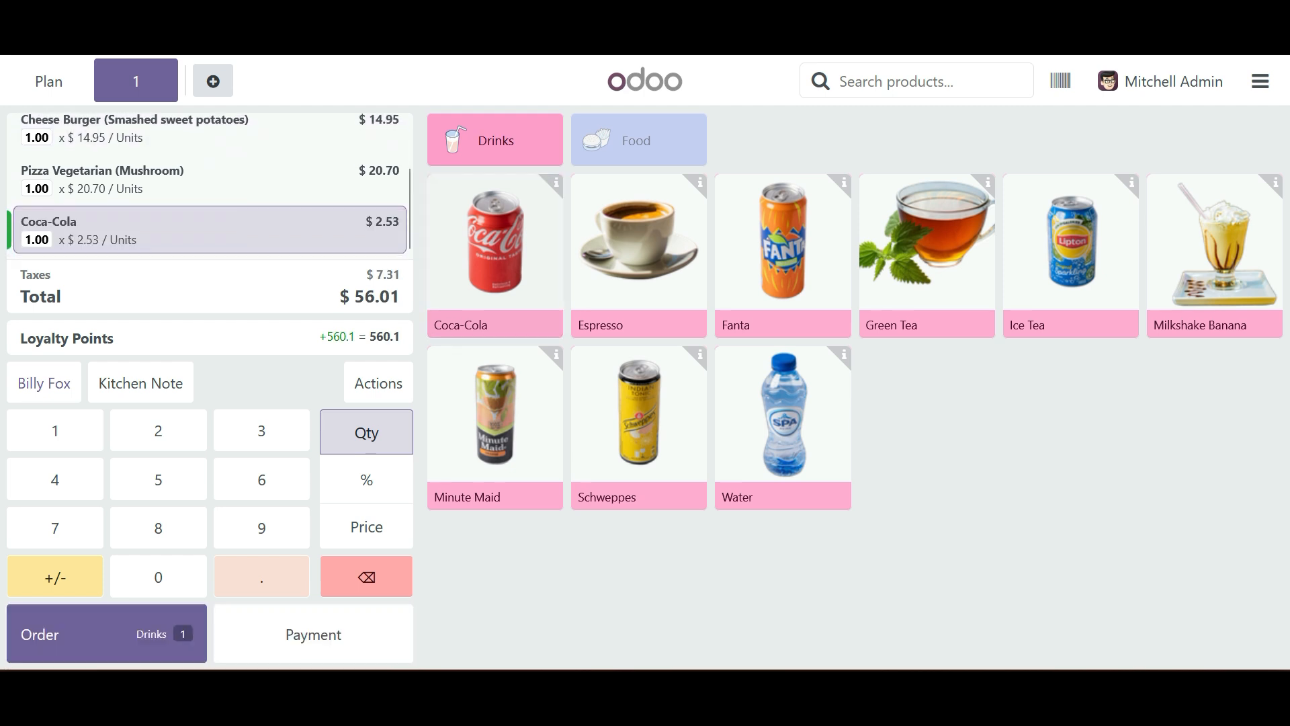
{"action": "left_click", "coordinate": [55, 479]}
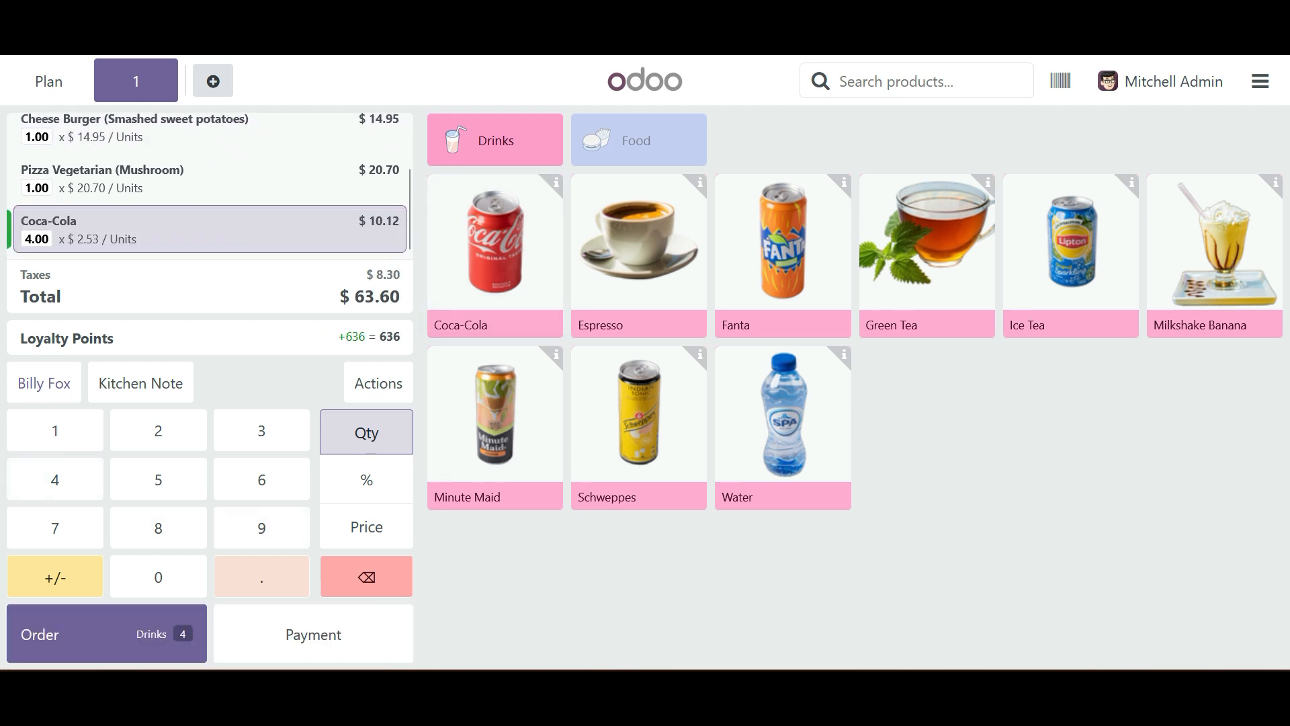
{"action": "left_click", "coordinate": [107, 634]}
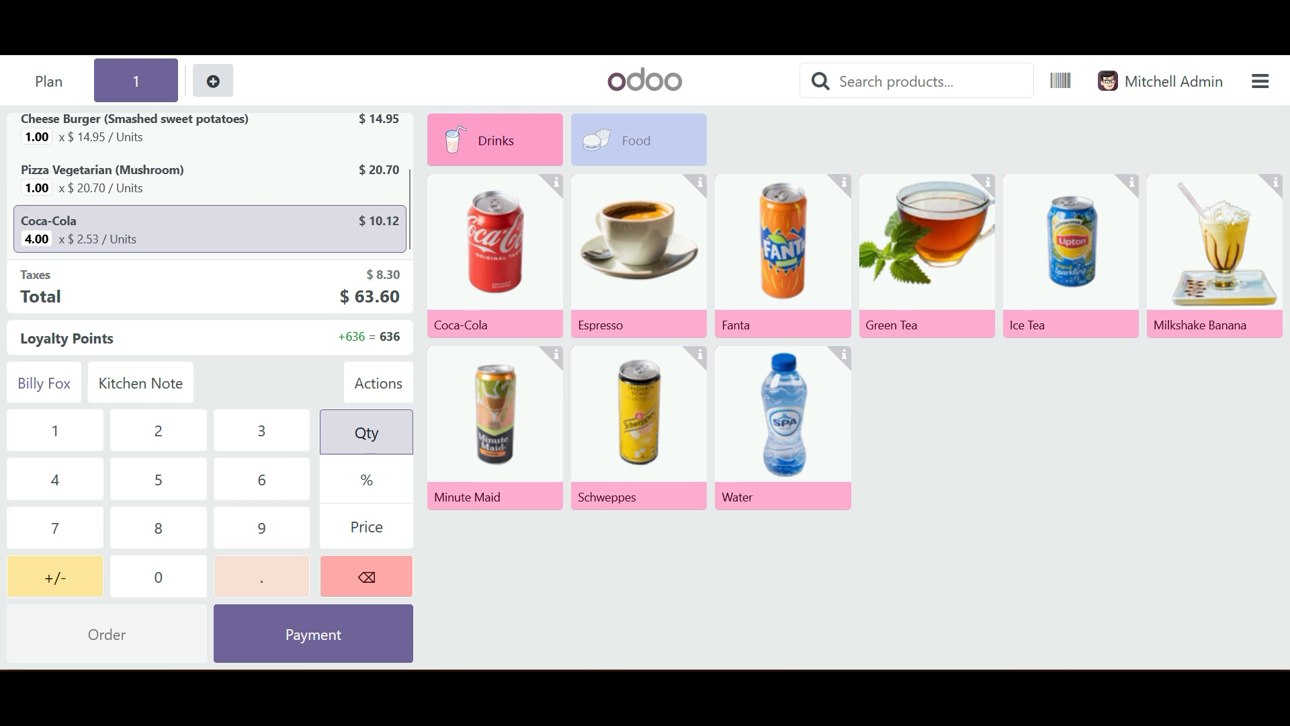
- Add five Cheese Burgers with Sweet potato fries to table 2 on the 1st Floor and send the order to the kitchen
{"action": "left_click", "coordinate": [48, 81]}
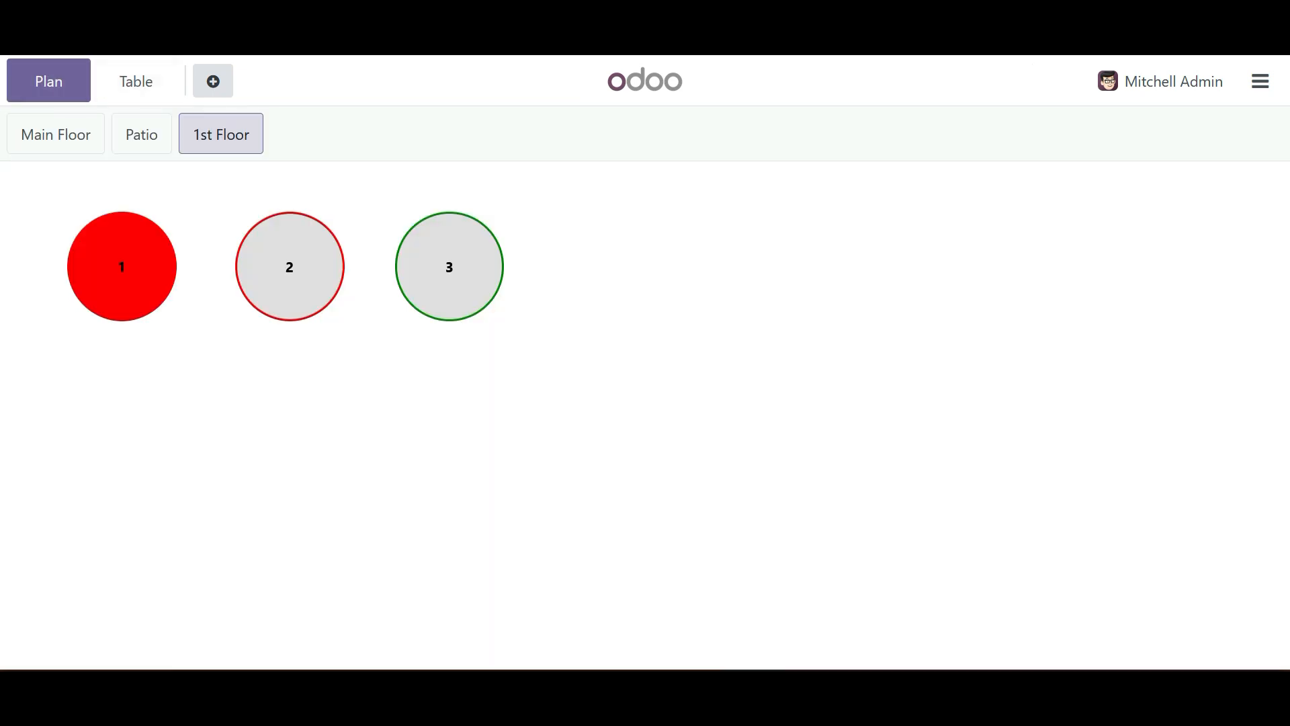
{"action": "left_click", "coordinate": [290, 267]}
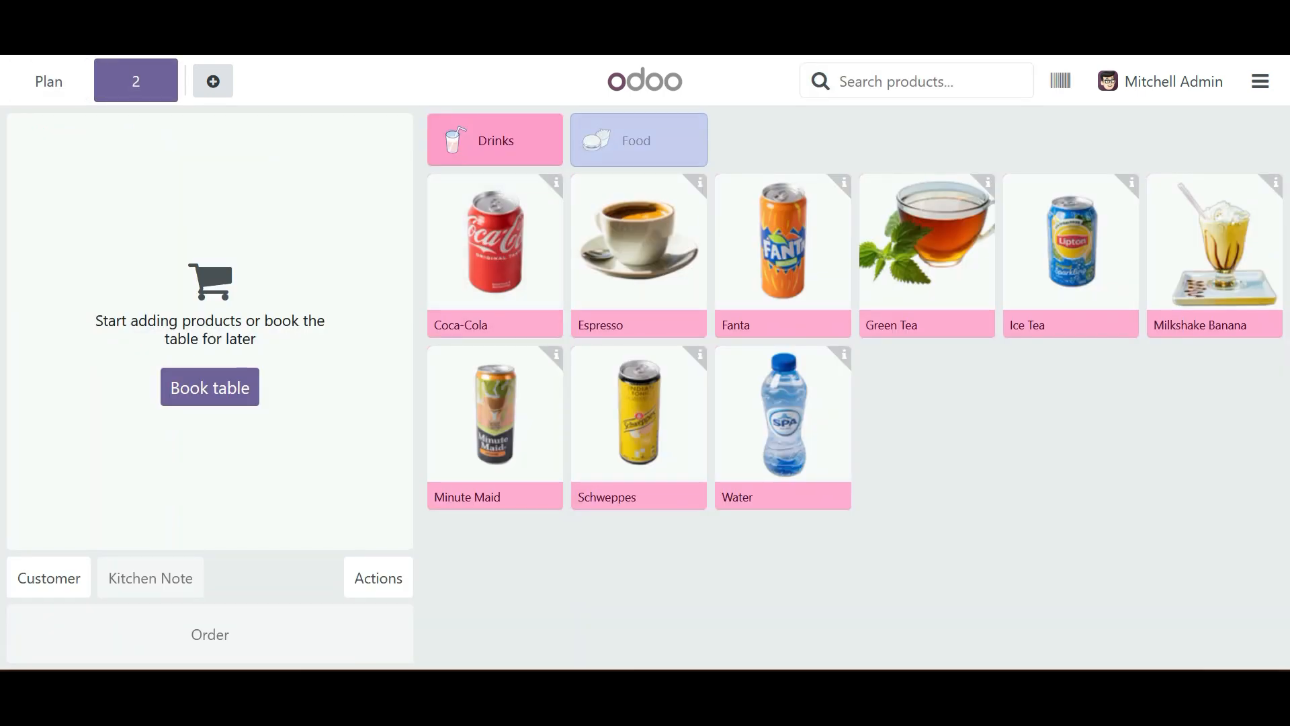
{"action": "left_click", "coordinate": [638, 140]}
{"action": "left_click", "coordinate": [783, 256]}
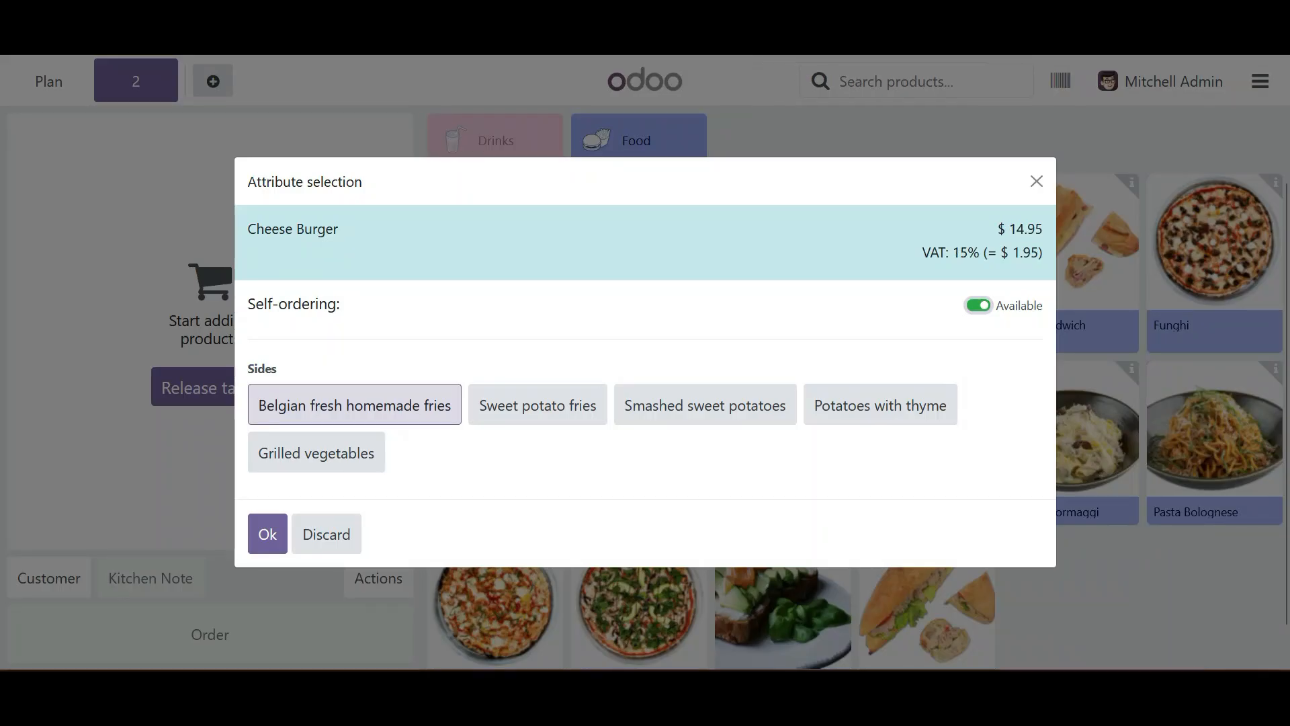
{"action": "left_click", "coordinate": [537, 405]}
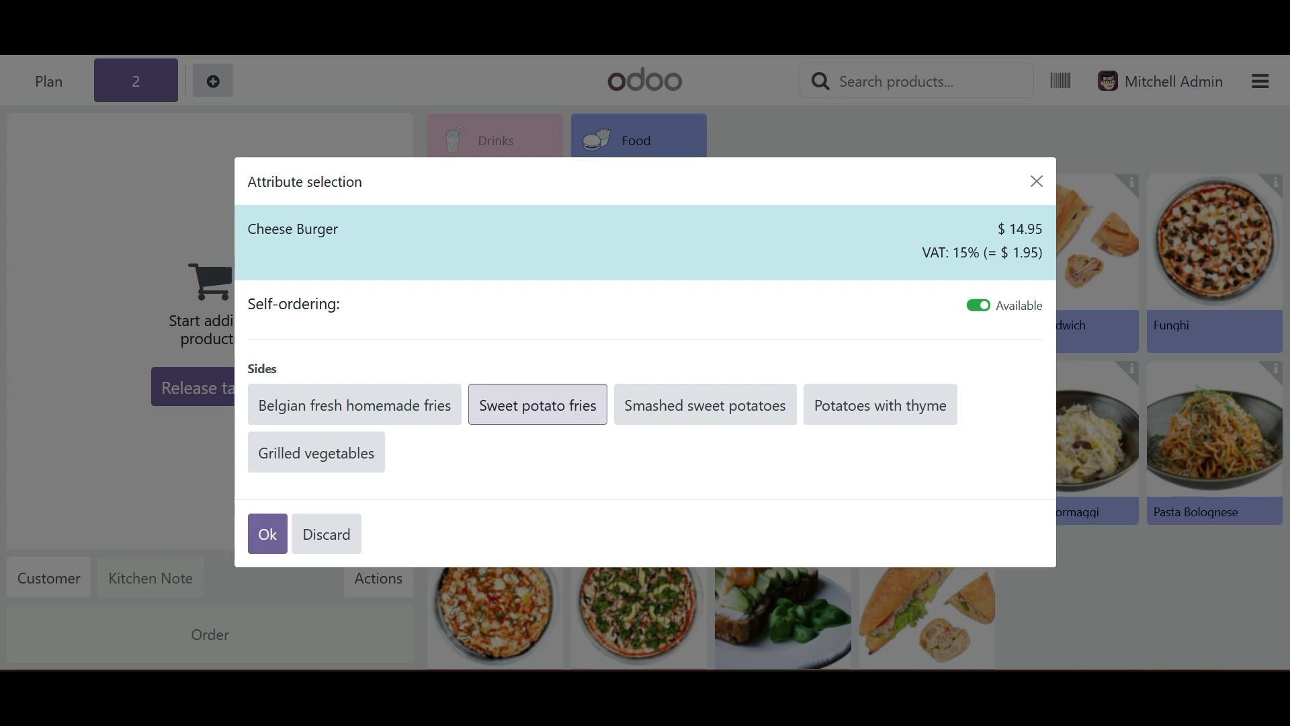
{"action": "left_click", "coordinate": [267, 534]}
{"action": "left_click", "coordinate": [158, 479]}
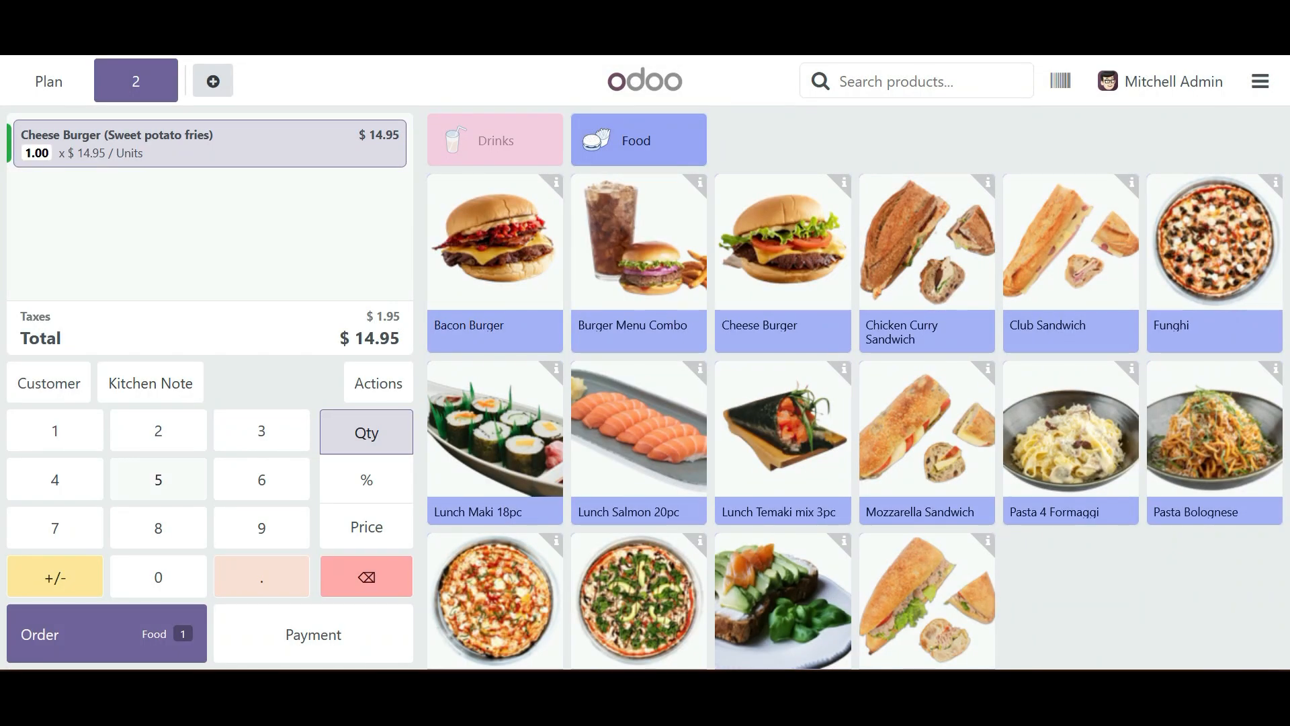
{"action": "left_click", "coordinate": [107, 634]}
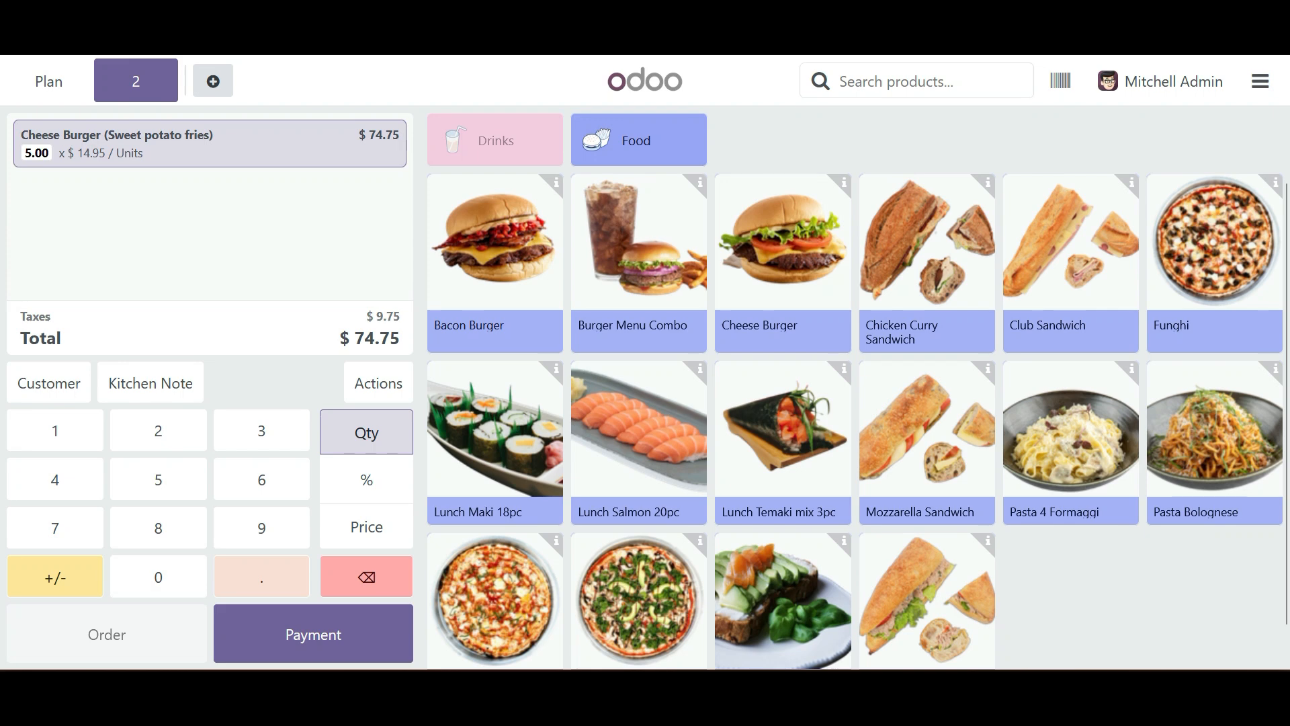
- Reopen table 1's order from the floor plan, register a cash payment of $70.00 and validate it
{"action": "left_click", "coordinate": [48, 82]}
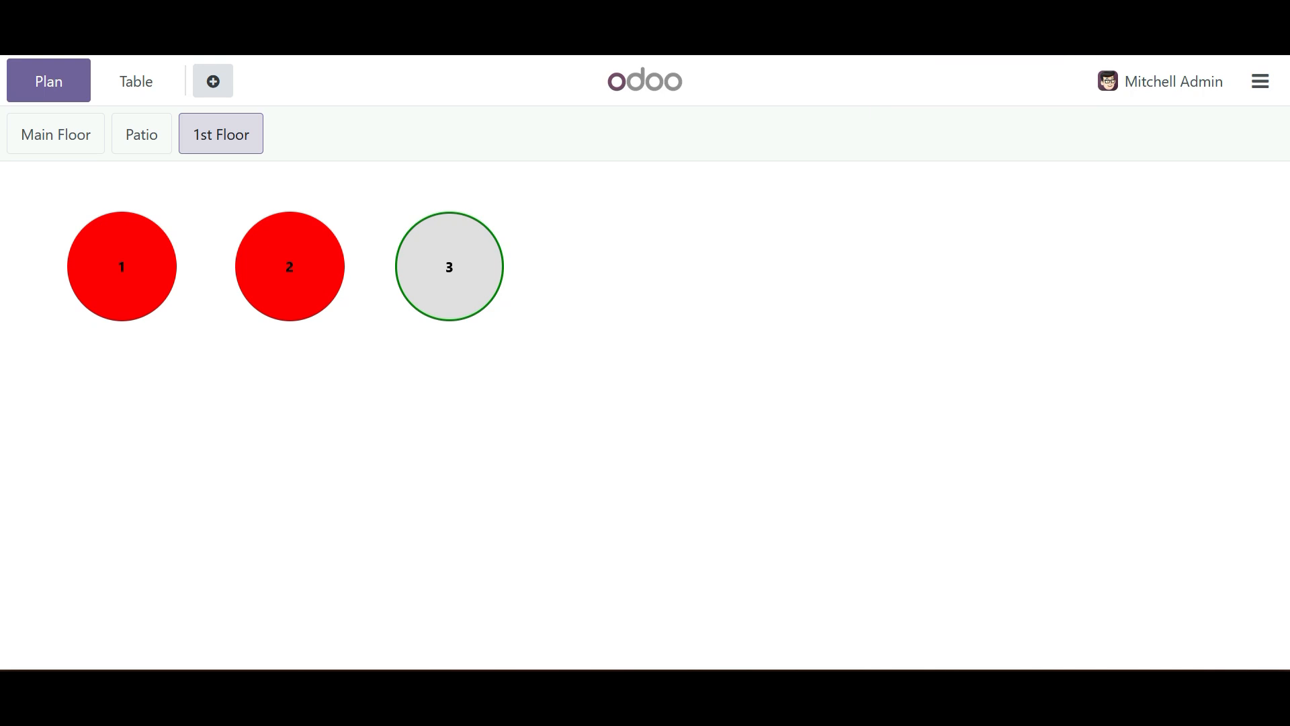
{"action": "left_click", "coordinate": [121, 266]}
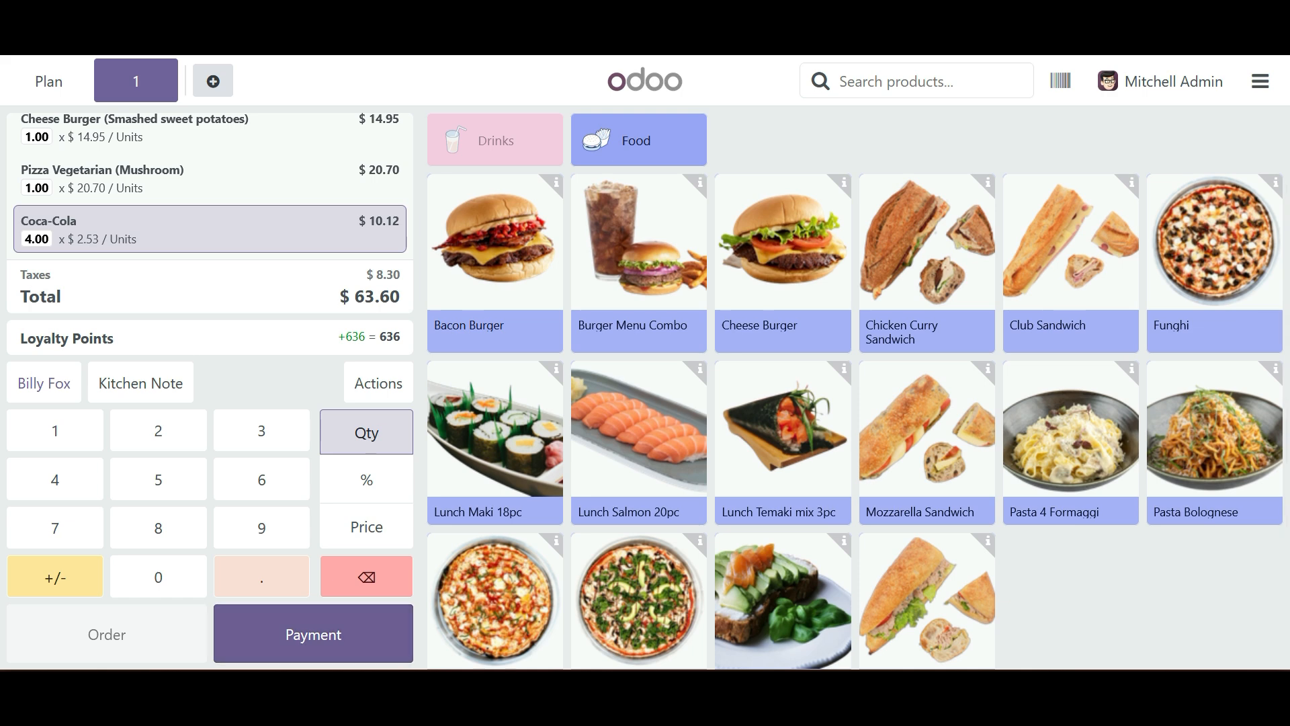
{"action": "left_click", "coordinate": [314, 633]}
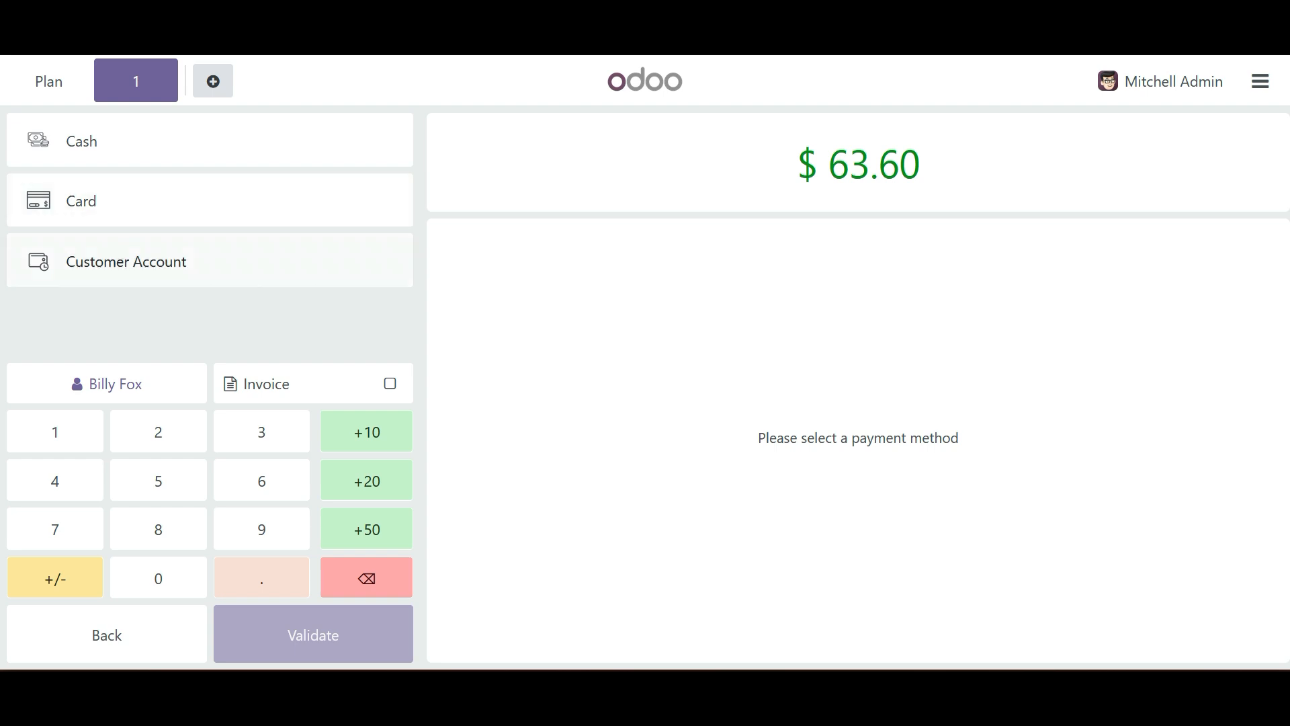
{"action": "left_click", "coordinate": [208, 140]}
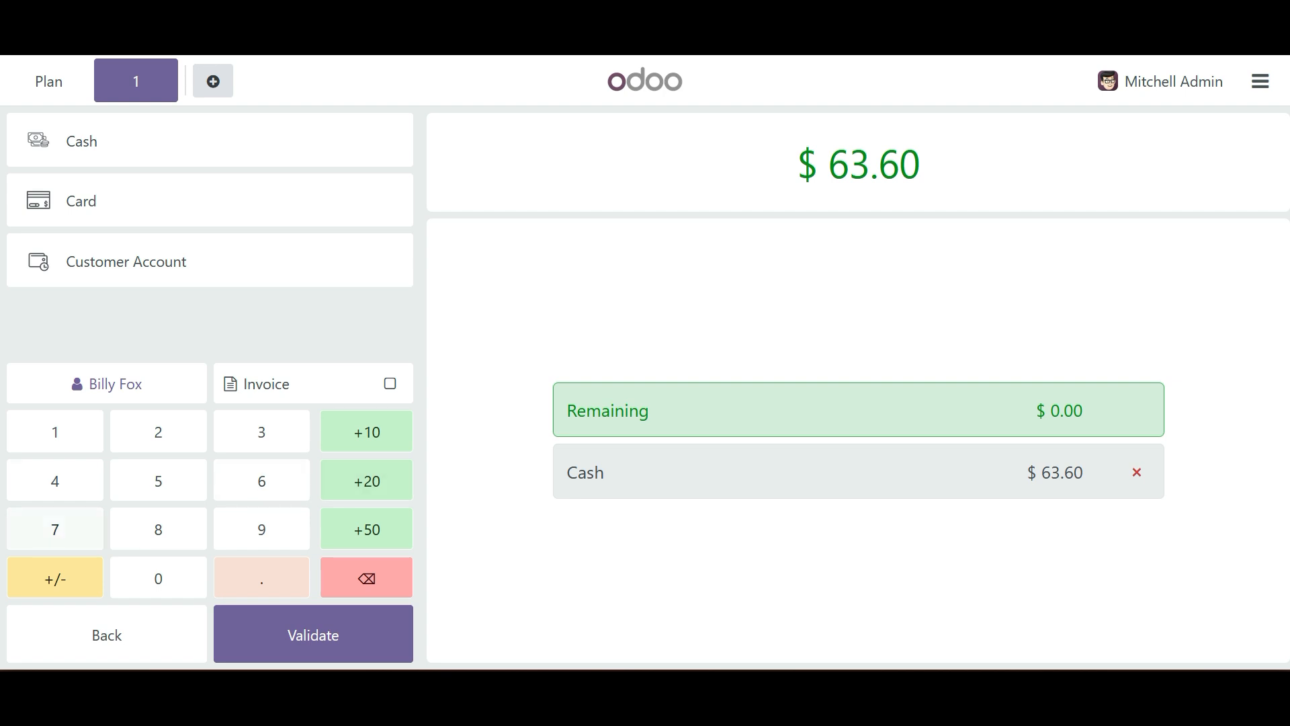
{"action": "left_click", "coordinate": [55, 529]}
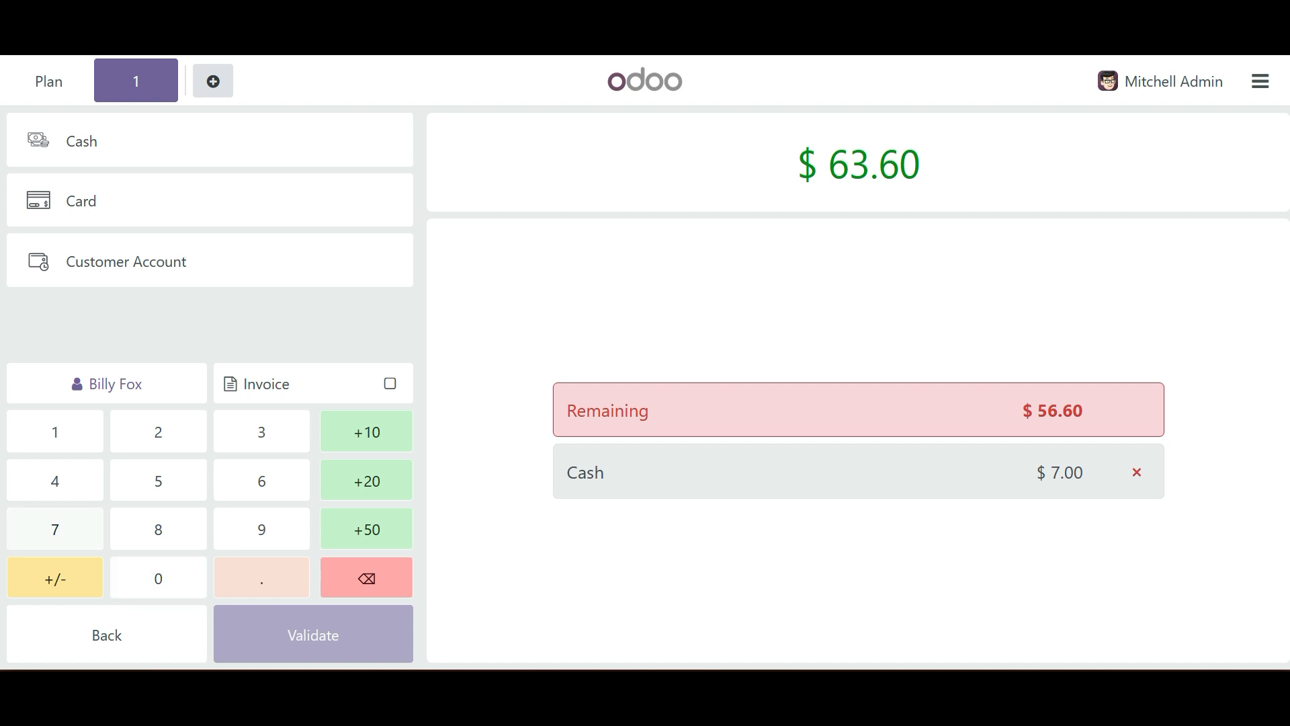
{"action": "left_click", "coordinate": [158, 578]}
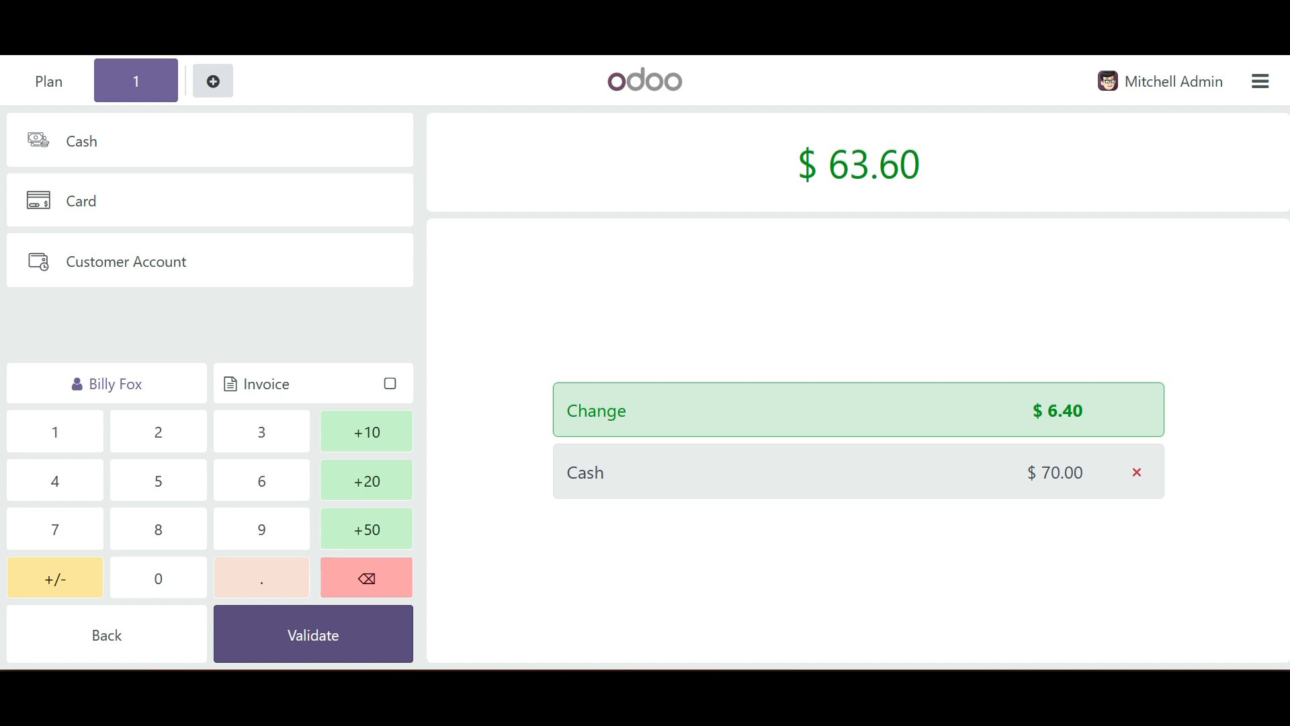
{"action": "left_click", "coordinate": [313, 634]}
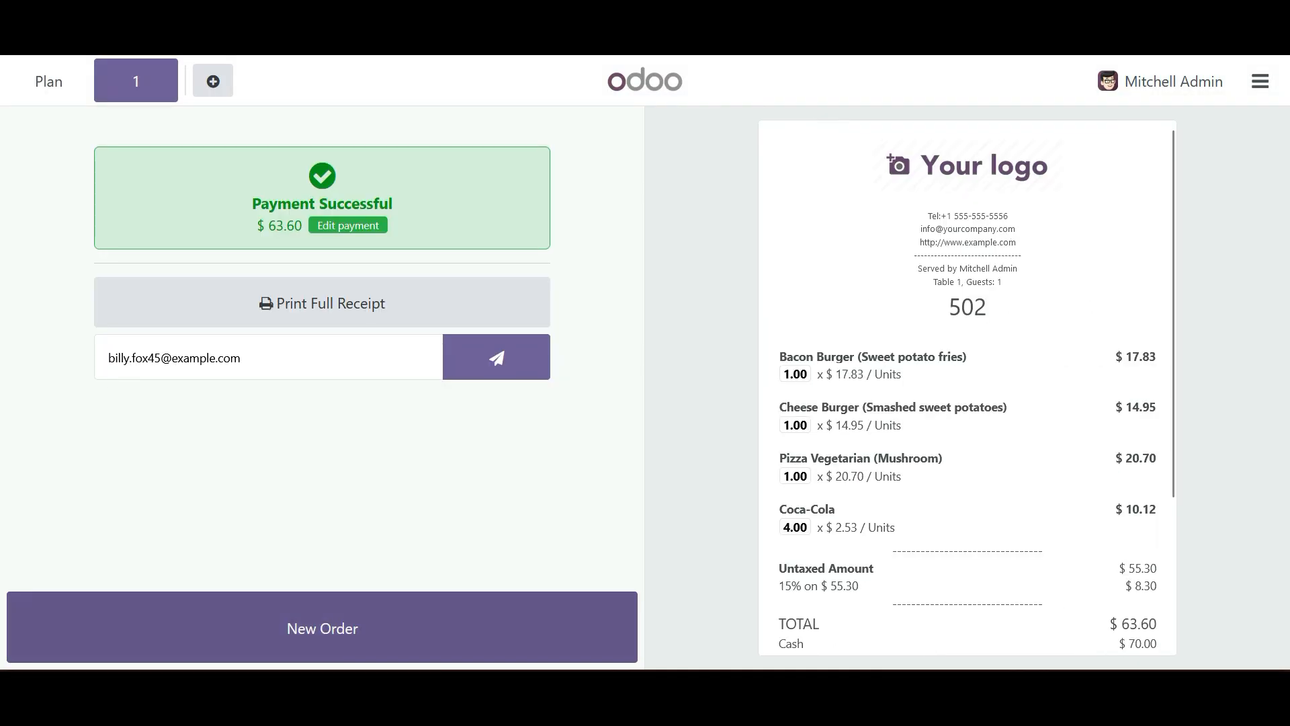
- Review the full receipt of table 1's paid order and go on to a new order
{"action": "scroll", "coordinate": [968, 387], "scroll_direction": "down", "scroll_amount": 3}
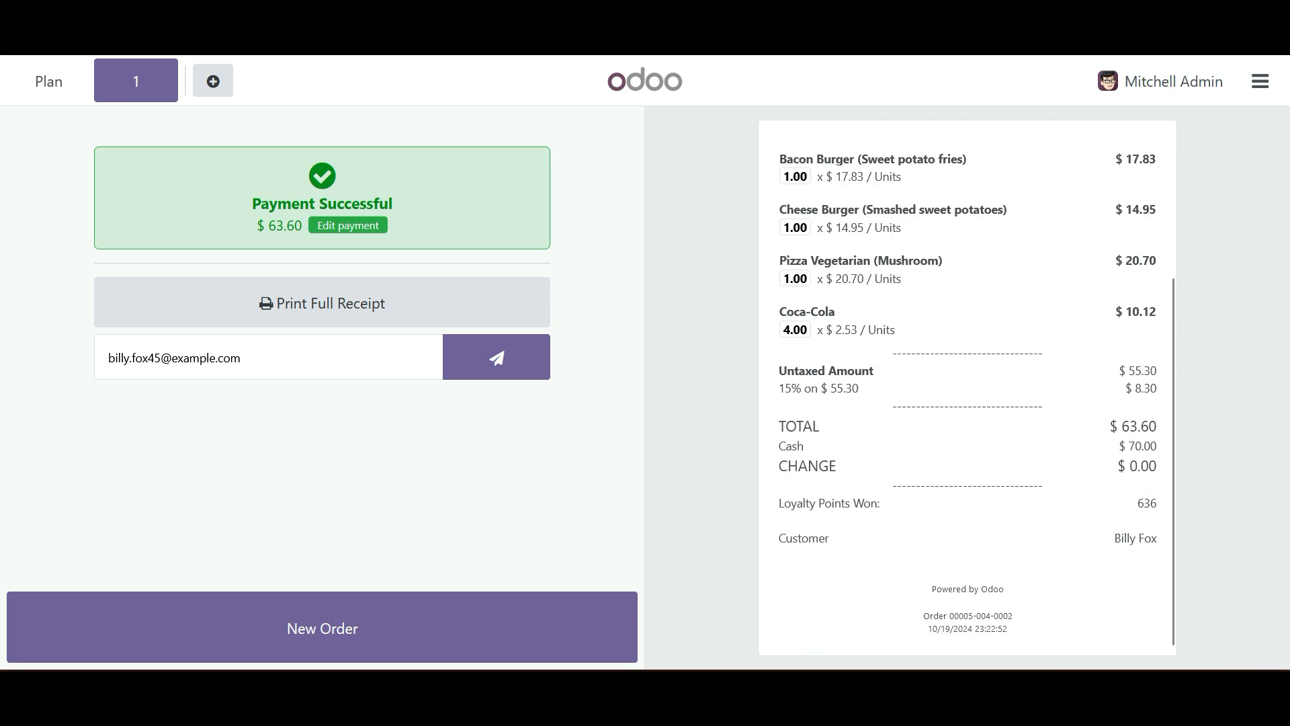
{"action": "scroll", "coordinate": [968, 388], "scroll_direction": "up", "scroll_amount": 3}
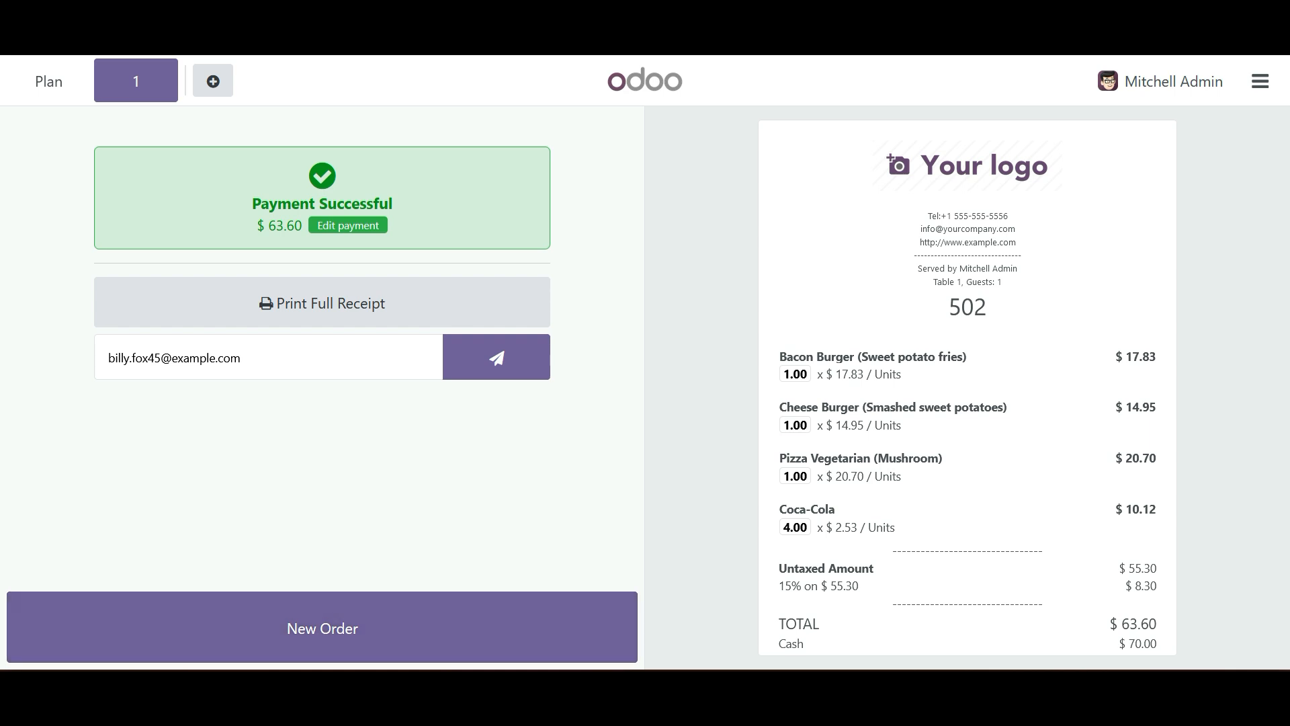
{"action": "left_click", "coordinate": [321, 627]}
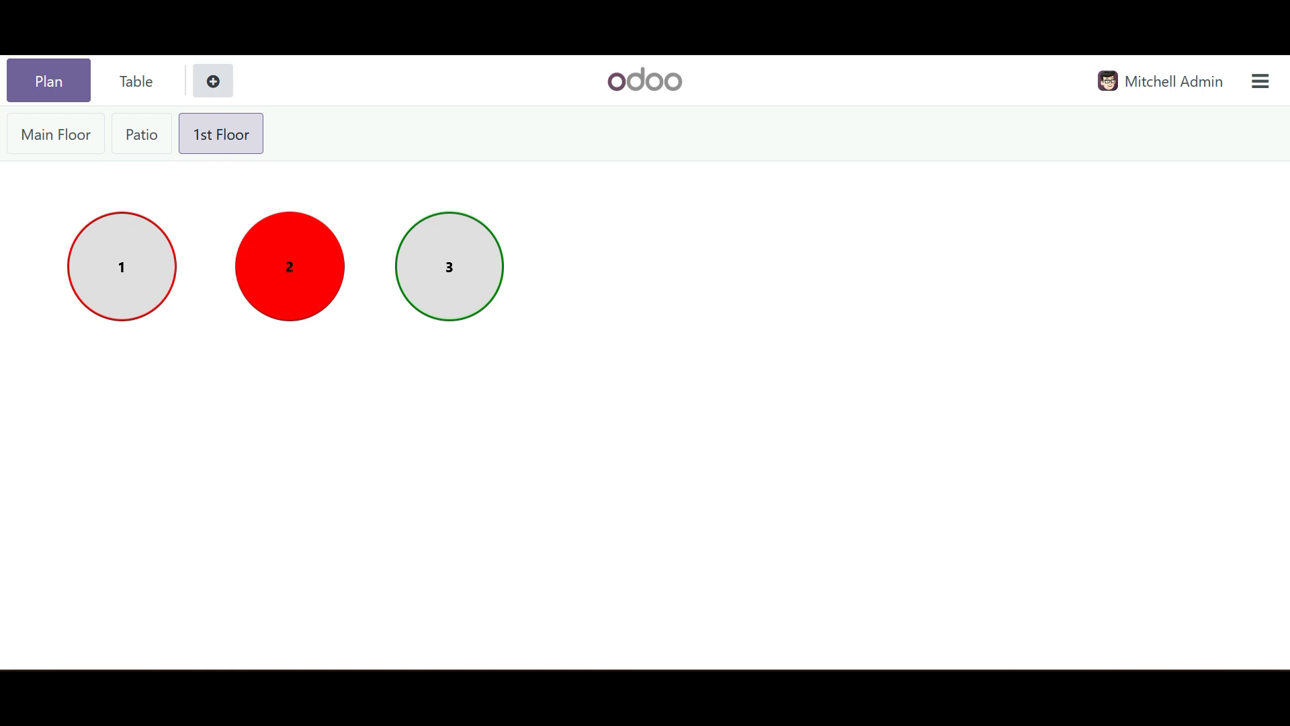
- Look at the 1st Floor plan in edit mode, save it without changes and switch the floor view
{"action": "left_click", "coordinate": [1260, 82]}
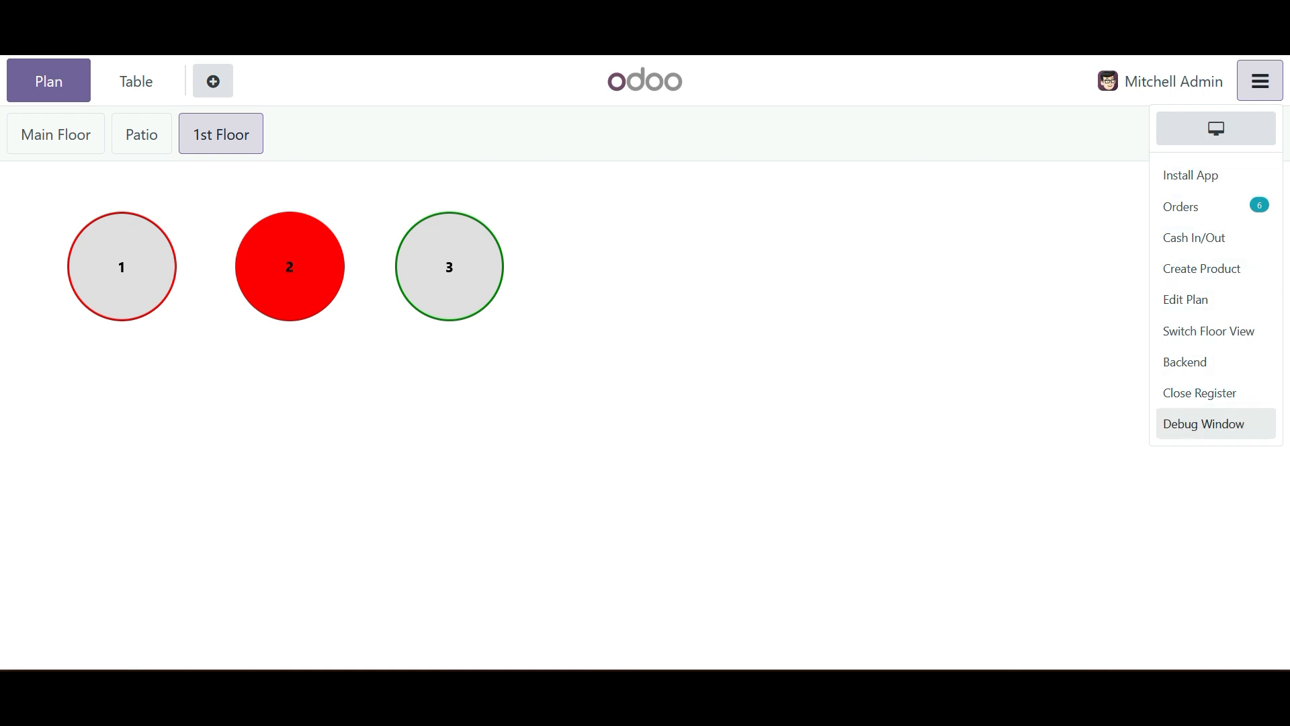
{"action": "left_click", "coordinate": [1185, 299]}
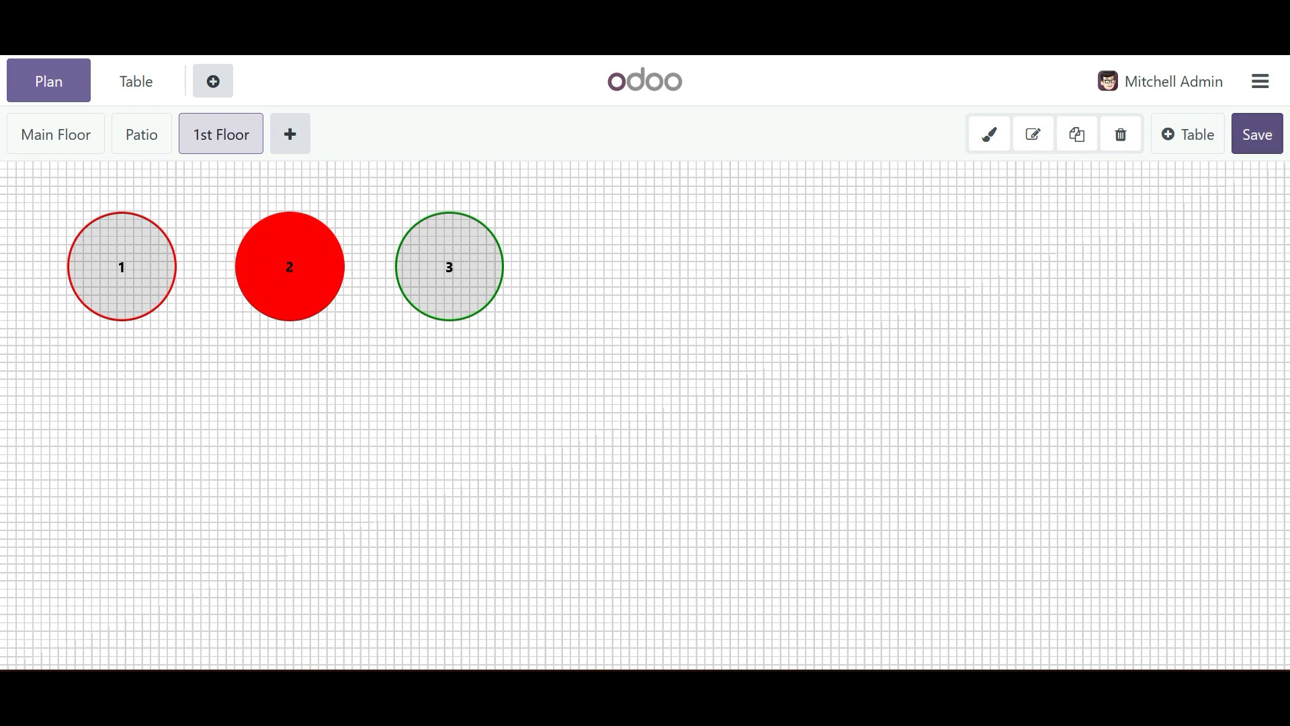
{"action": "left_click", "coordinate": [1258, 134]}
{"action": "left_click", "coordinate": [1261, 81]}
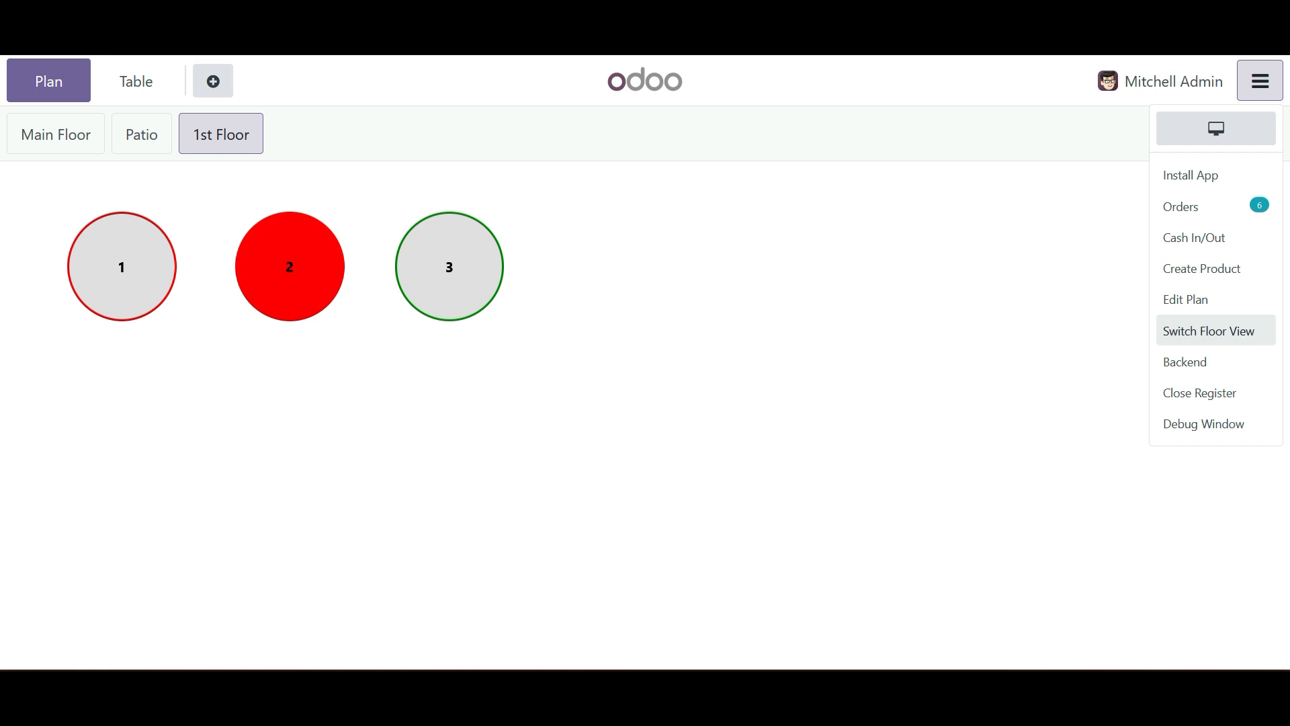
{"action": "left_click", "coordinate": [1208, 331]}
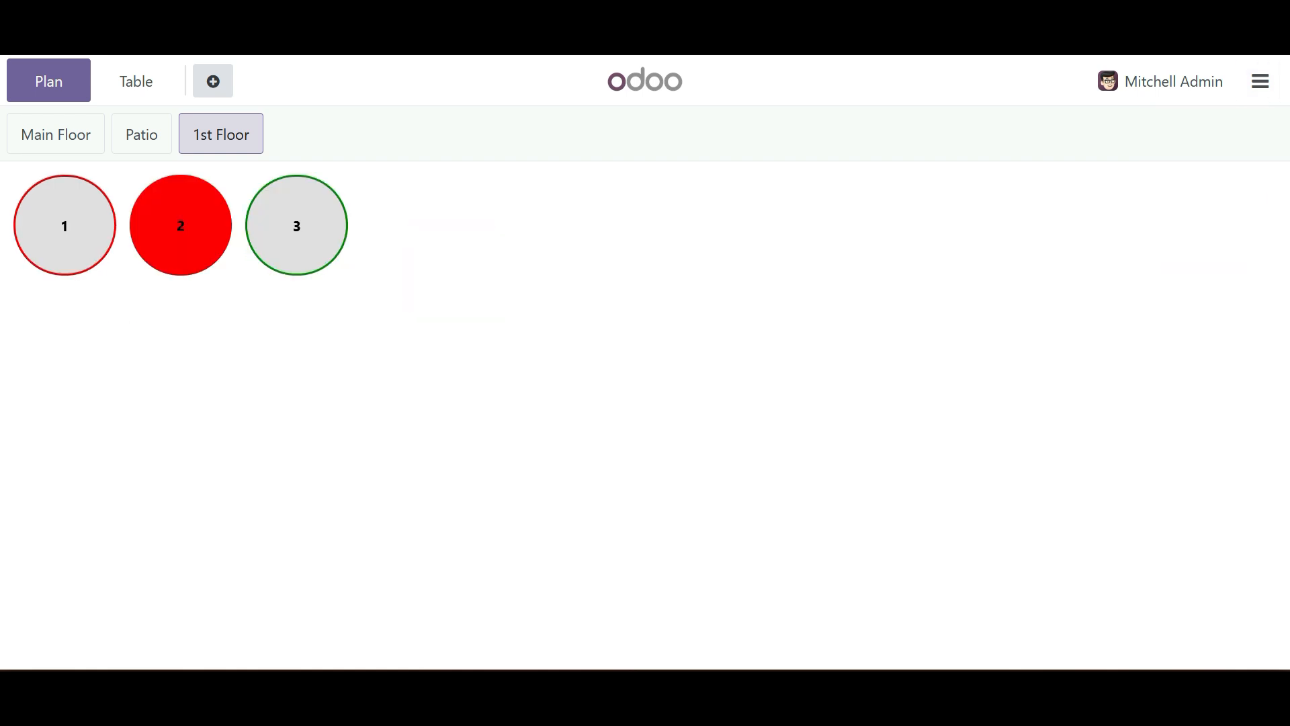
- Look at the fields of the new product form and discard it without entering anything
{"action": "left_click", "coordinate": [1261, 81]}
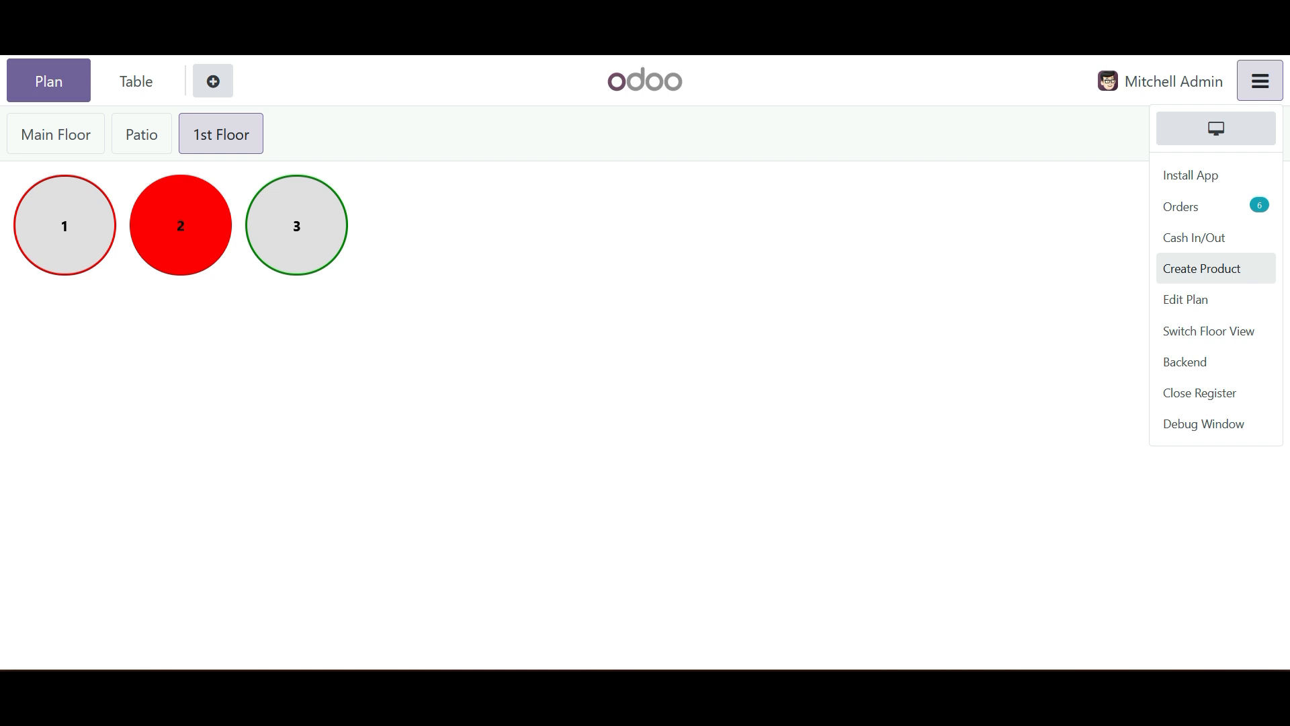
{"action": "left_click", "coordinate": [1202, 269]}
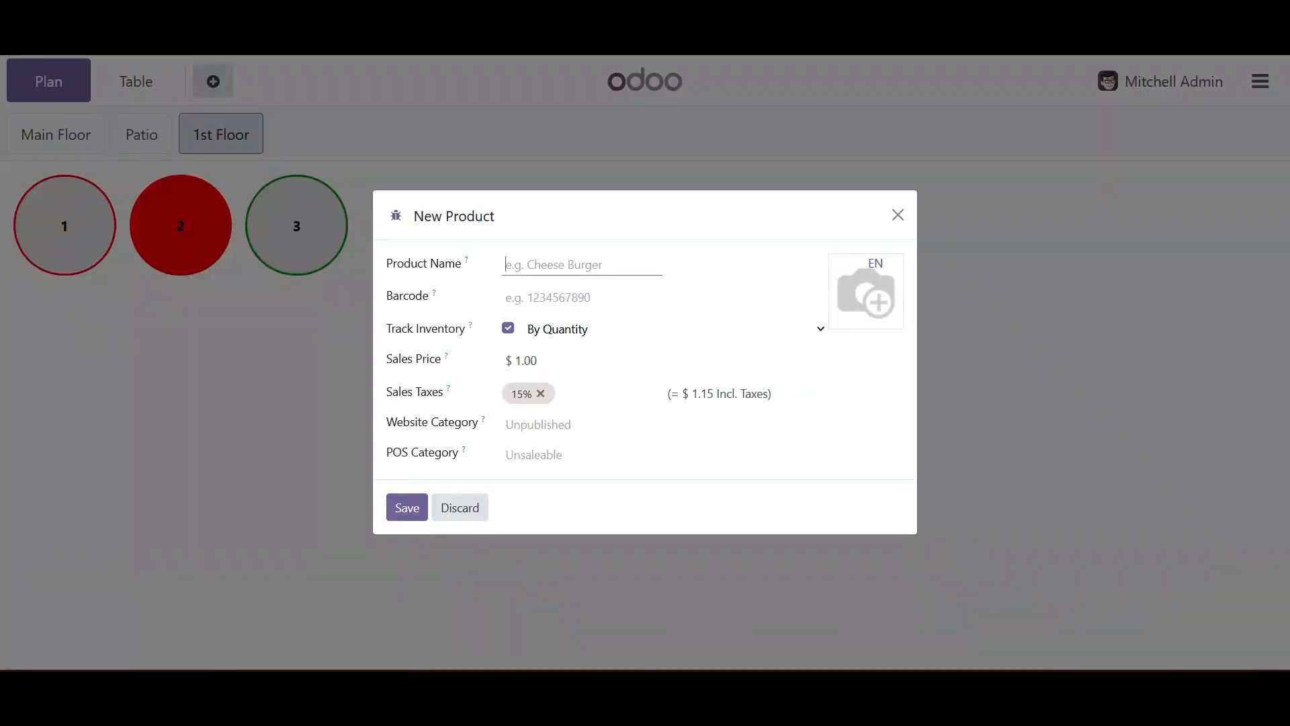
{"action": "mouse_move", "coordinate": [843, 316]}
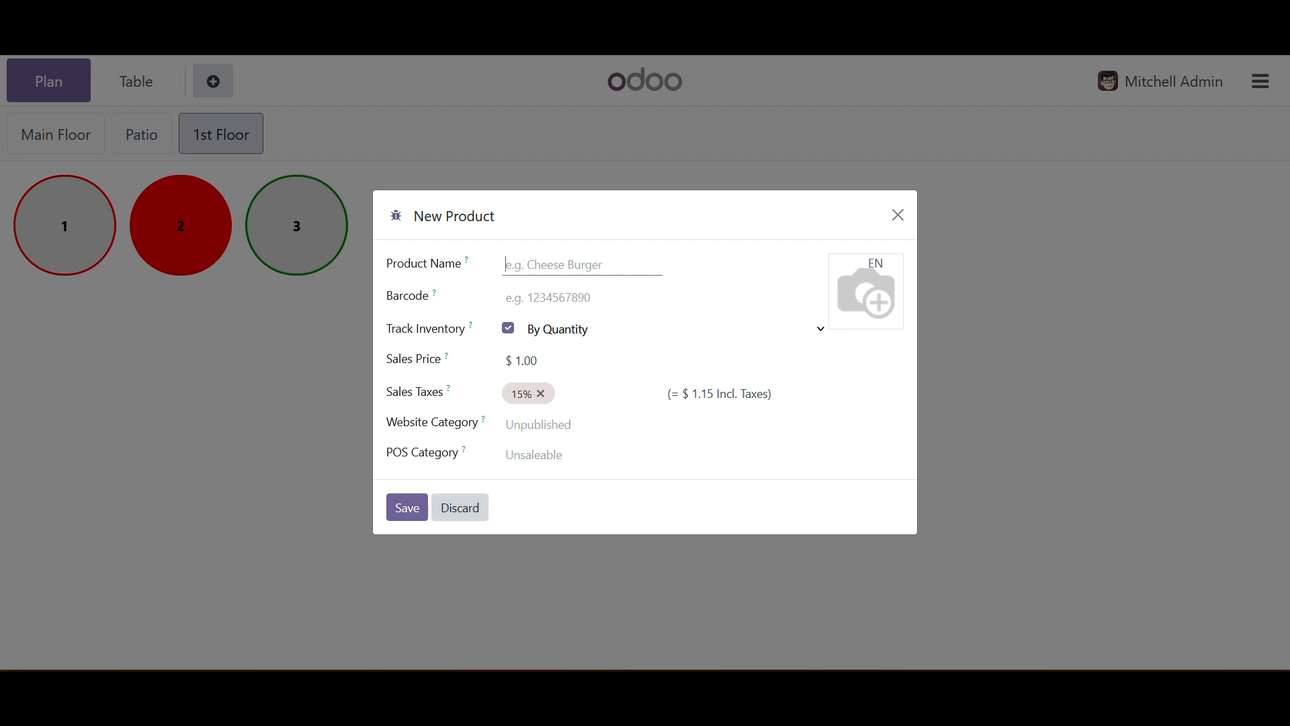
{"action": "left_click", "coordinate": [460, 507]}
- Start a cash-out entry with the reason "given advance money to waiter"
{"action": "left_click", "coordinate": [1260, 81]}
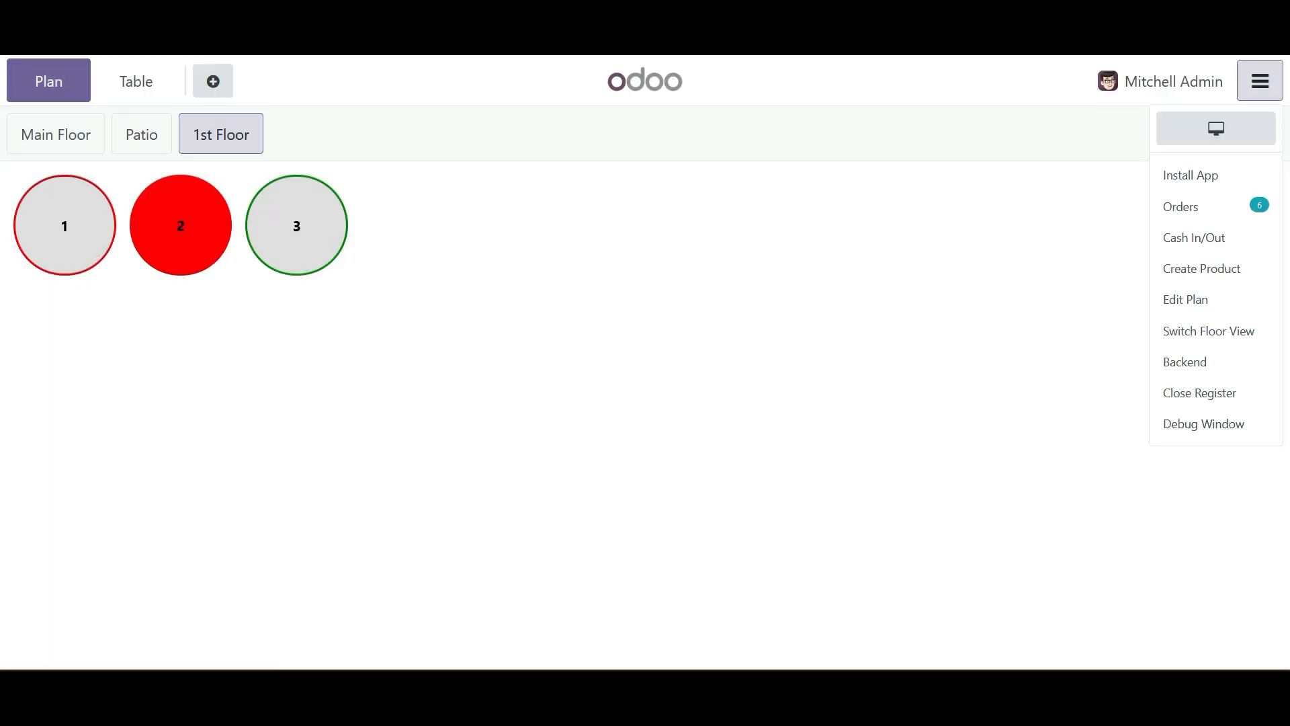
{"action": "left_click", "coordinate": [1194, 238]}
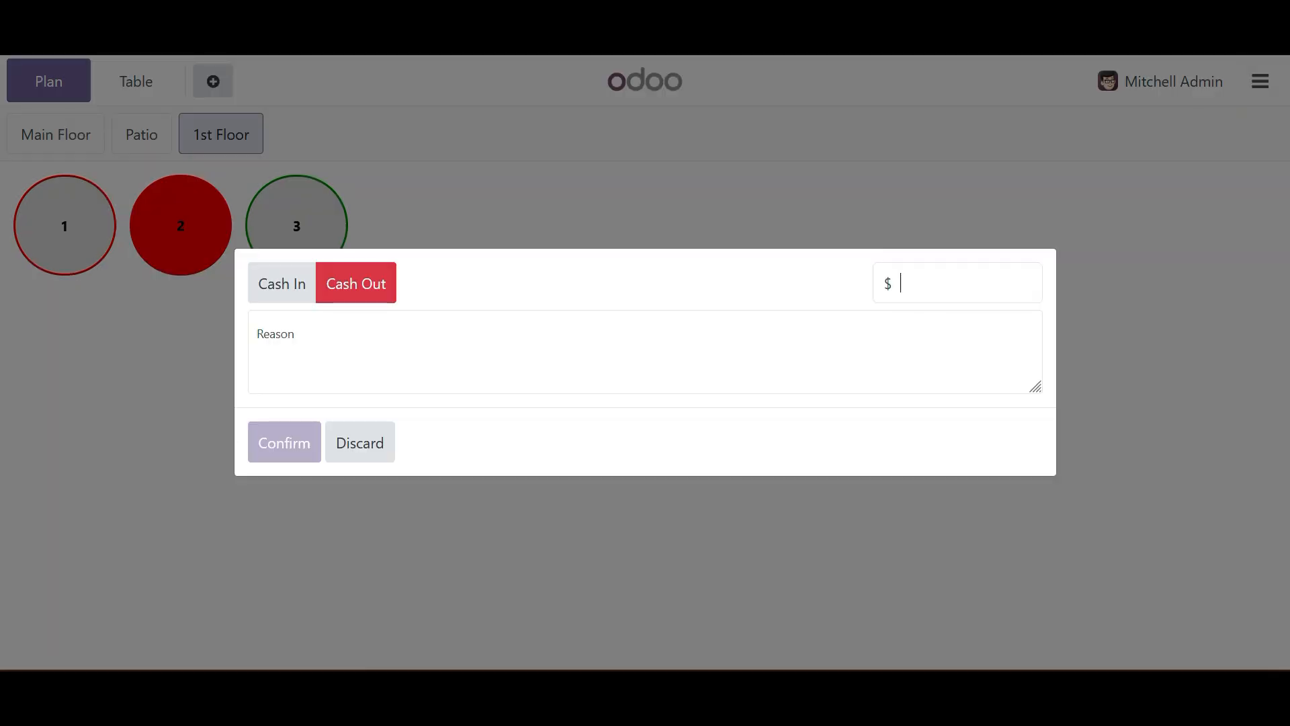
{"action": "left_click", "coordinate": [258, 340]}
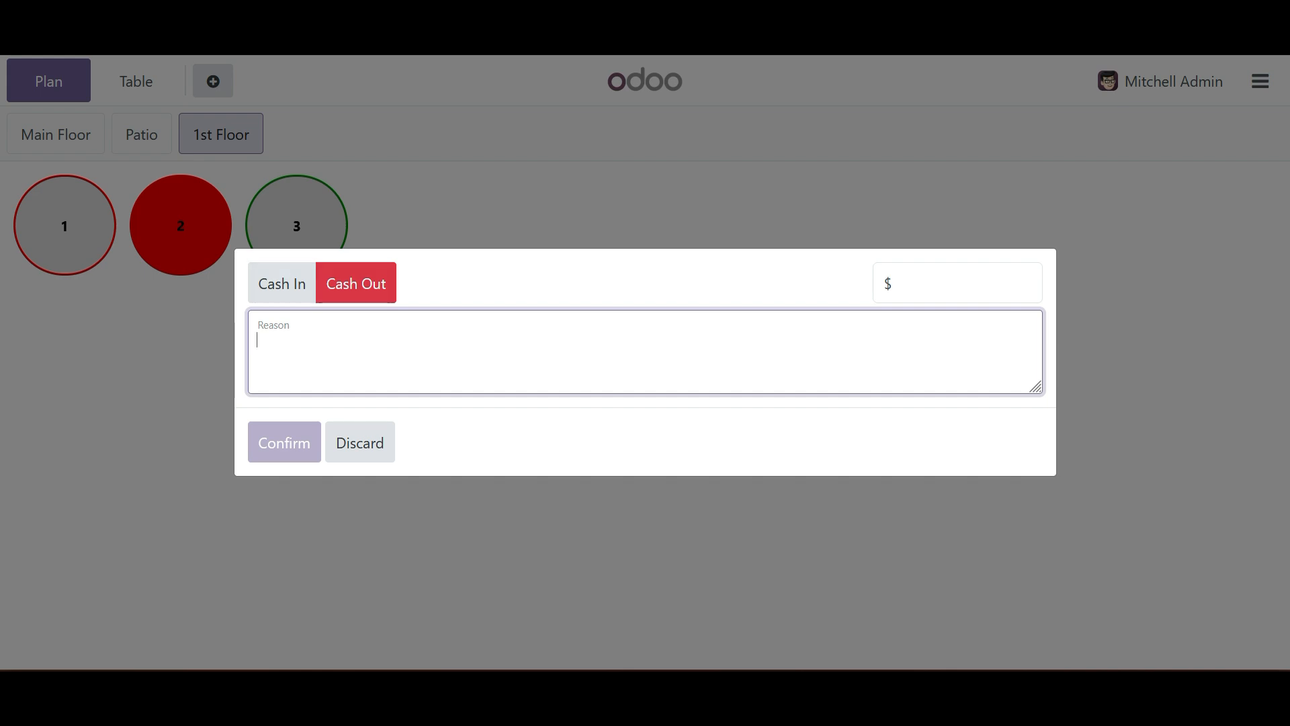
{"action": "type", "text": "given "}
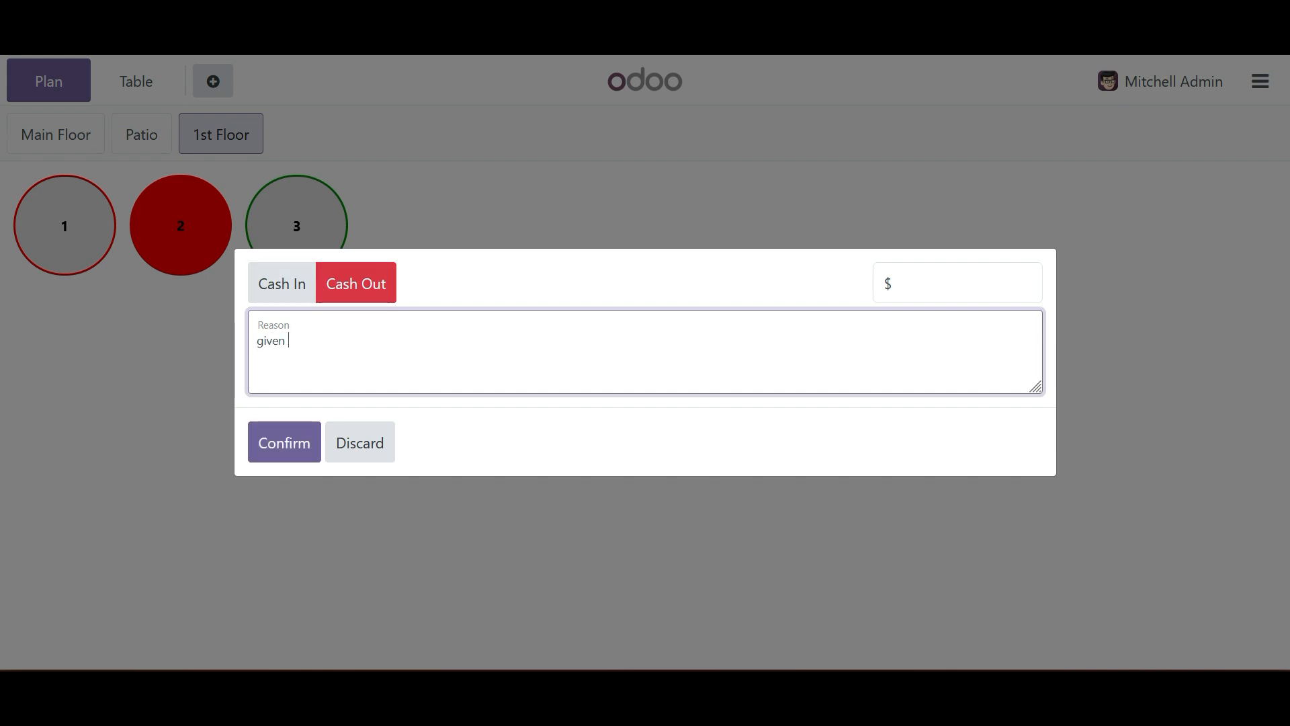
{"action": "type", "text": "advance money to waiter"}
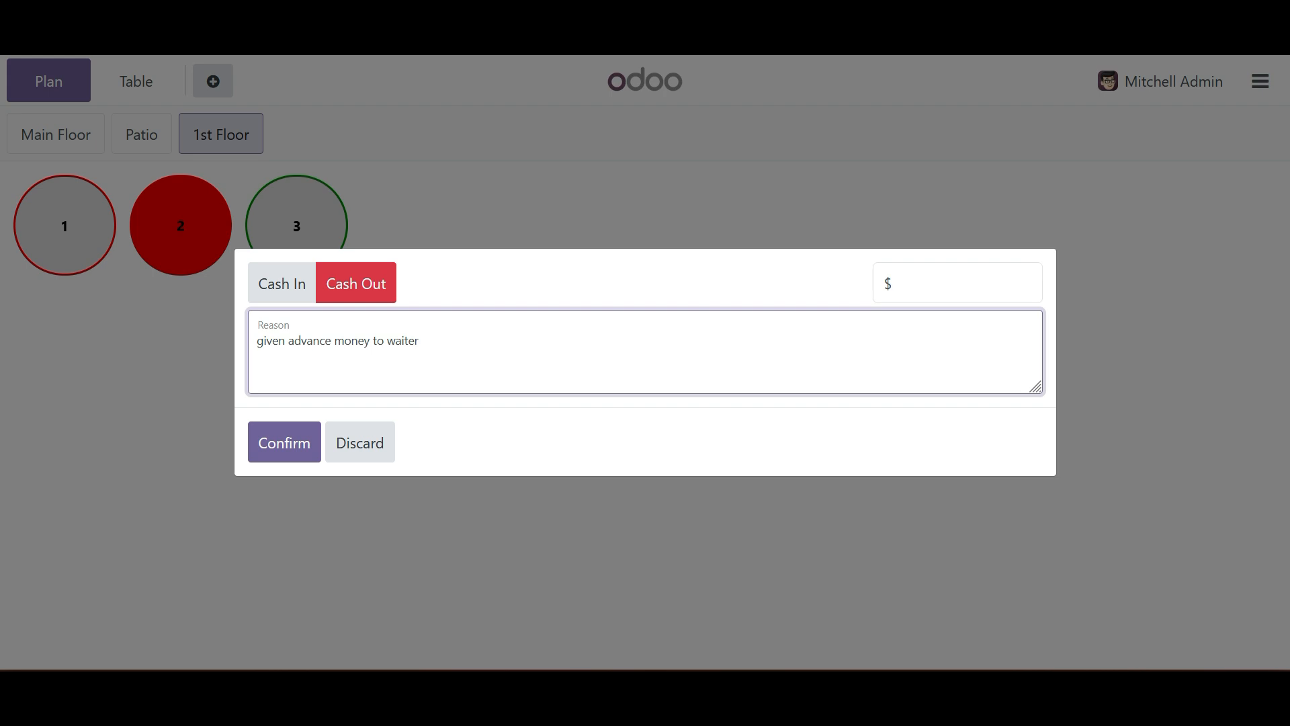
- Set the cash-out amount to $5 and confirm the entry
{"action": "left_click", "coordinate": [901, 283]}
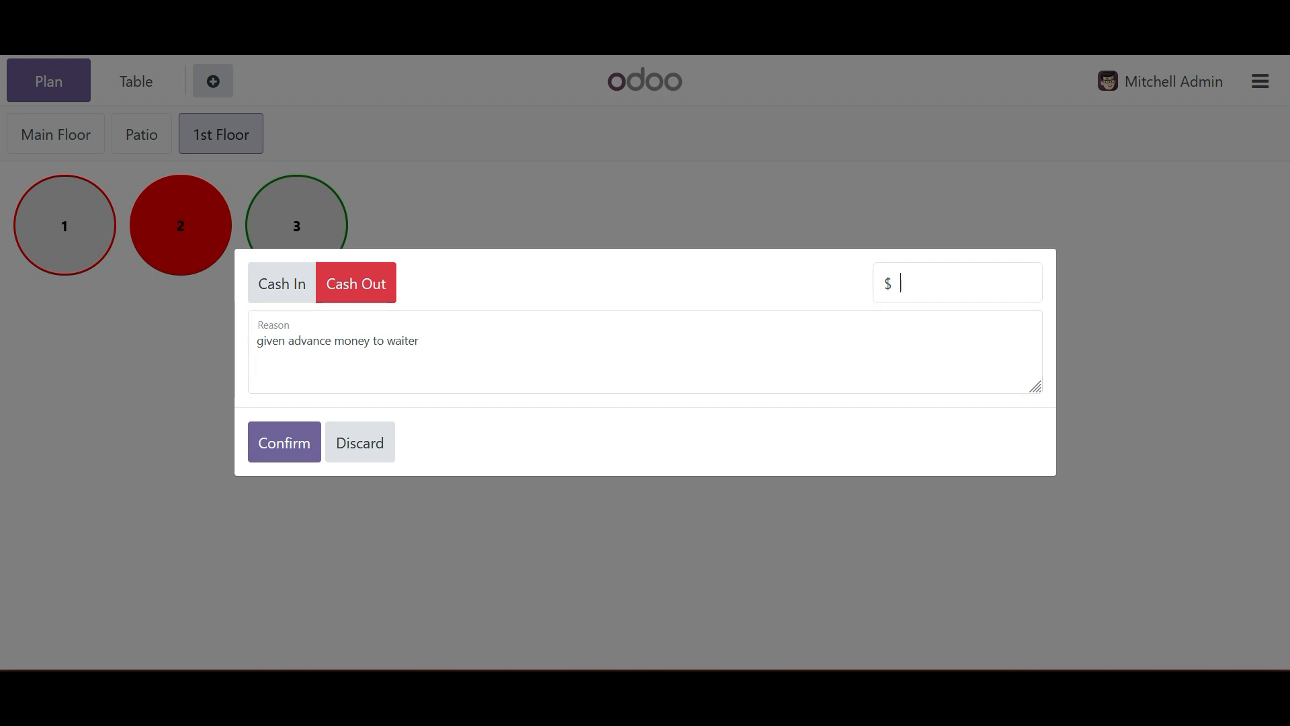
{"action": "type", "text": "5"}
{"action": "left_click", "coordinate": [284, 443]}
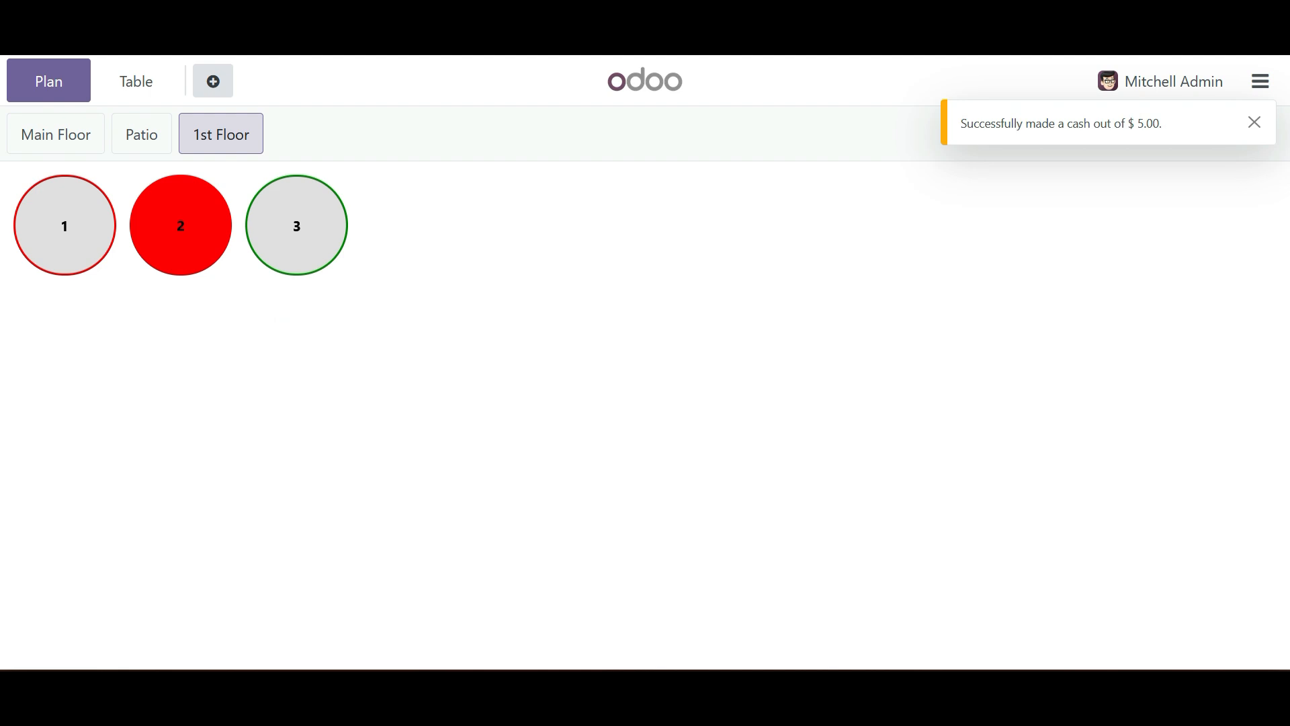
- Examine the list of all active orders and return to the floor plan
{"action": "left_click", "coordinate": [1260, 81]}
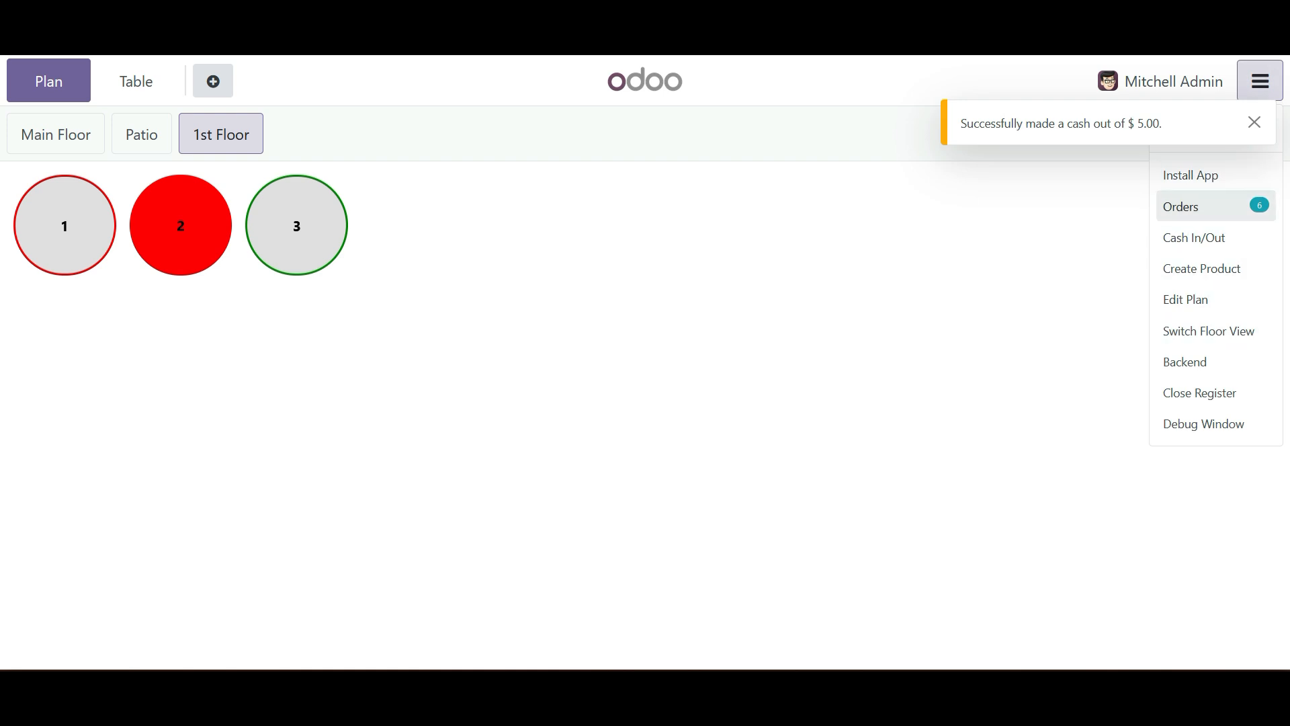
{"action": "left_click", "coordinate": [1200, 207]}
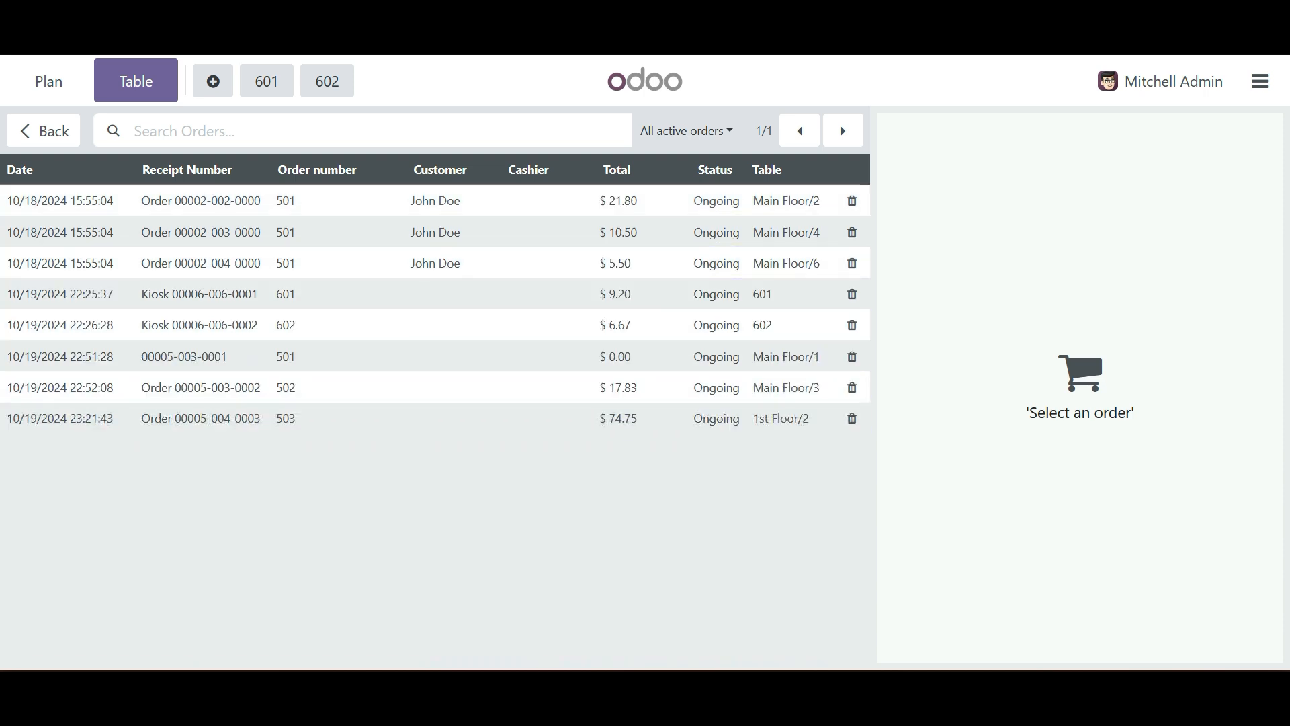
{"action": "left_click", "coordinate": [43, 131]}
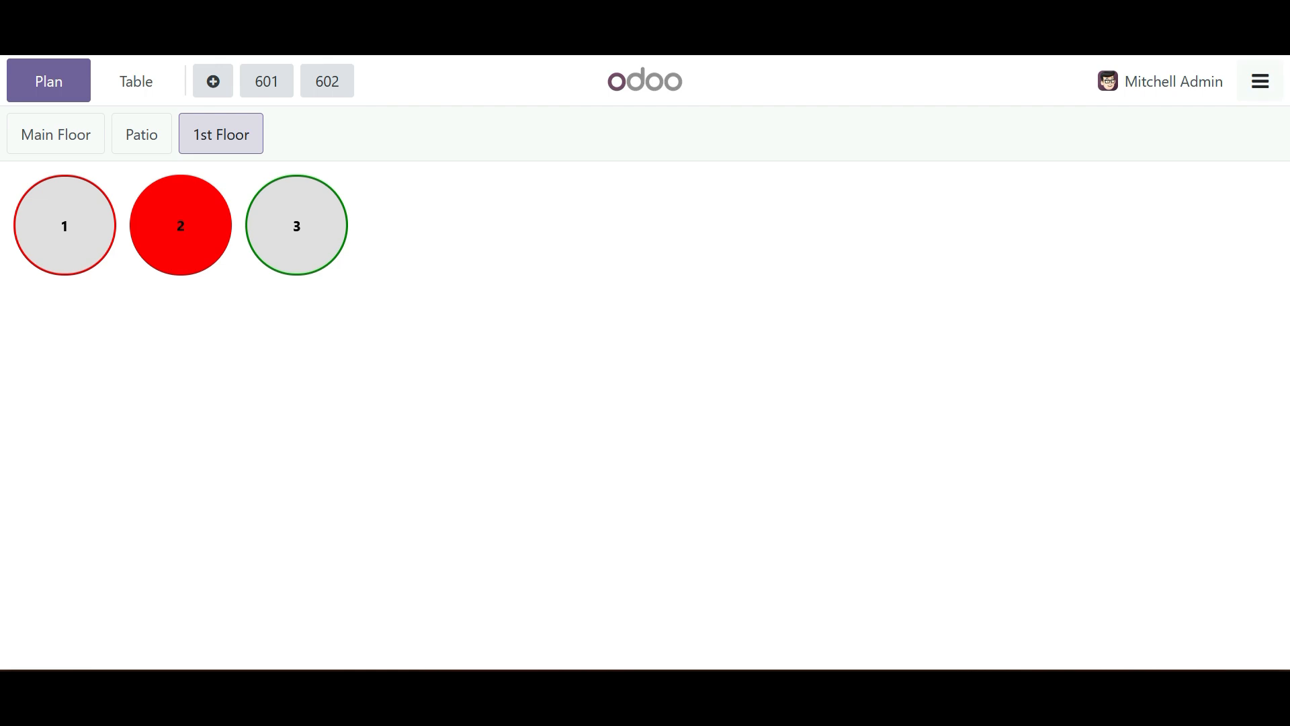
- Examine the register closing summary's cash count, card count and notes, and look at its cash in/out form without making an entry
{"action": "left_click", "coordinate": [1260, 82]}
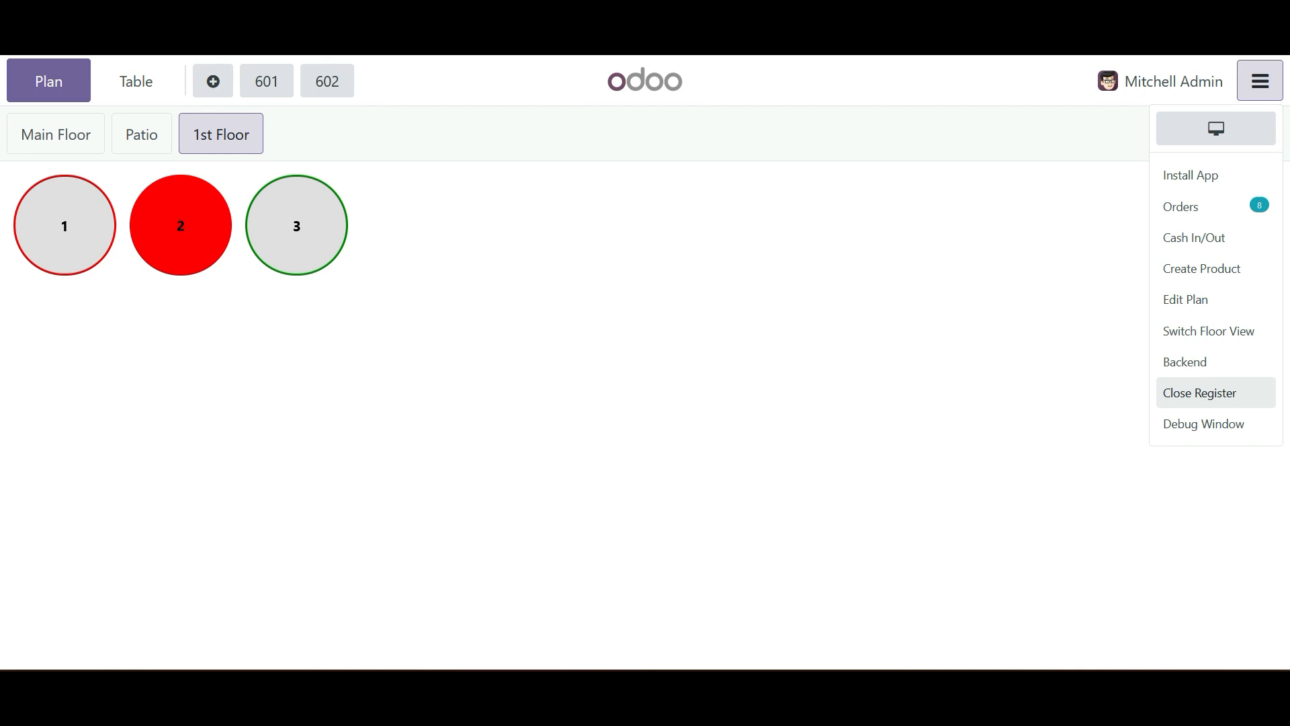
{"action": "left_click", "coordinate": [1199, 392]}
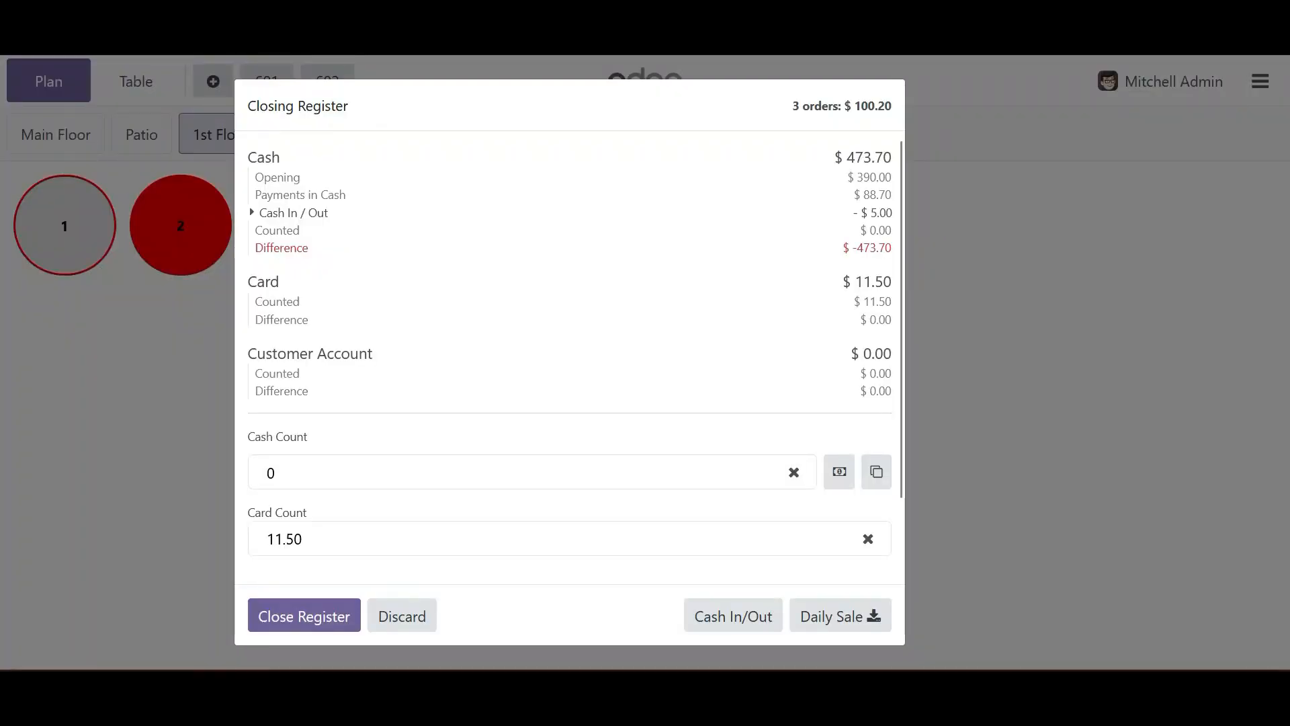
{"action": "scroll", "coordinate": [570, 357], "scroll_direction": "down", "scroll_amount": 2}
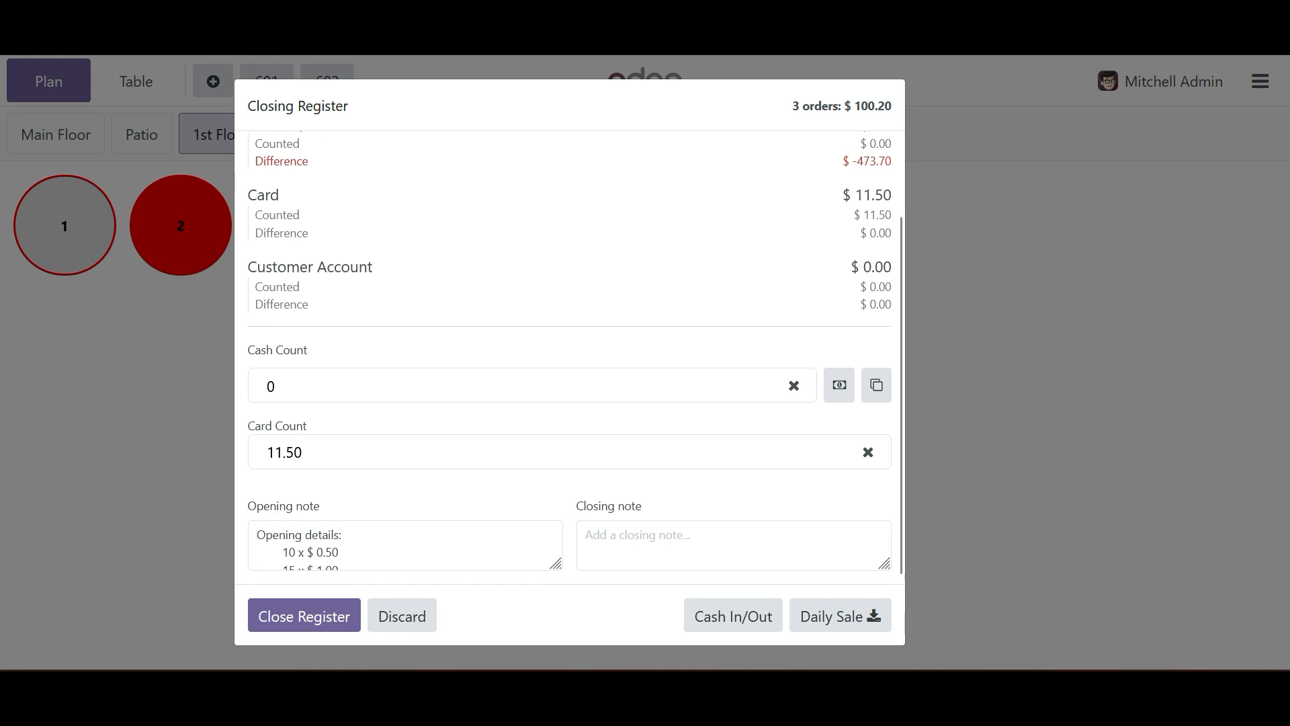
{"action": "double_click", "coordinate": [271, 386]}
{"action": "double_click", "coordinate": [293, 452]}
{"action": "double_click", "coordinate": [270, 386]}
{"action": "double_click", "coordinate": [293, 452]}
{"action": "double_click", "coordinate": [271, 386]}
{"action": "scroll", "coordinate": [406, 545], "scroll_direction": "down", "scroll_amount": 3}
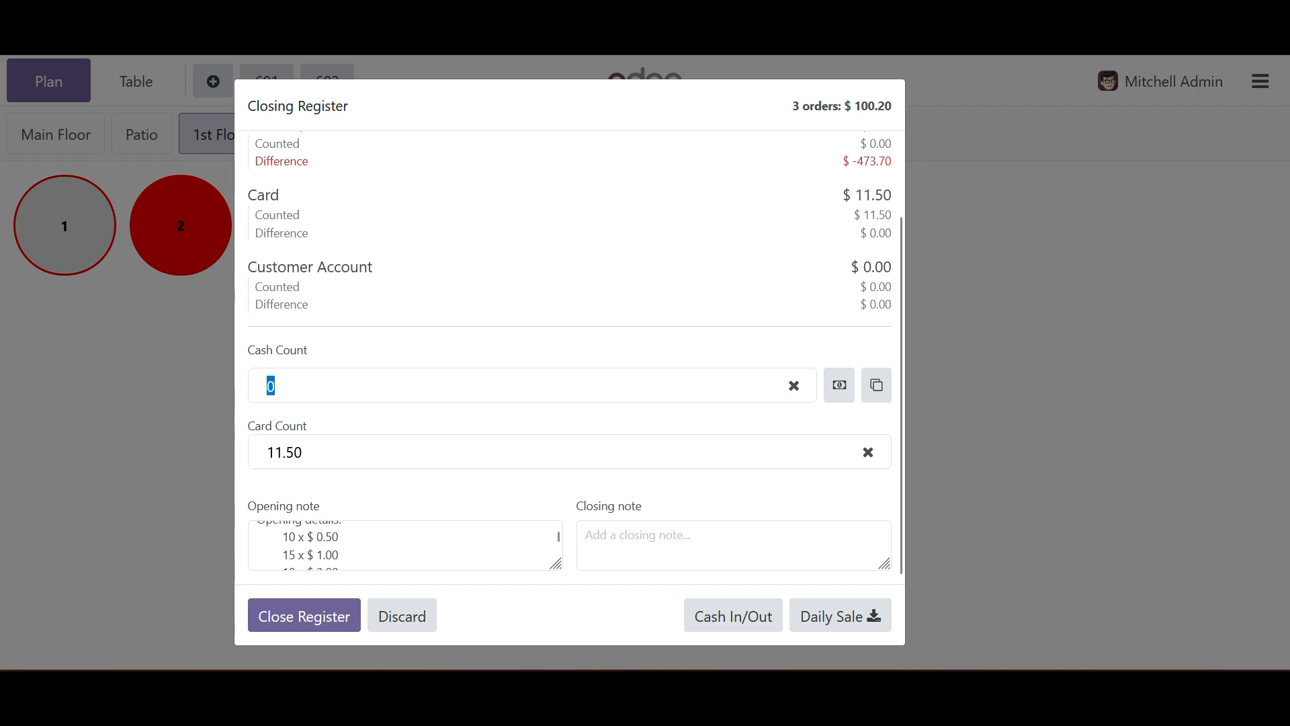
{"action": "scroll", "coordinate": [405, 545], "scroll_direction": "up", "scroll_amount": 3}
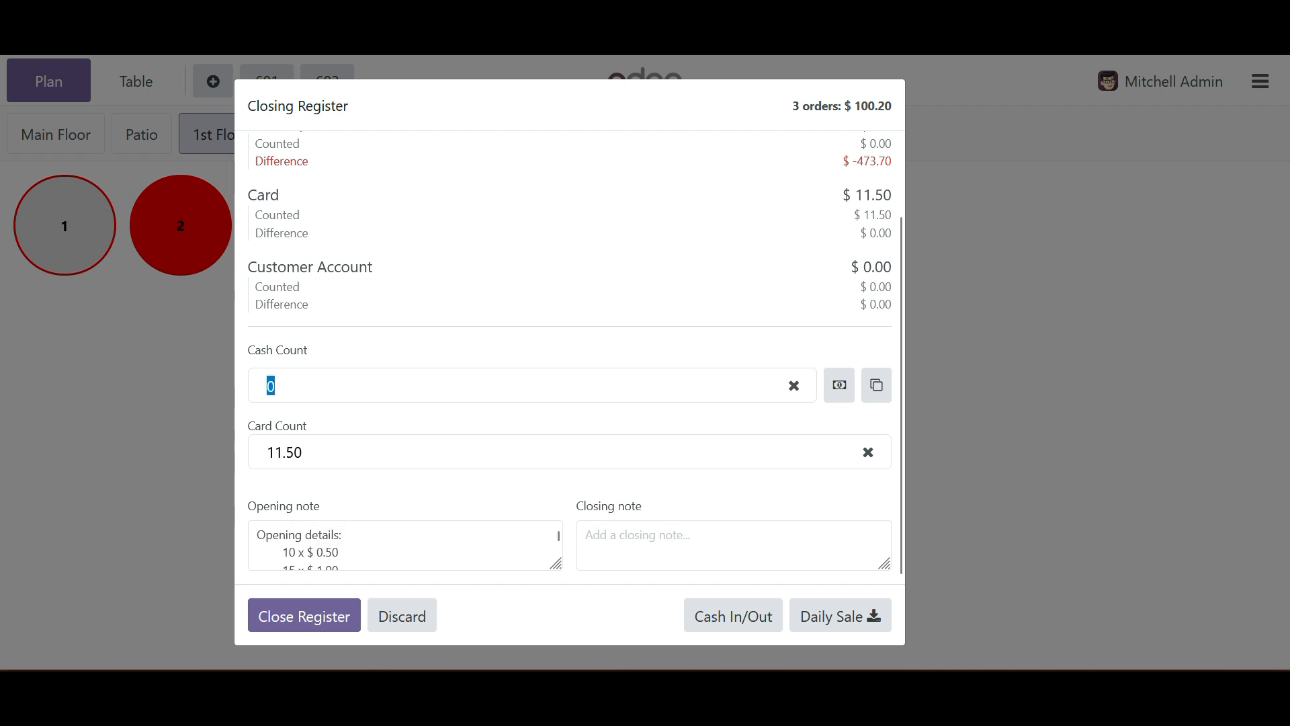
{"action": "left_click", "coordinate": [733, 545]}
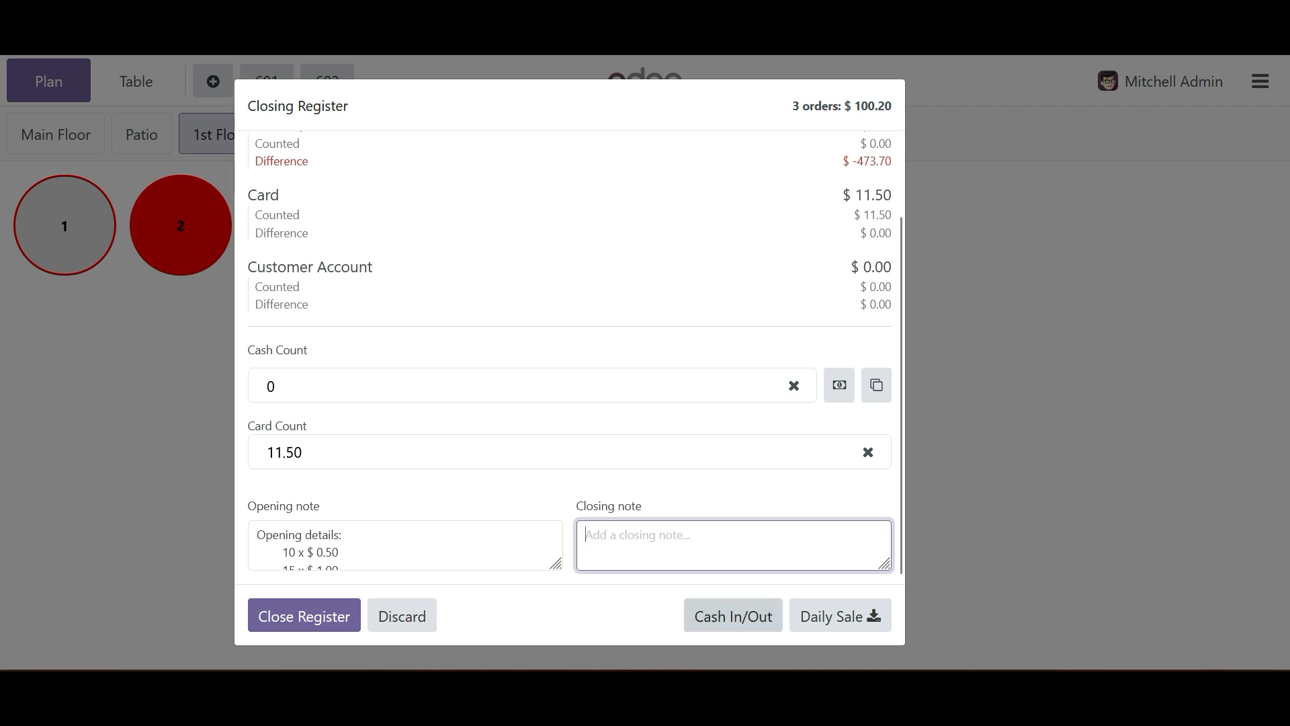
{"action": "left_click", "coordinate": [733, 616]}
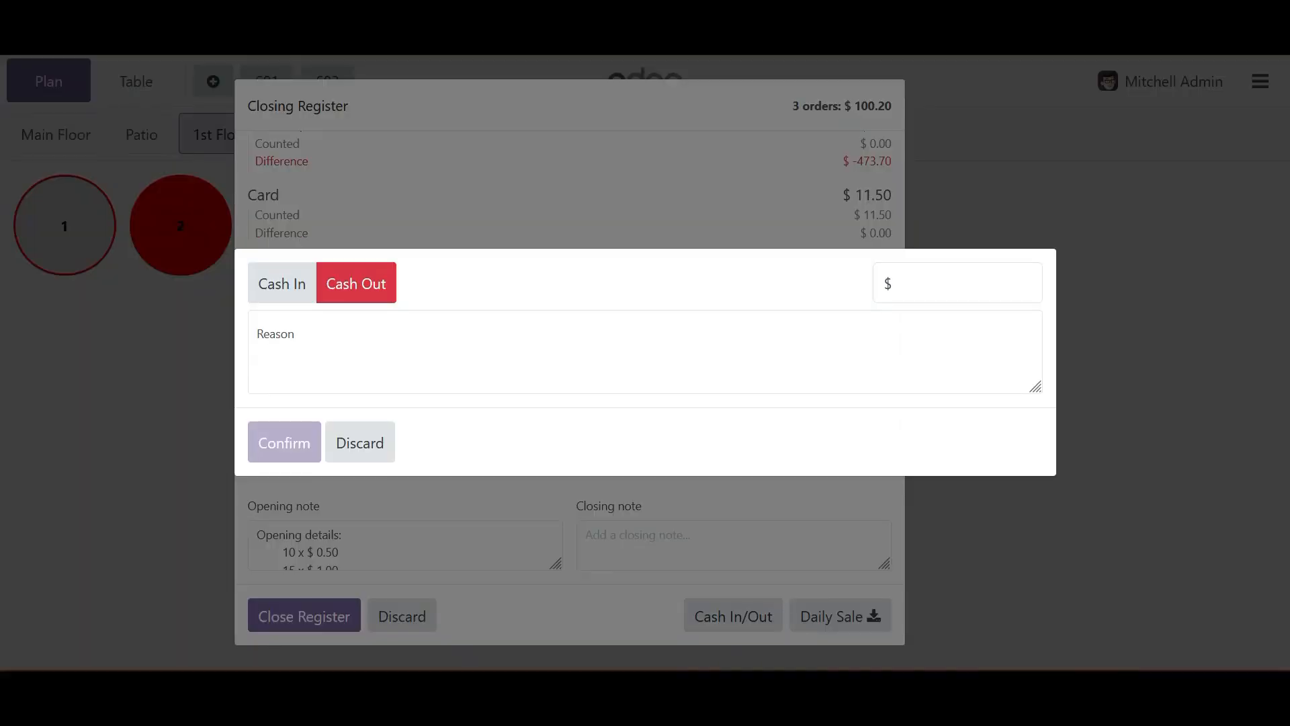
{"action": "left_click", "coordinate": [360, 442]}
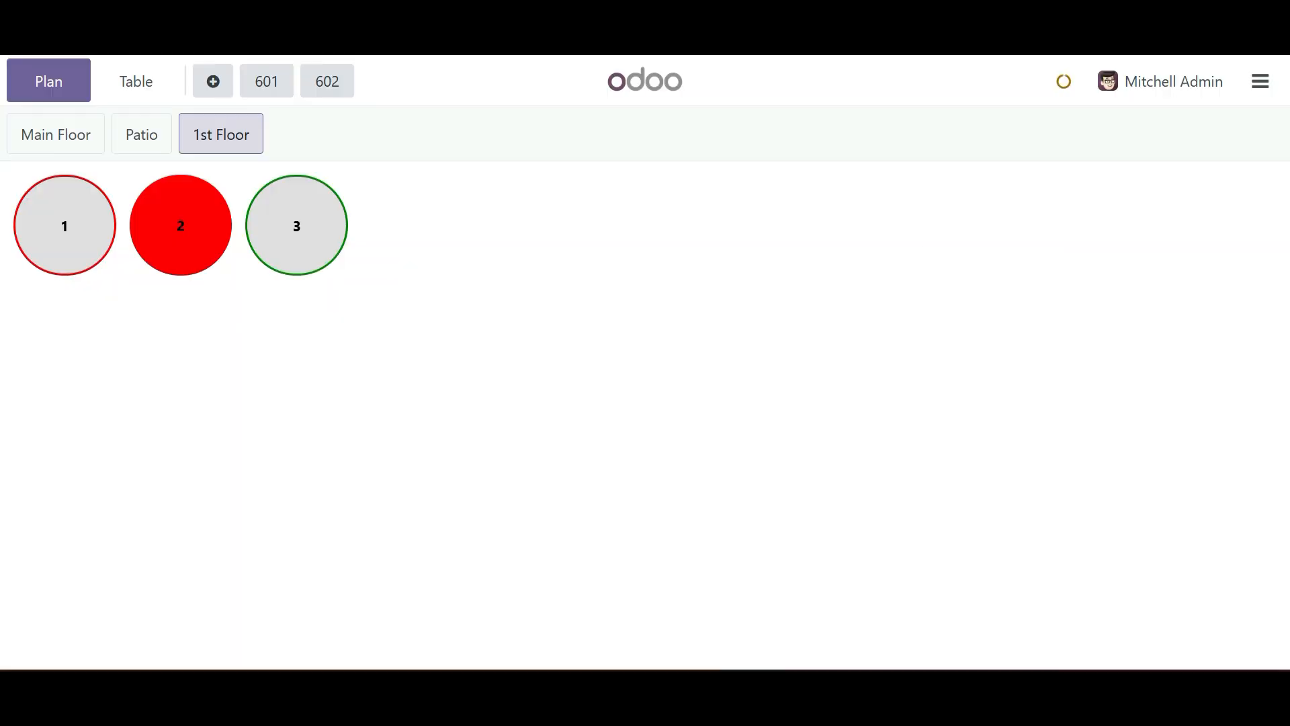
- Try to close the register despite the payments difference, and review the draft orders before returning to the floor plan
{"action": "left_click", "coordinate": [305, 616]}
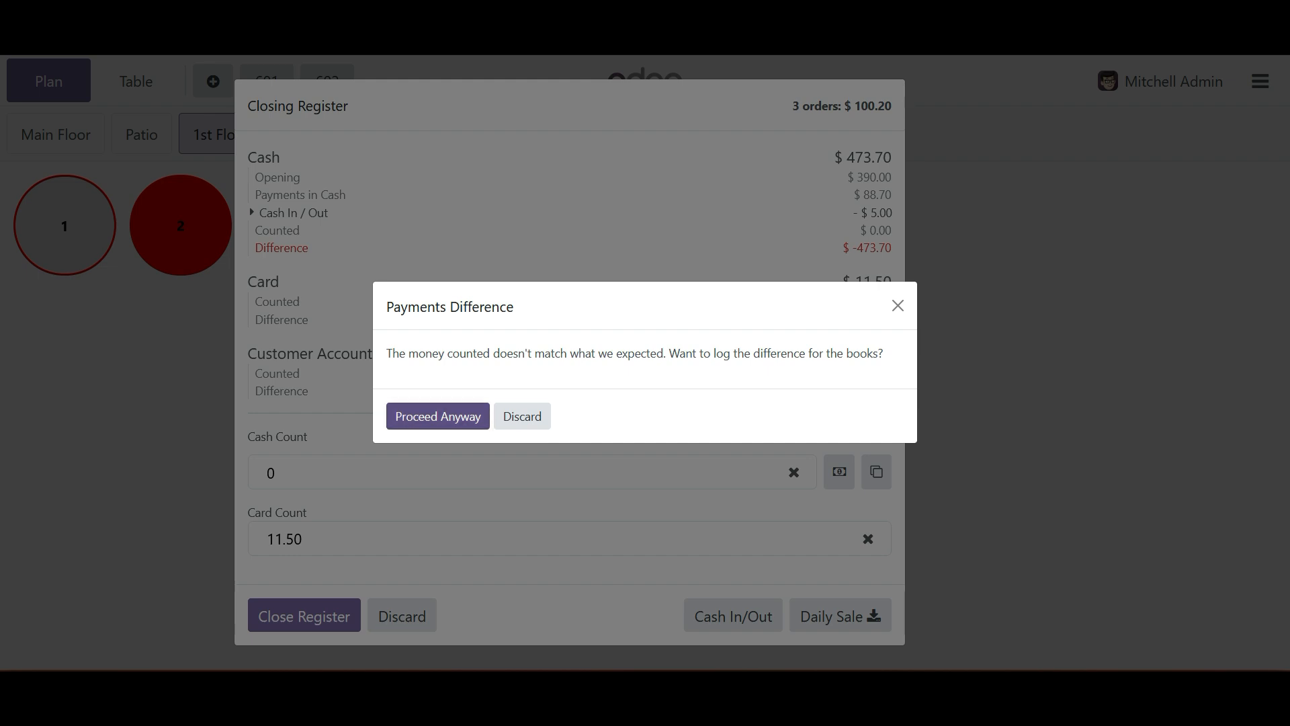
{"action": "left_click", "coordinate": [438, 416]}
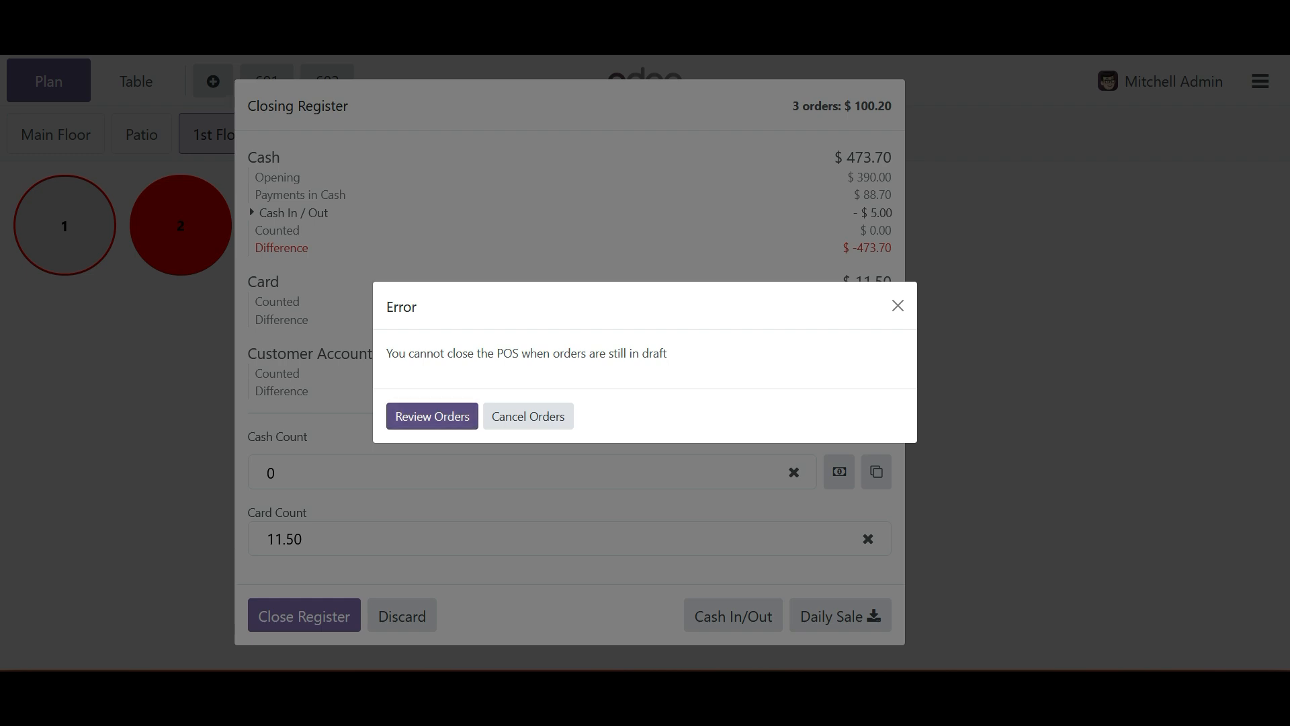
{"action": "left_click", "coordinate": [432, 416]}
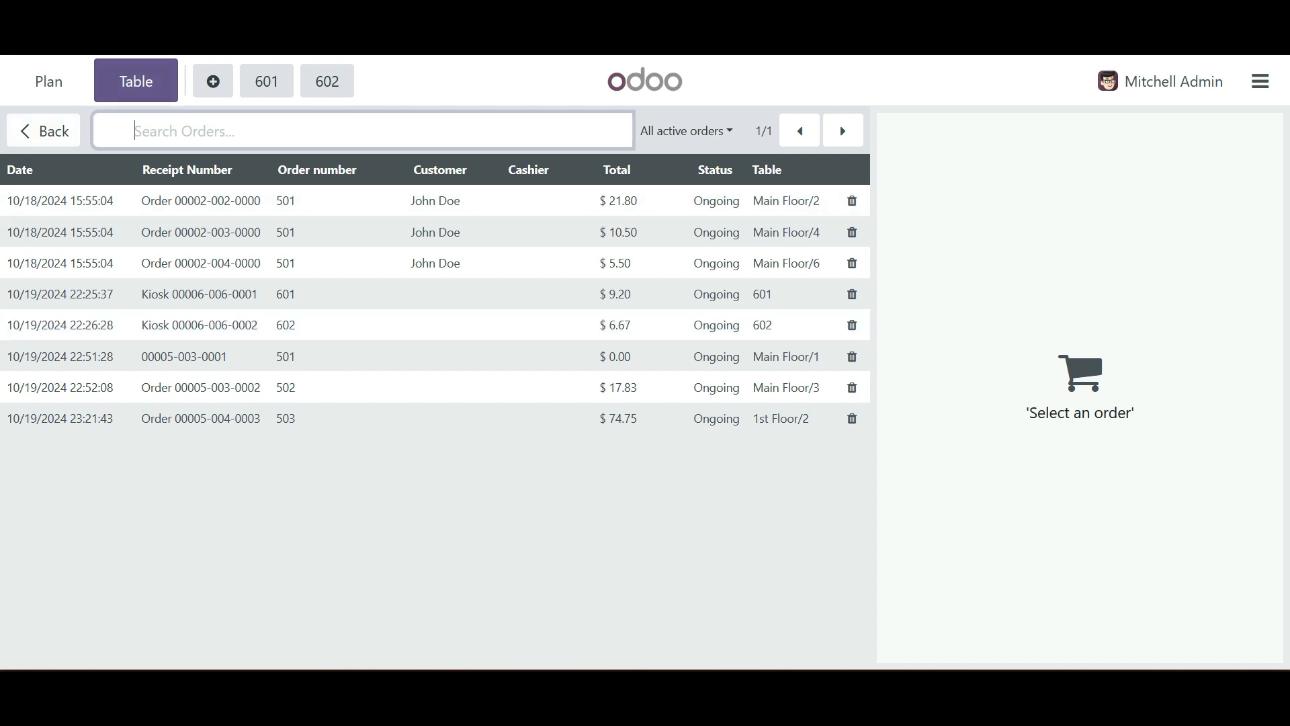
{"action": "left_click", "coordinate": [49, 82]}
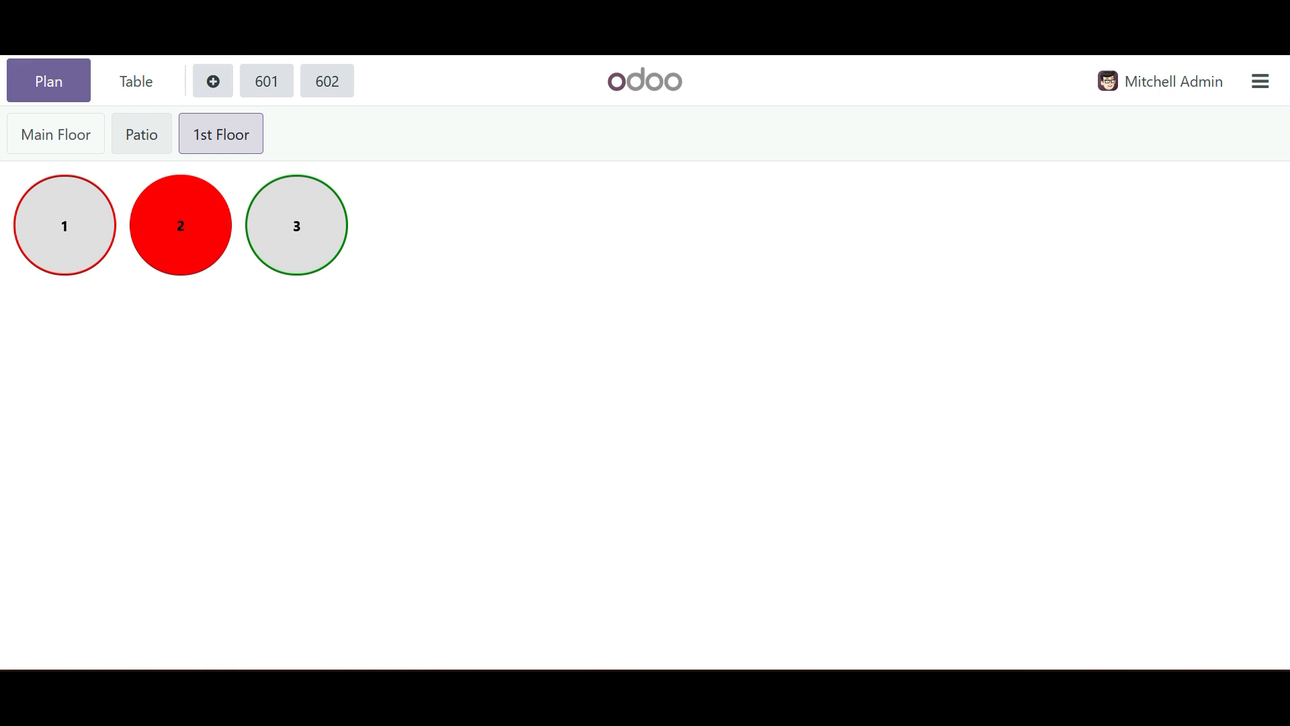
- Look through the tables on the Patio, Main Floor and 1st Floor plans
{"action": "left_click", "coordinate": [141, 134]}
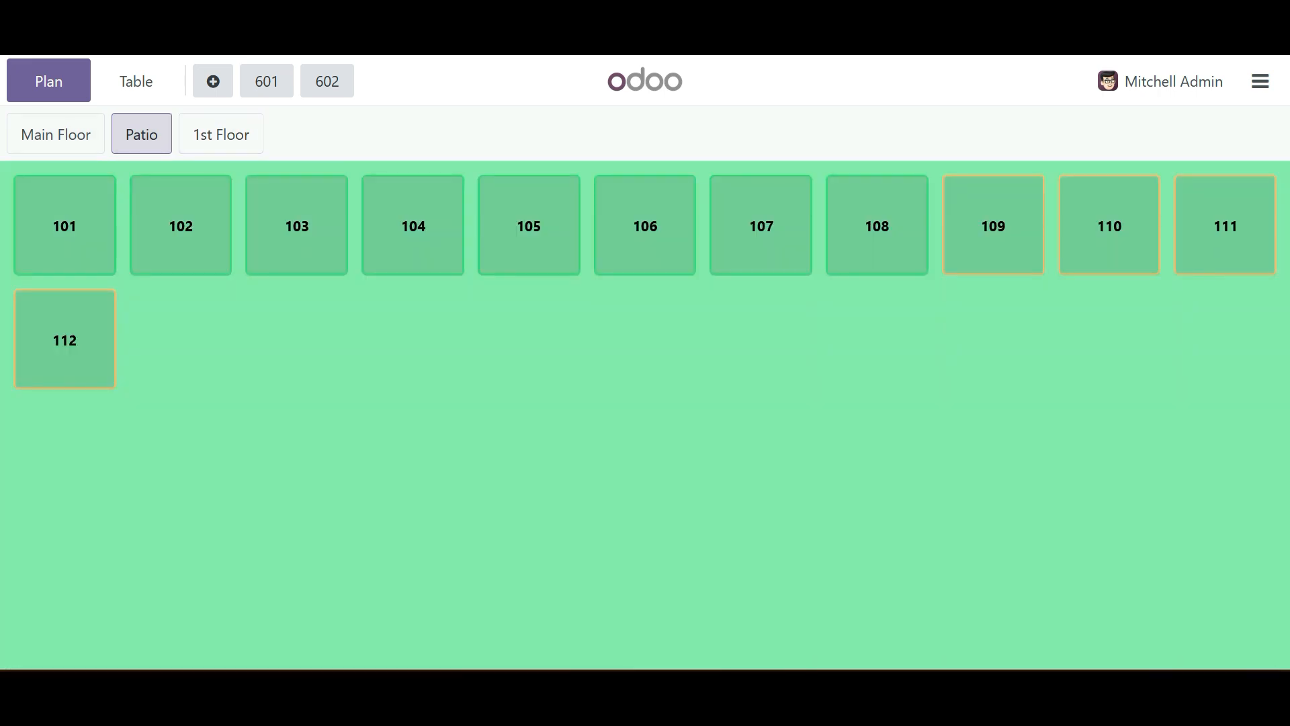
{"action": "left_click", "coordinate": [55, 135]}
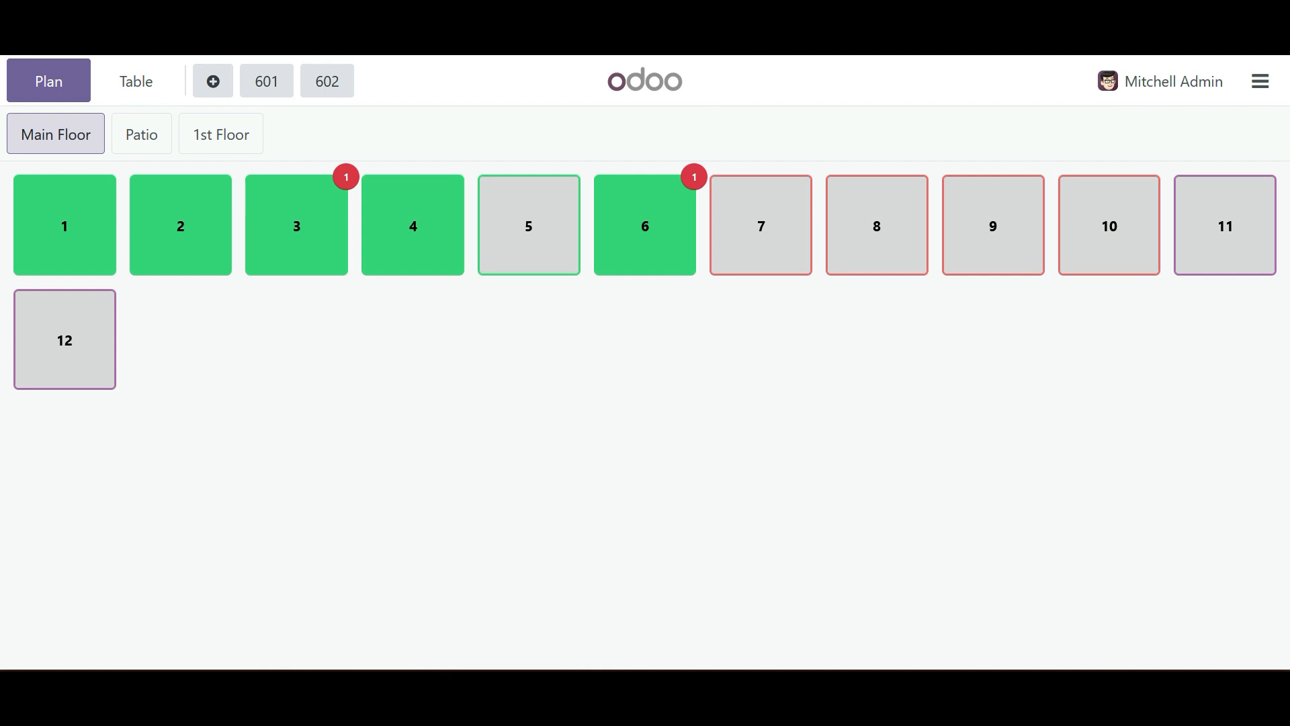
{"action": "left_click", "coordinate": [221, 134]}
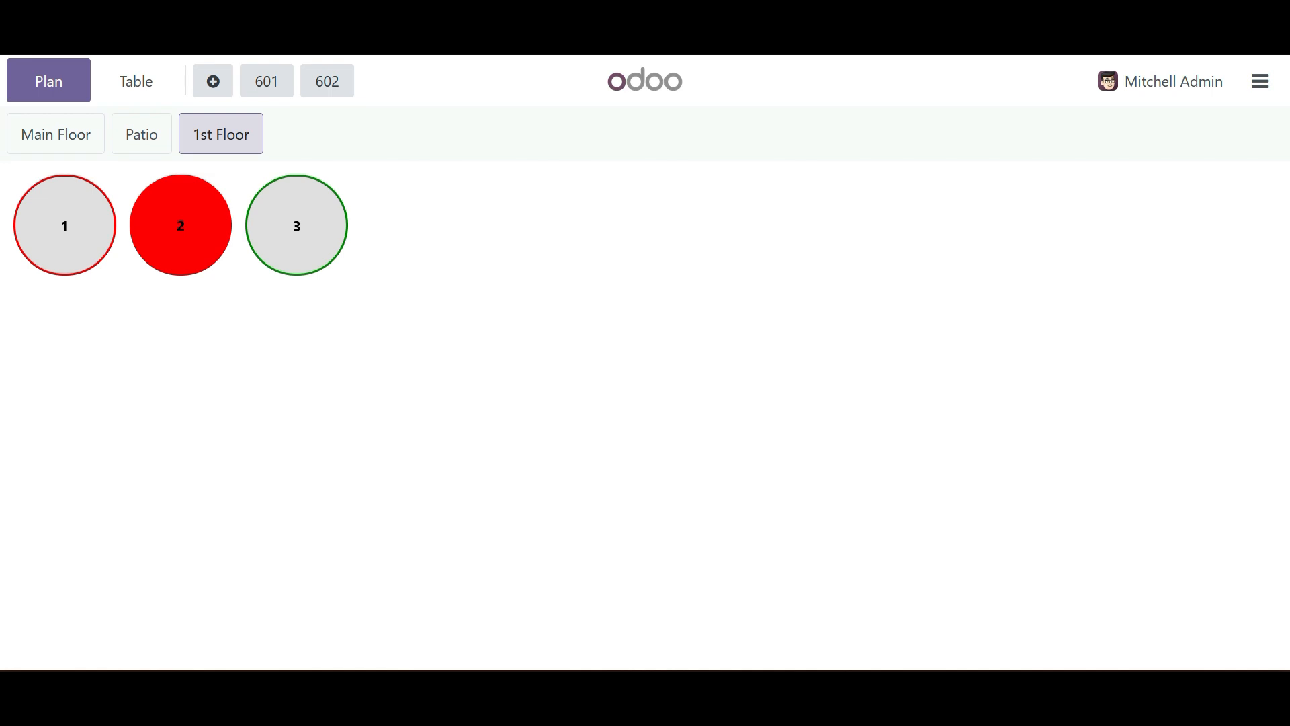
{"action": "left_click", "coordinate": [142, 134]}
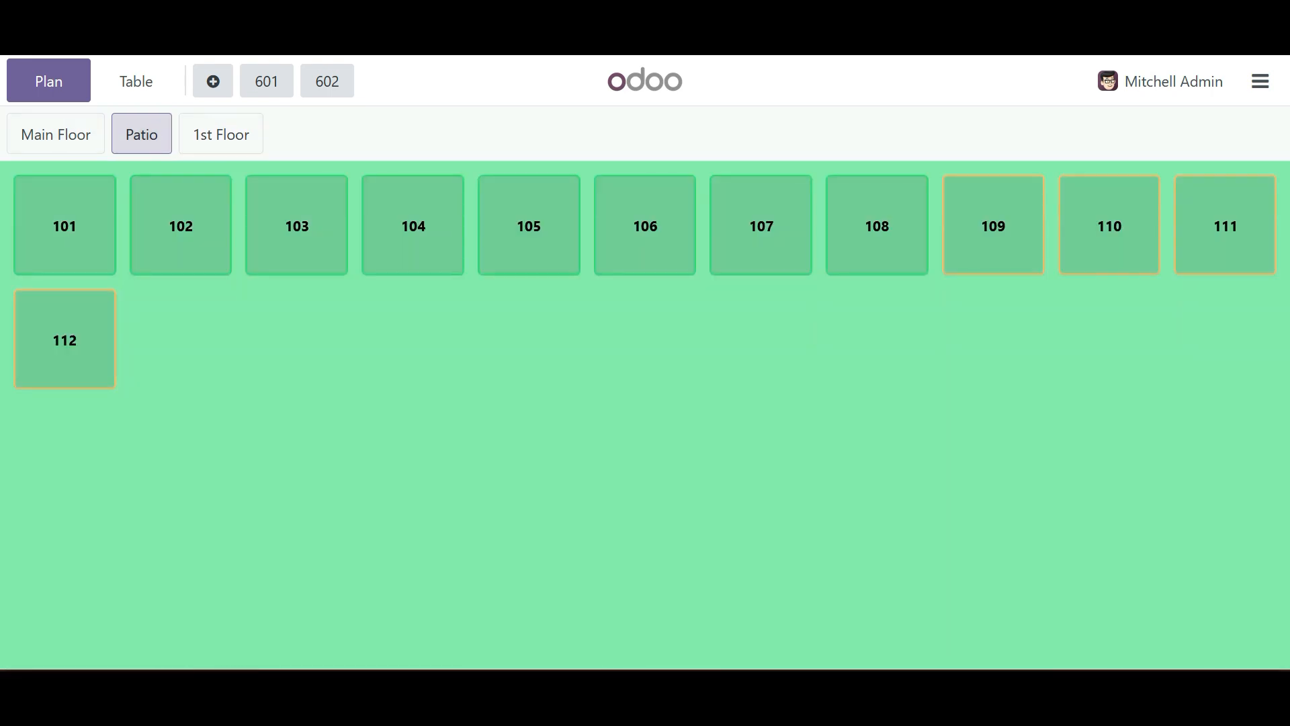
{"action": "left_click", "coordinate": [56, 134]}
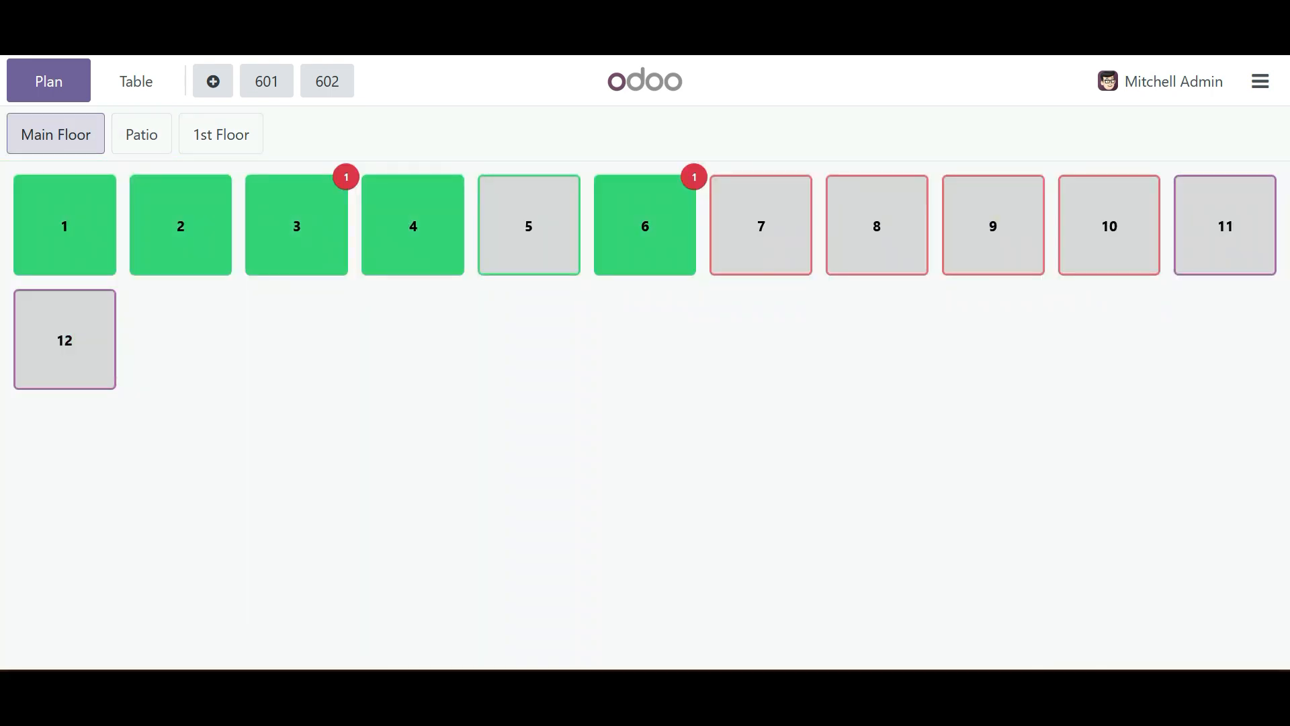
- Leave the restaurant register for the Point of Sale backend and switch to the kiosk's self-ordering page
{"action": "left_click", "coordinate": [1260, 82]}
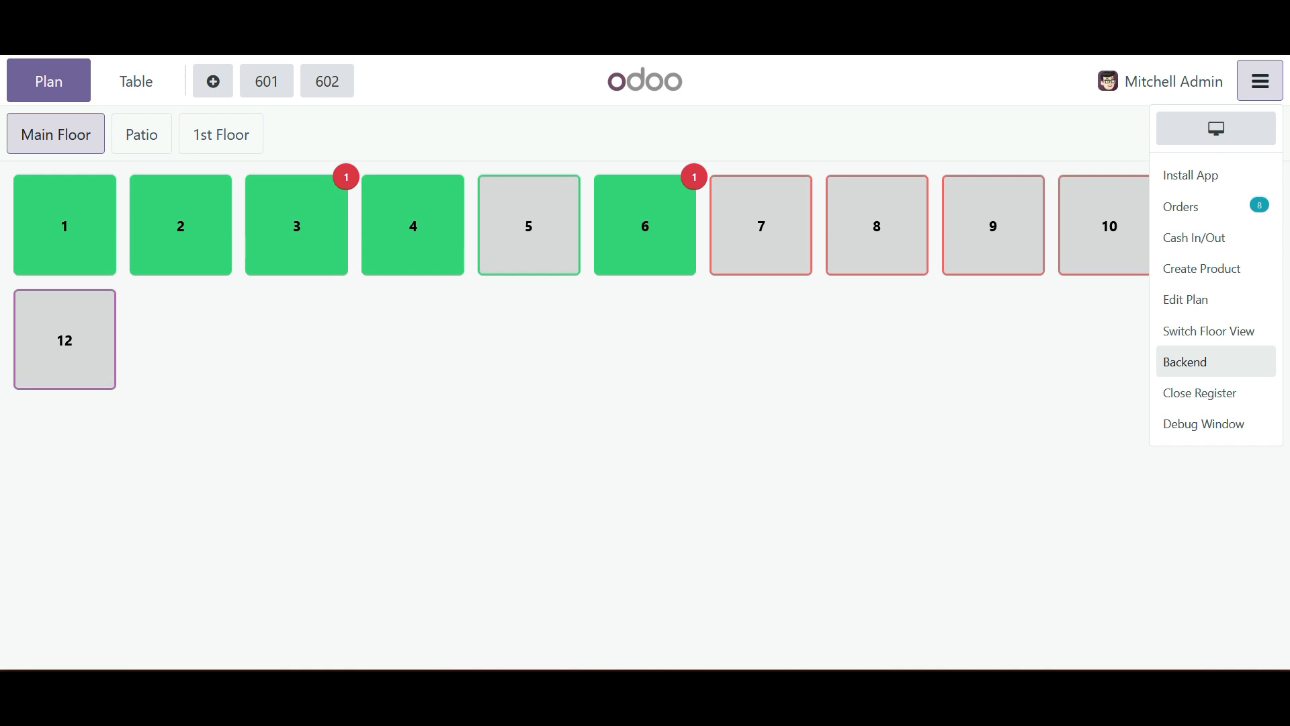
{"action": "left_click", "coordinate": [1185, 361]}
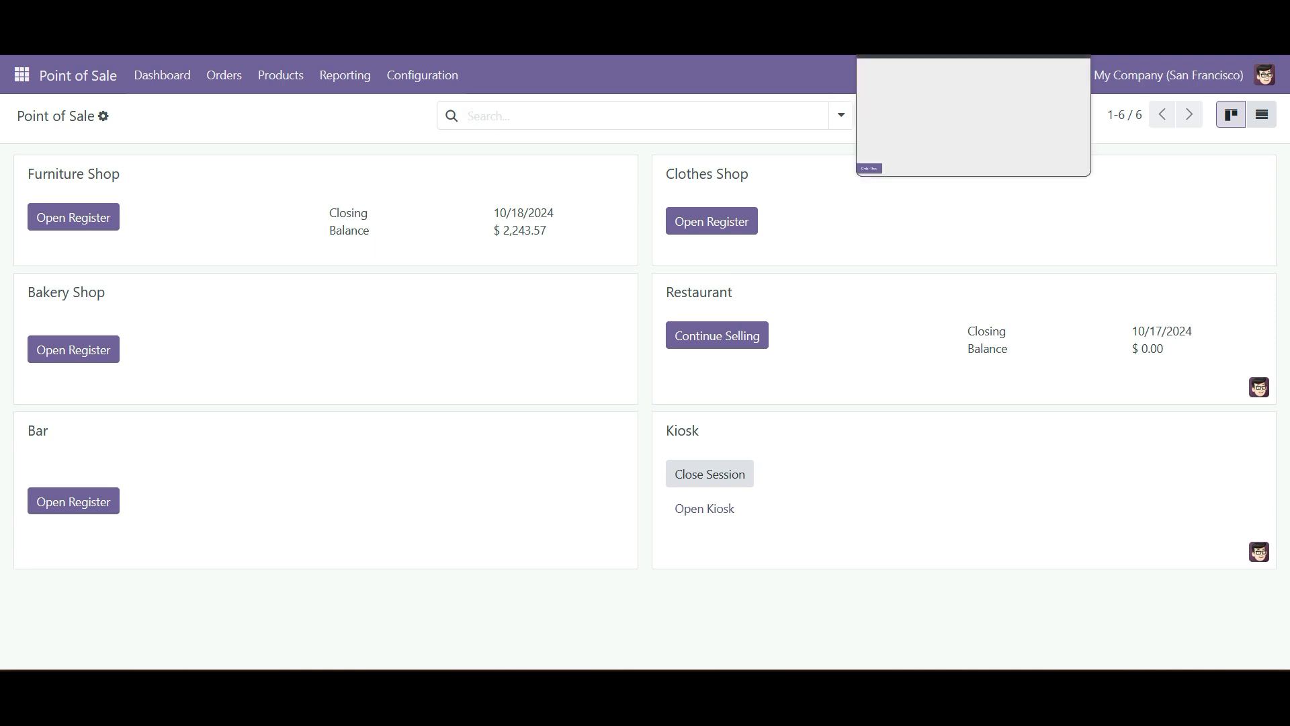
{"action": "left_click", "coordinate": [934, 7]}
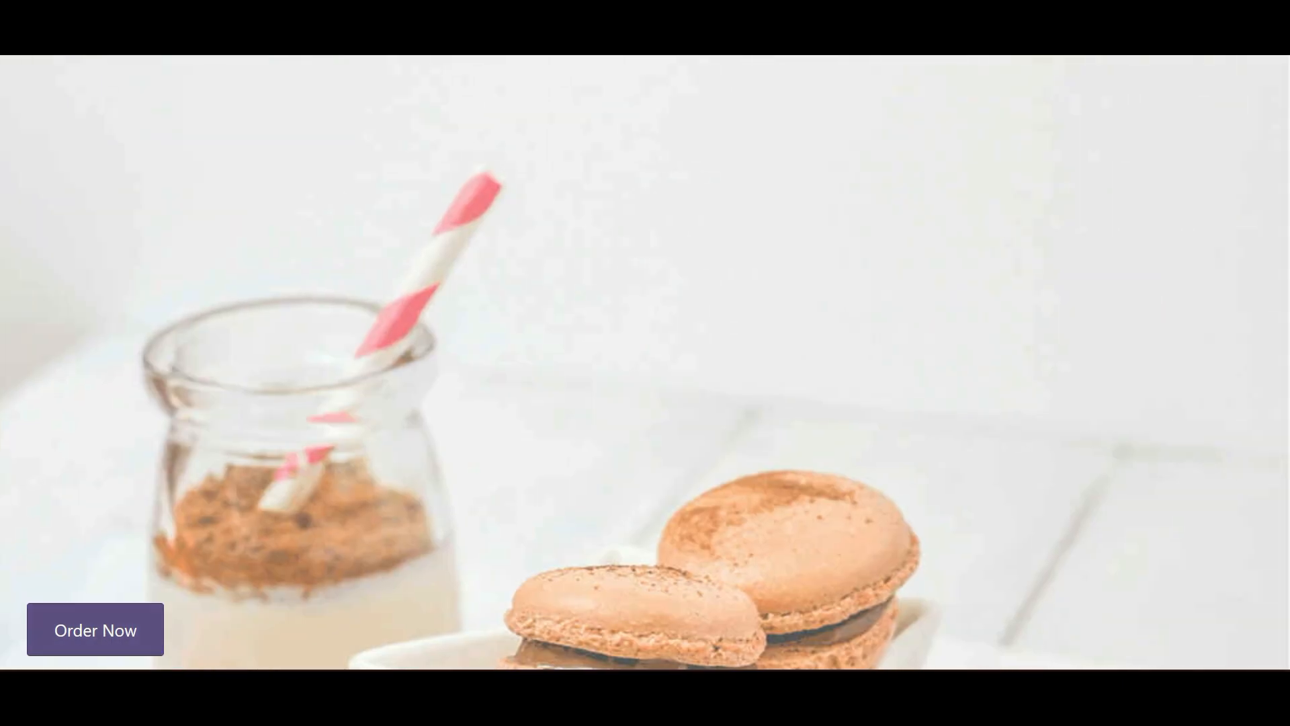
- Start a kiosk order with one Coca-Cola and one Bacon Burger with Belgian fresh homemade fries as the side
{"action": "left_click", "coordinate": [96, 629]}
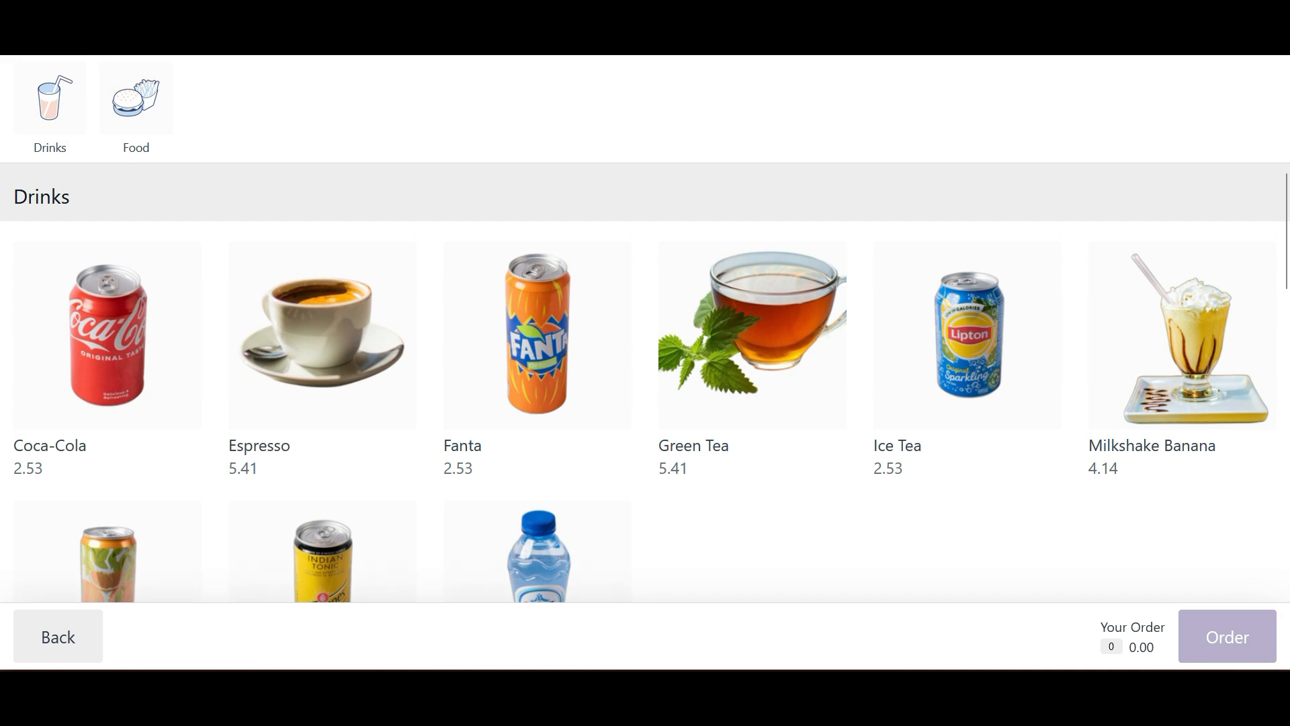
{"action": "left_click", "coordinate": [108, 335]}
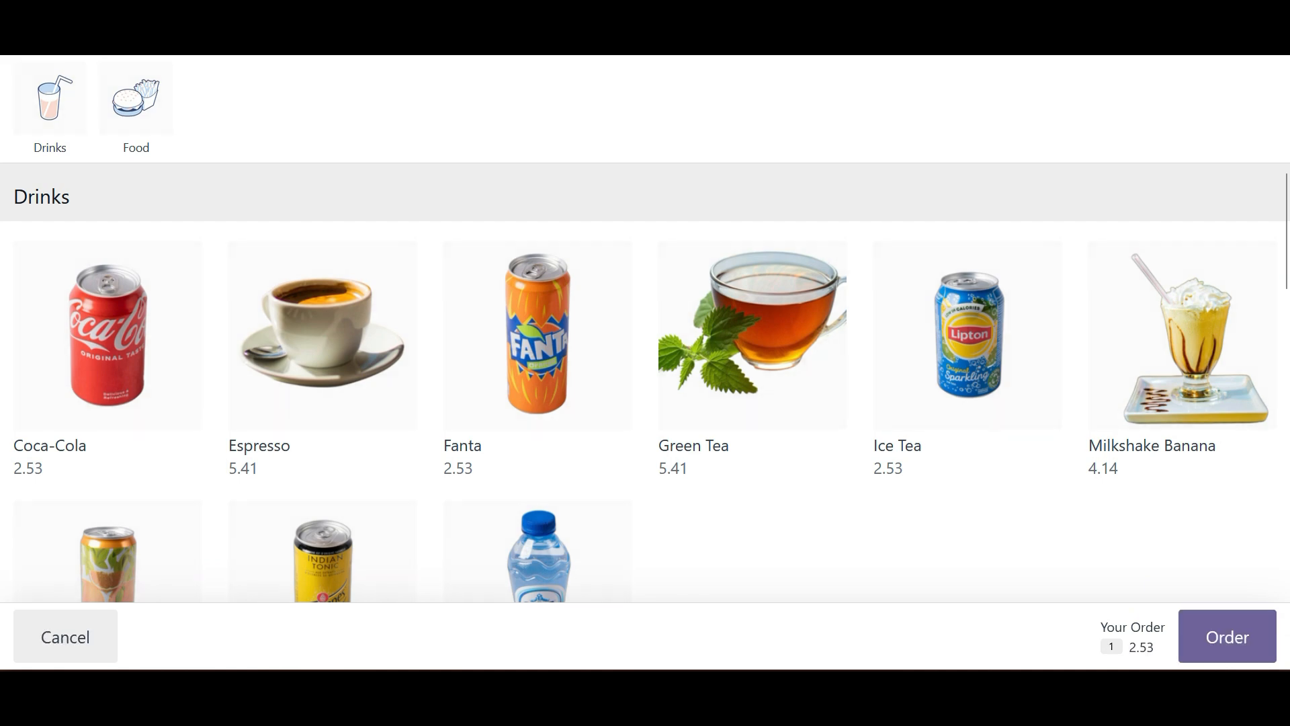
{"action": "scroll", "coordinate": [645, 383], "scroll_direction": "down", "scroll_amount": 14}
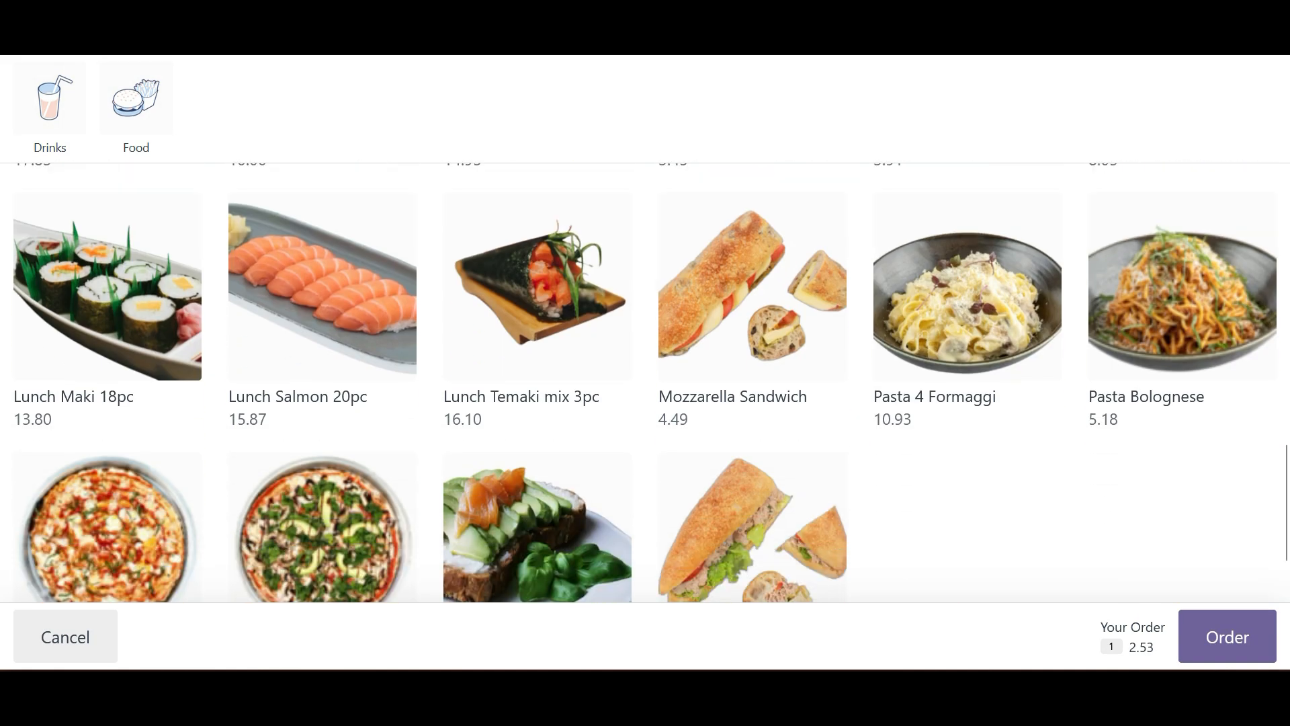
{"action": "scroll", "coordinate": [646, 382], "scroll_direction": "up", "scroll_amount": 6}
{"action": "left_click", "coordinate": [107, 354]}
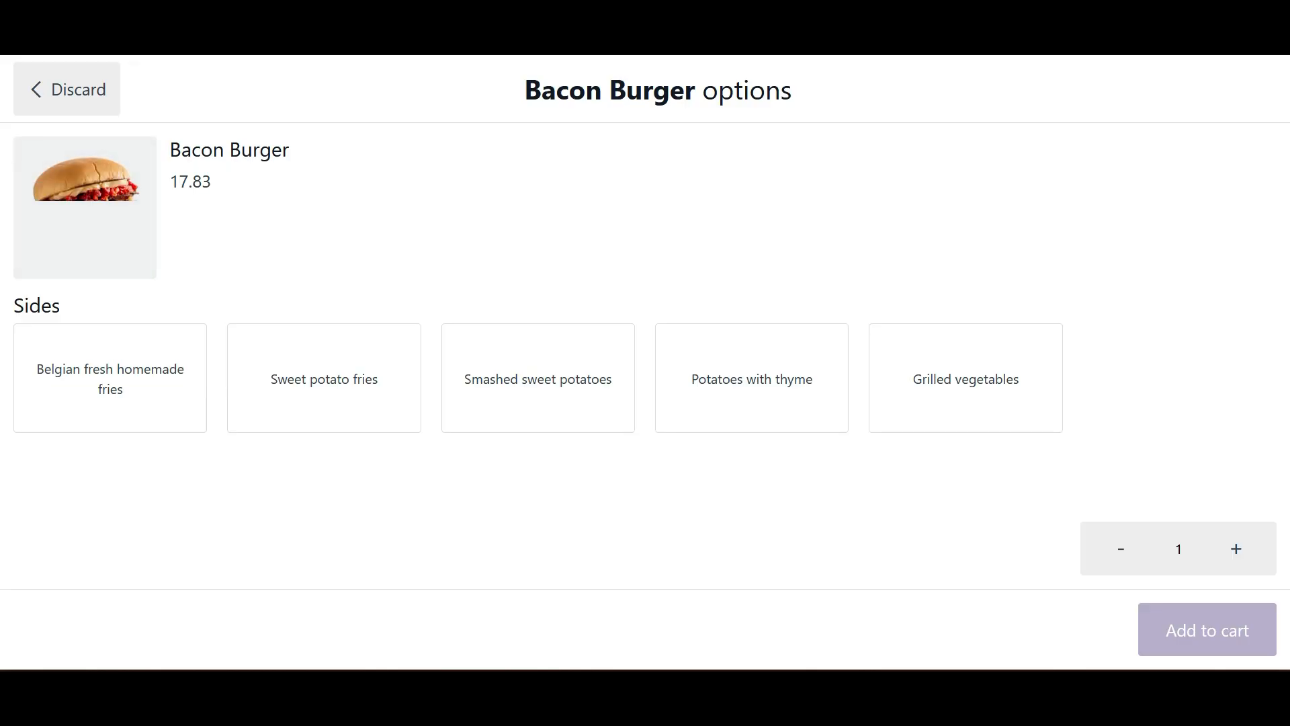
{"action": "left_click", "coordinate": [110, 379]}
{"action": "left_click", "coordinate": [1208, 630]}
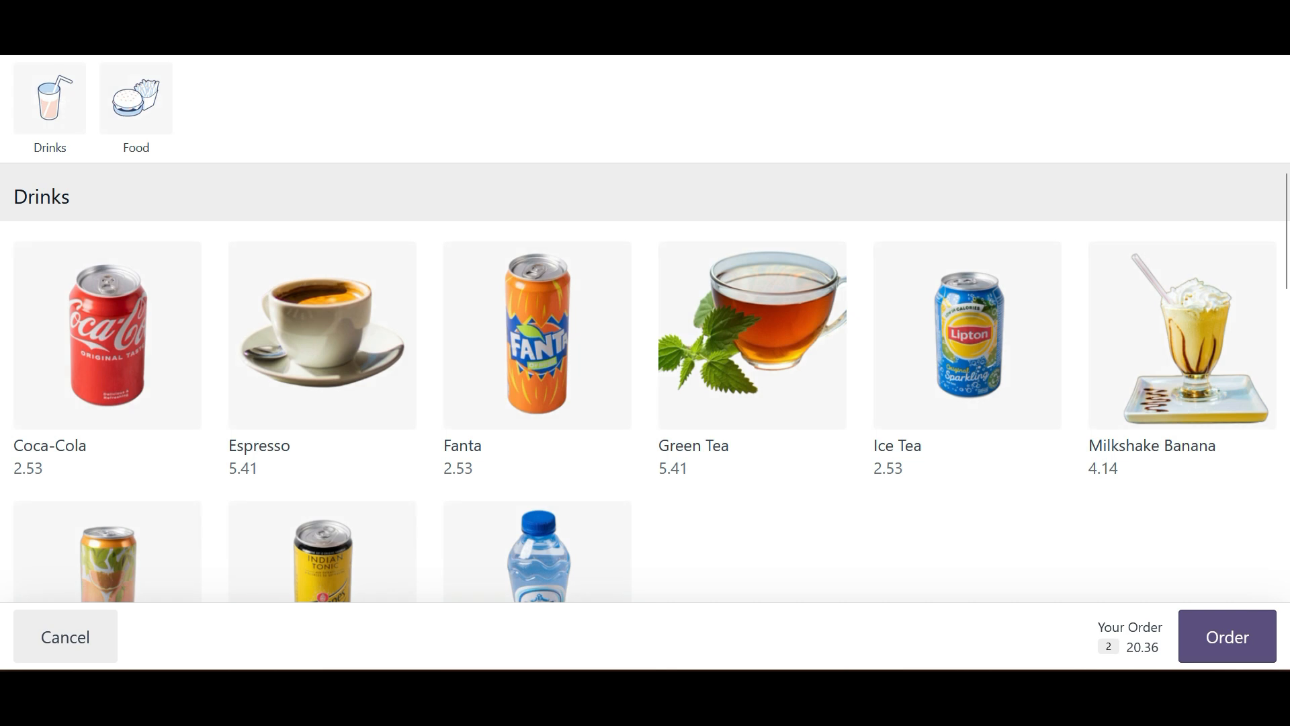
- Submit the kiosk order for payment, close the order number confirmation and return to the Point of Sale dashboard
{"action": "left_click", "coordinate": [1227, 636]}
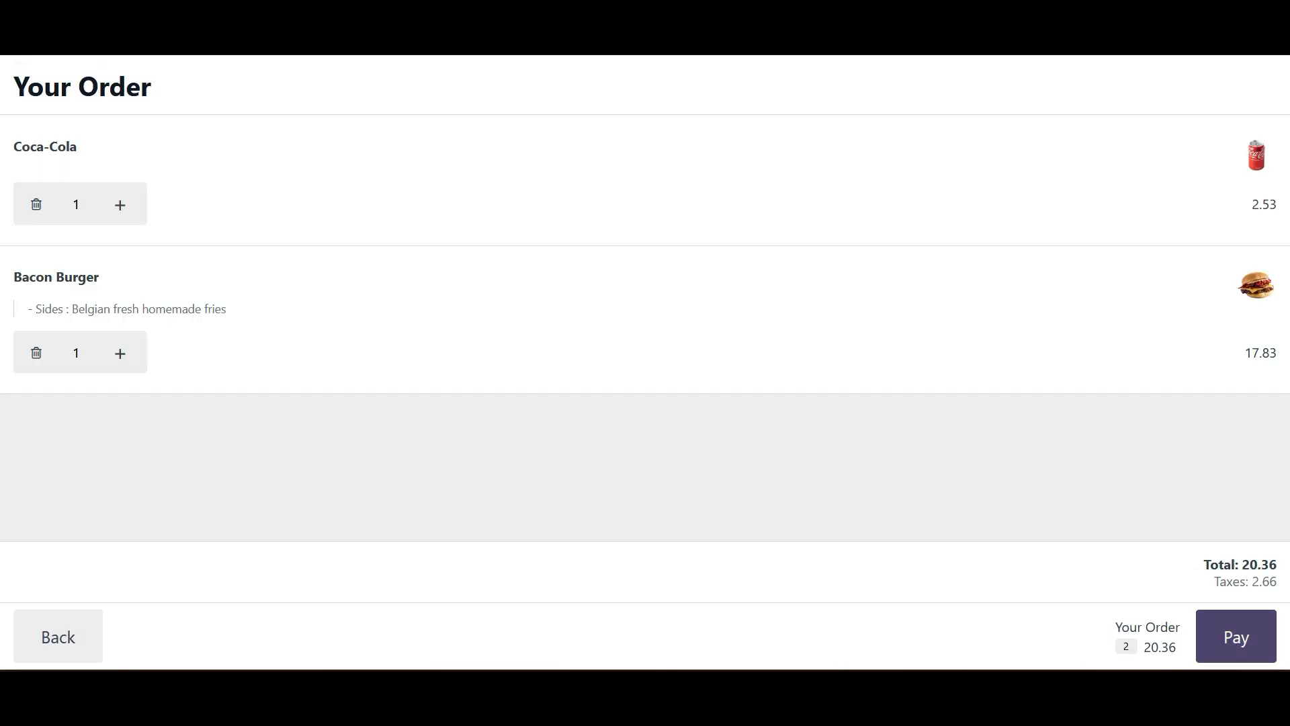
{"action": "left_click", "coordinate": [1236, 636]}
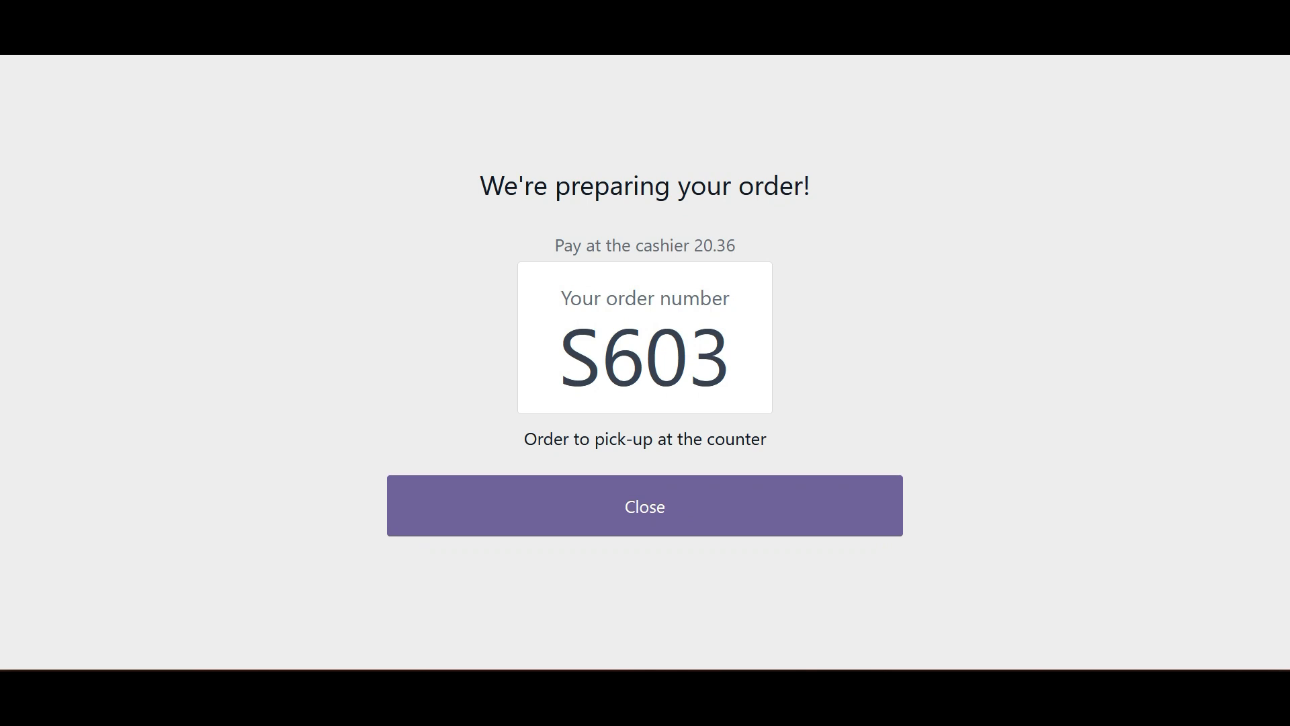
{"action": "double_click", "coordinate": [645, 358]}
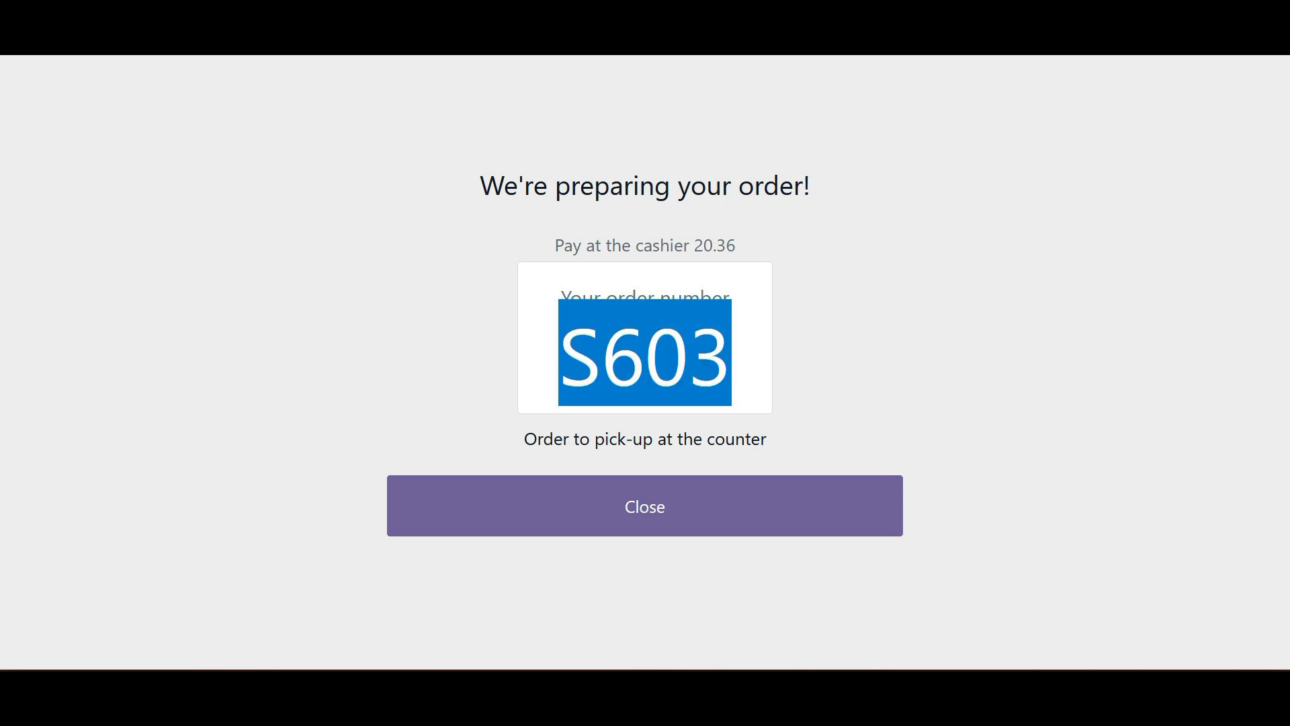
{"action": "left_click", "coordinate": [645, 357]}
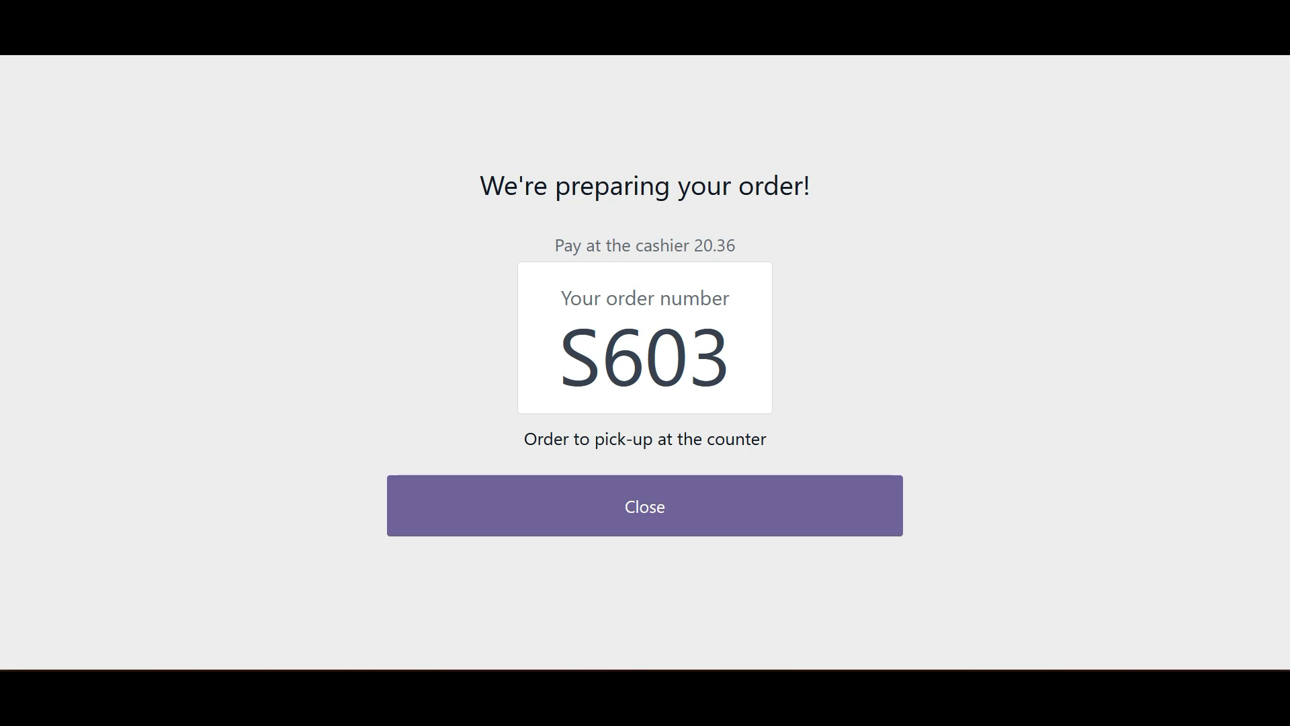
{"action": "double_click", "coordinate": [645, 357]}
{"action": "left_click", "coordinate": [645, 358]}
{"action": "double_click", "coordinate": [645, 358]}
{"action": "left_click", "coordinate": [645, 358]}
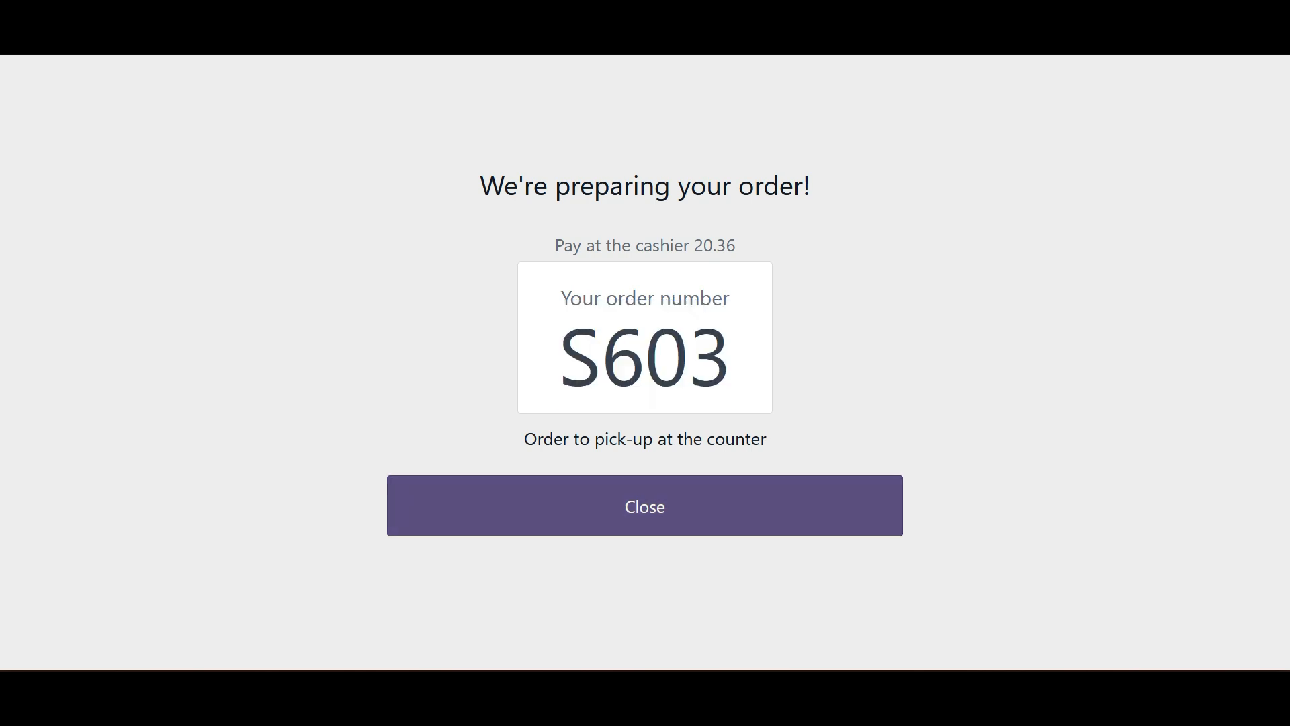
{"action": "left_click", "coordinate": [645, 507]}
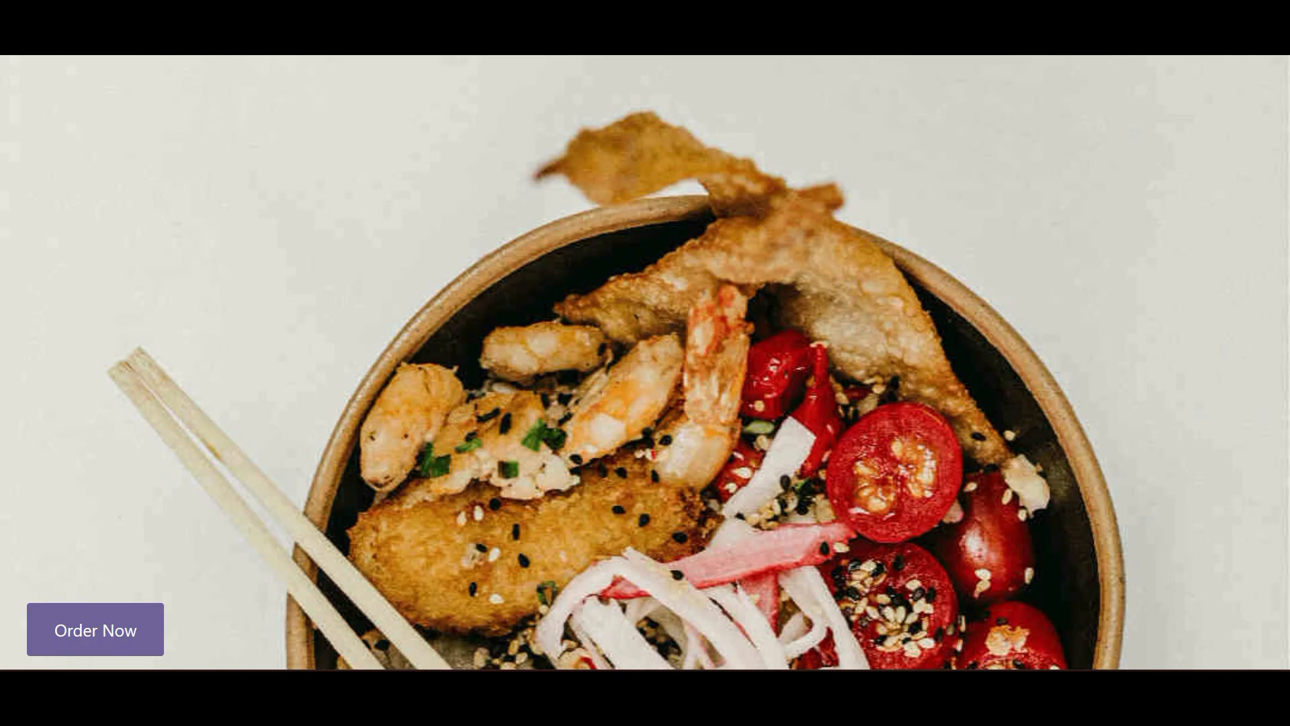
{"action": "left_click", "coordinate": [857, 13]}
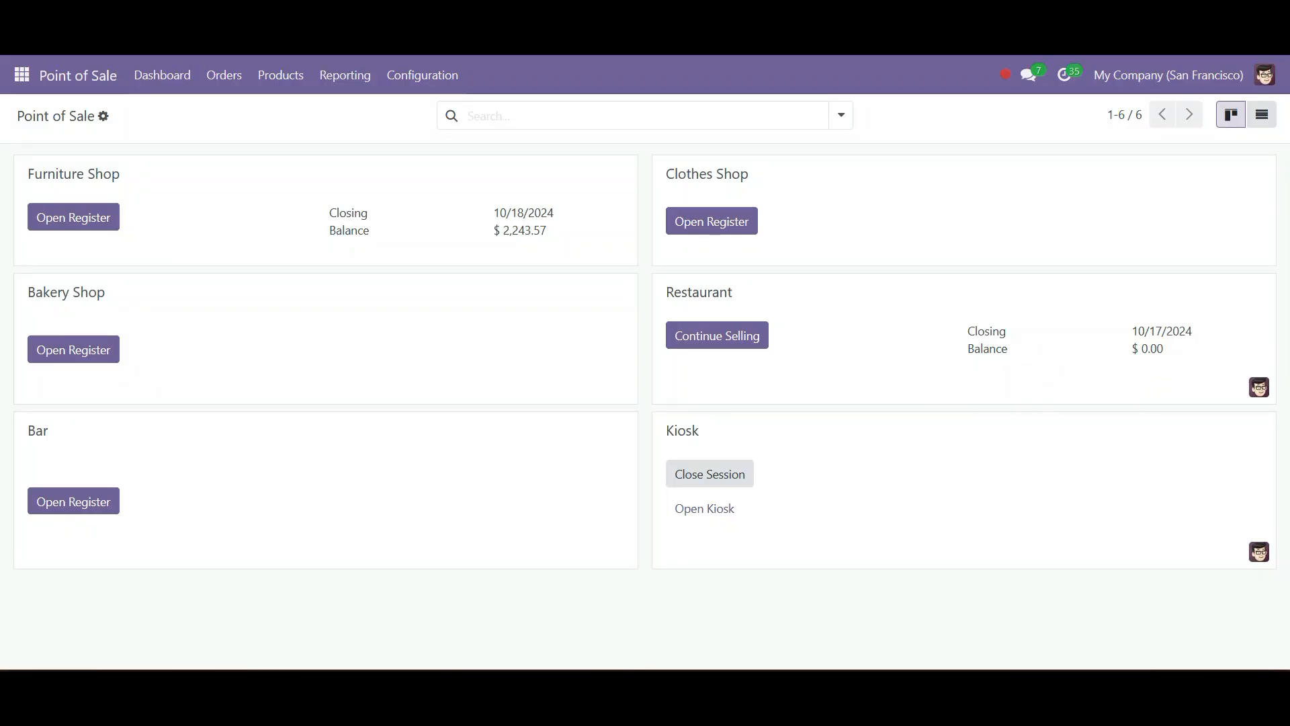